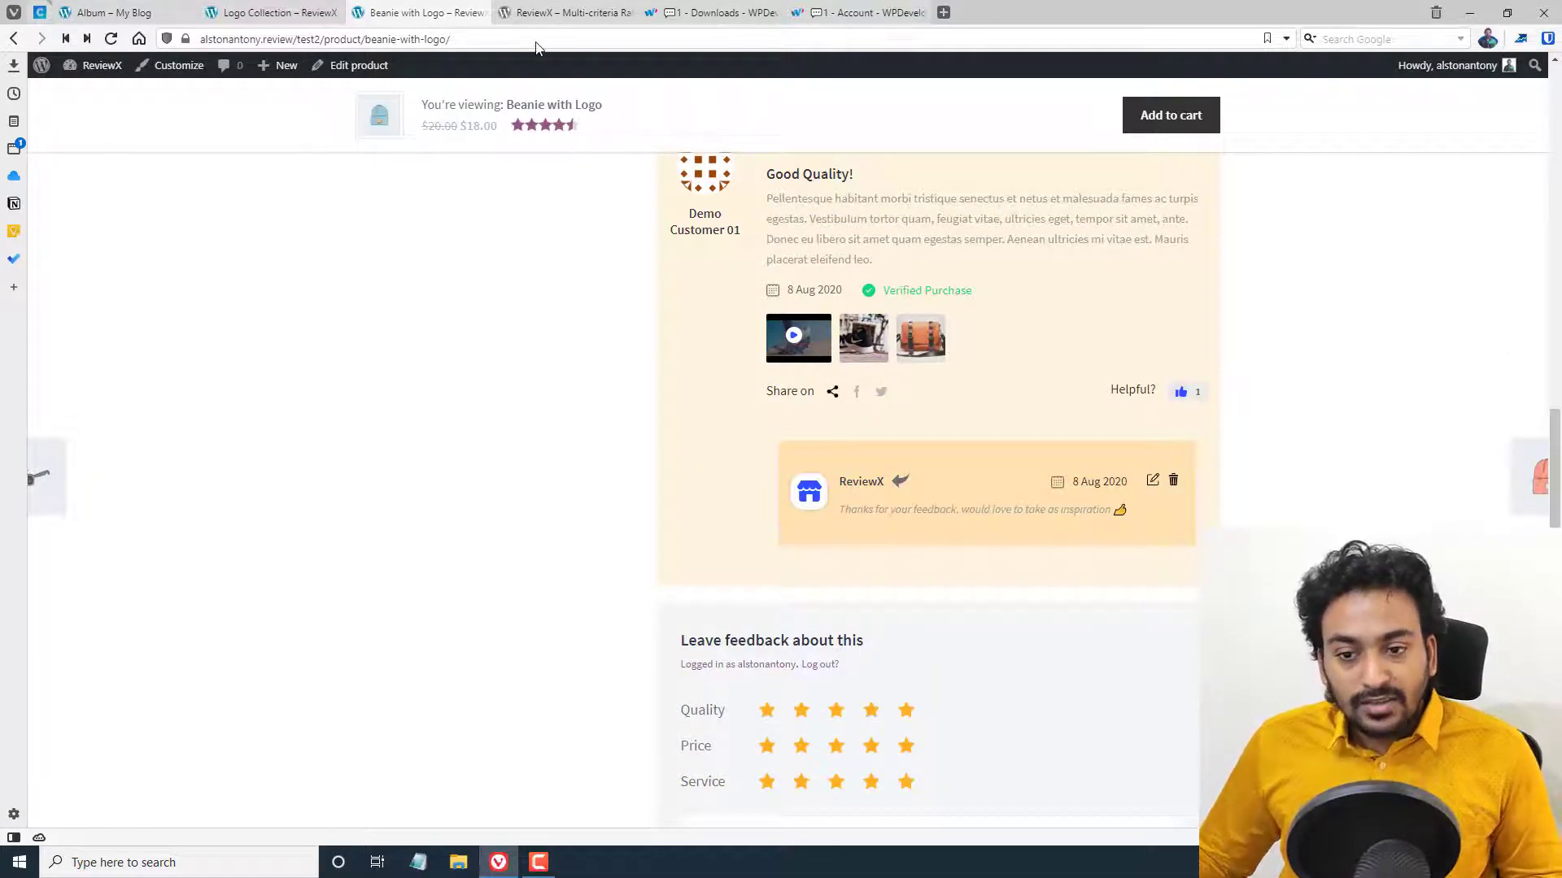
# Examine the default review form on the Album product page
pyautogui.click(129, 10)
pyautogui.scroll(5, 157, 296)
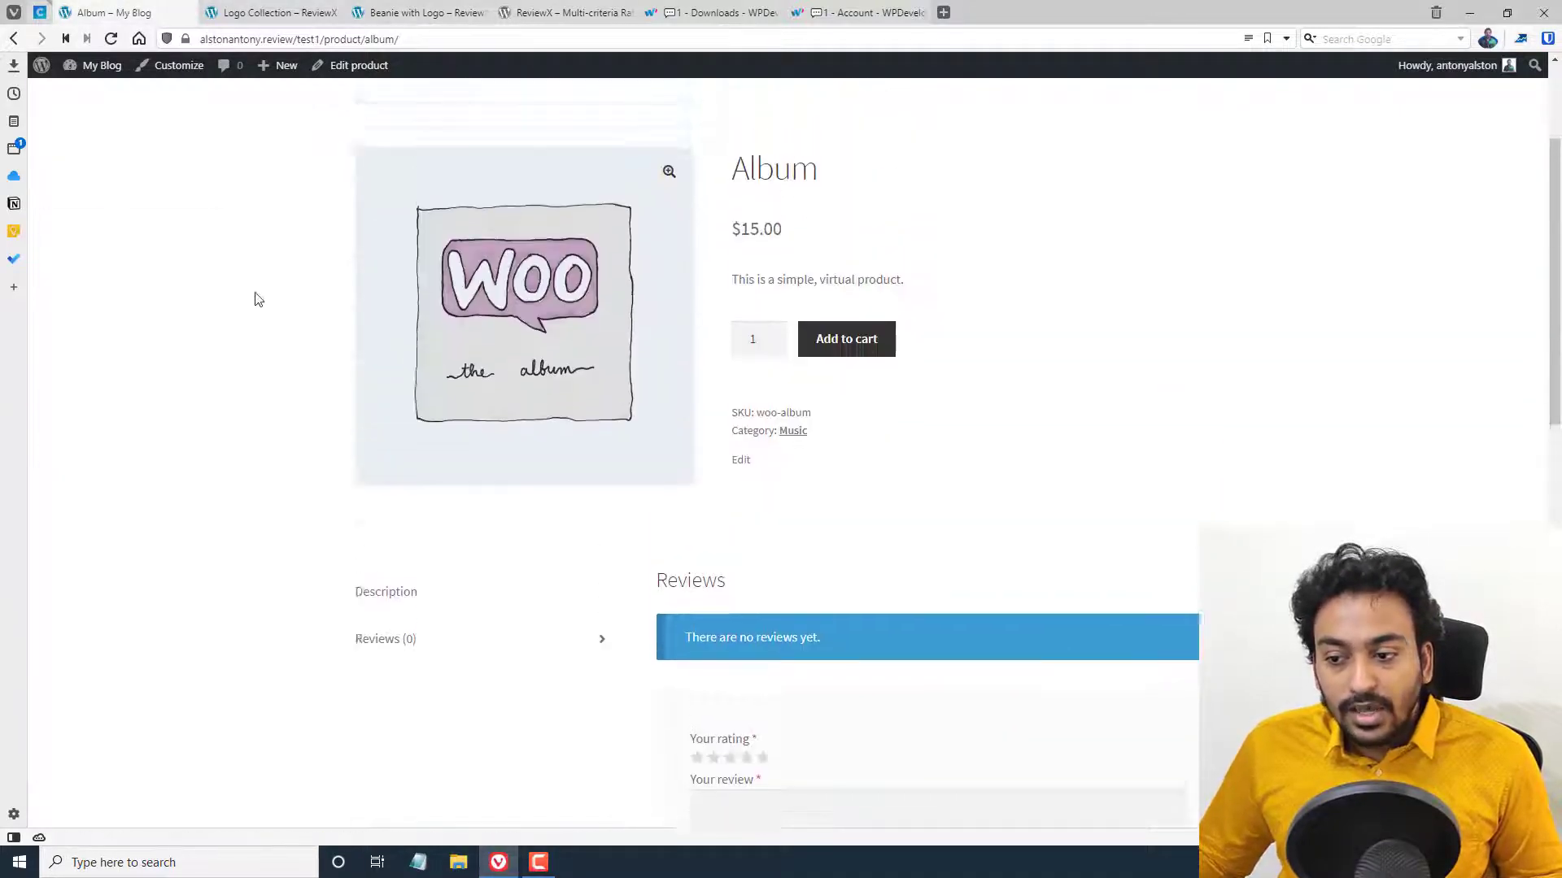
pyautogui.scroll(-6, 729, 283)
pyautogui.scroll(1, 488, 279)
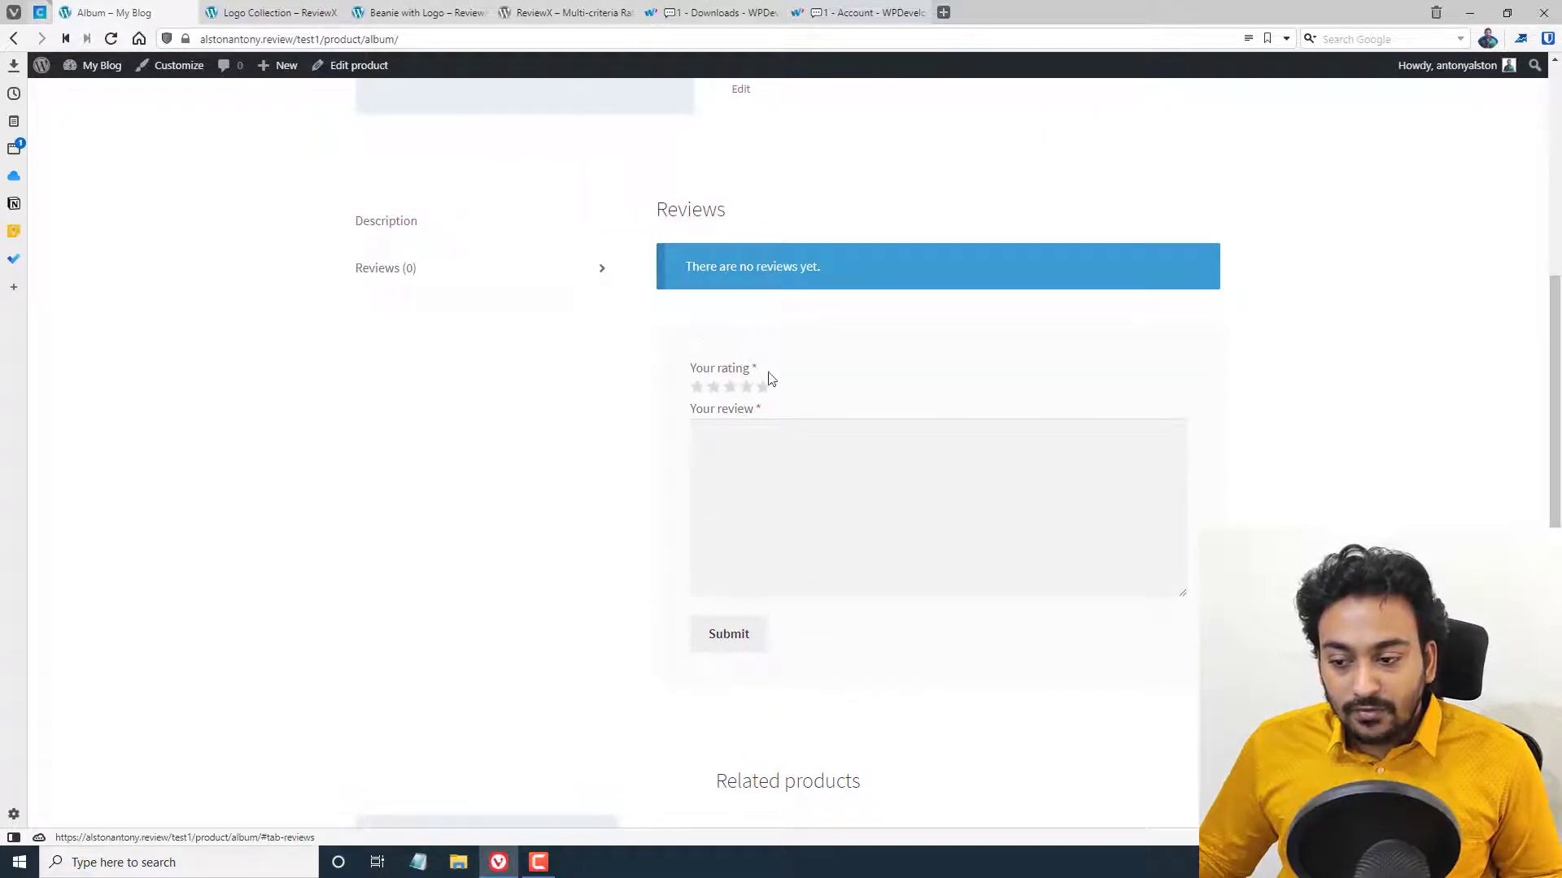
# Open the site's dashboard, go to adding a new plugin, and search for "reviewx"
pyautogui.moveTo(101, 66)
pyautogui.click(91, 98)
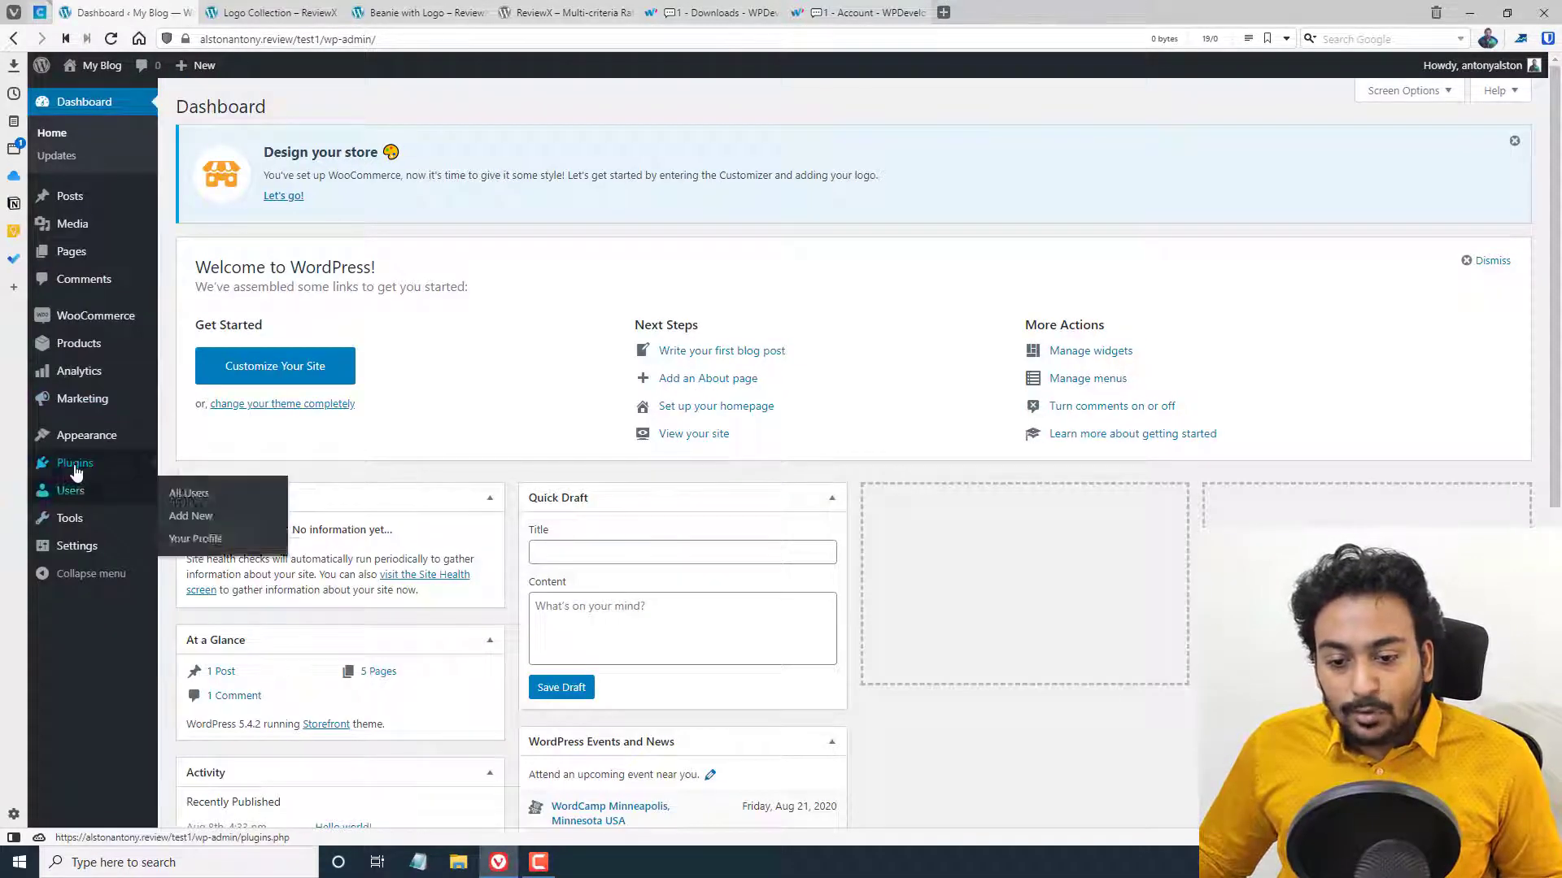
pyautogui.moveTo(97, 463)
pyautogui.click(185, 490)
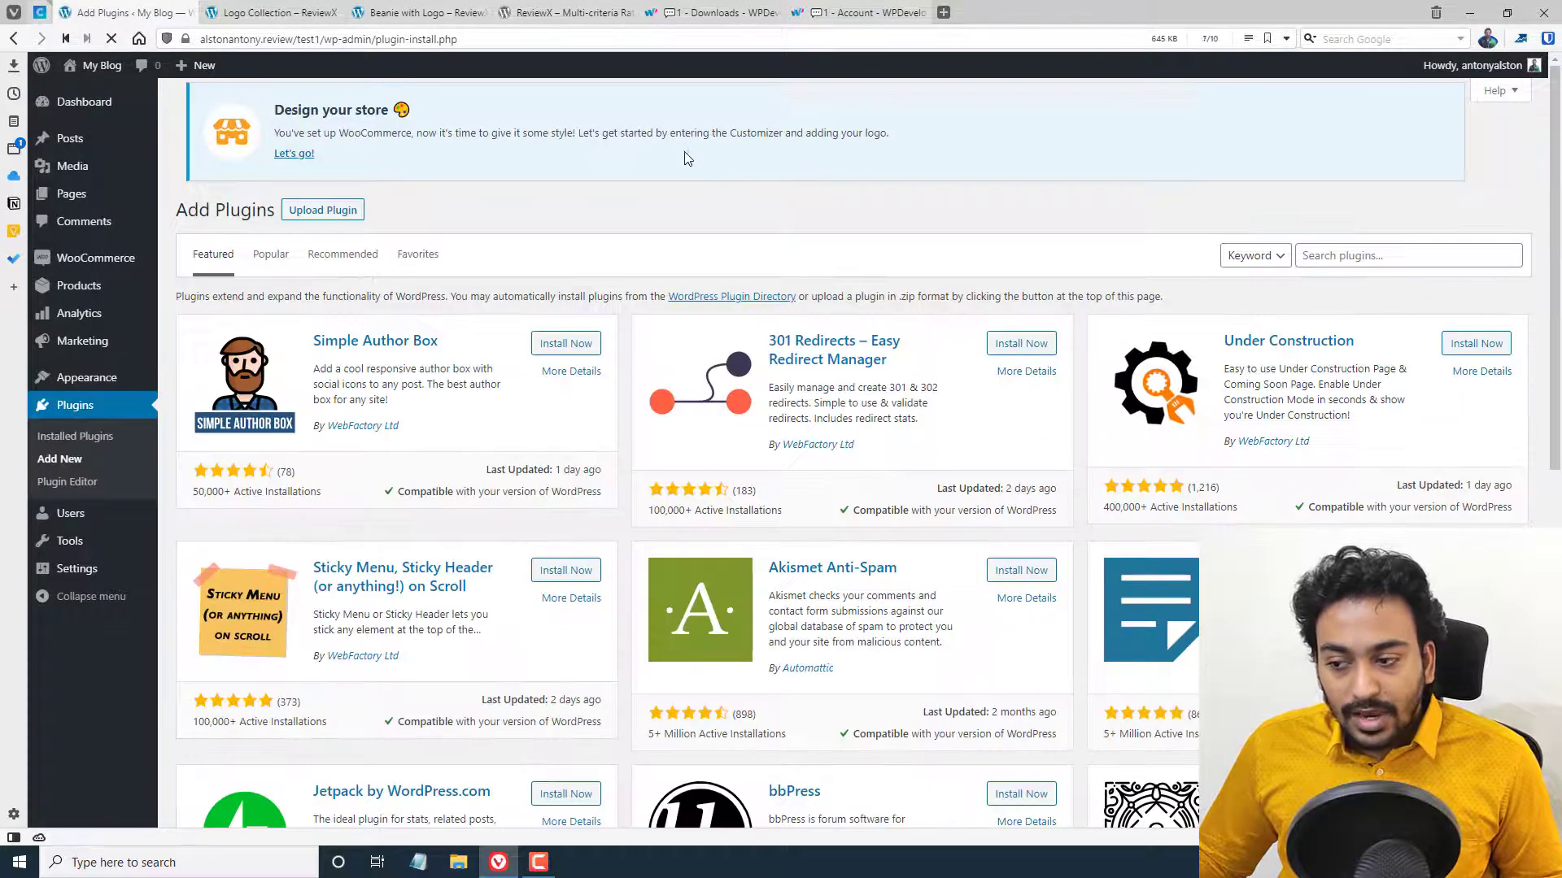
pyautogui.click(1343, 267)
pyautogui.write('reviewx')
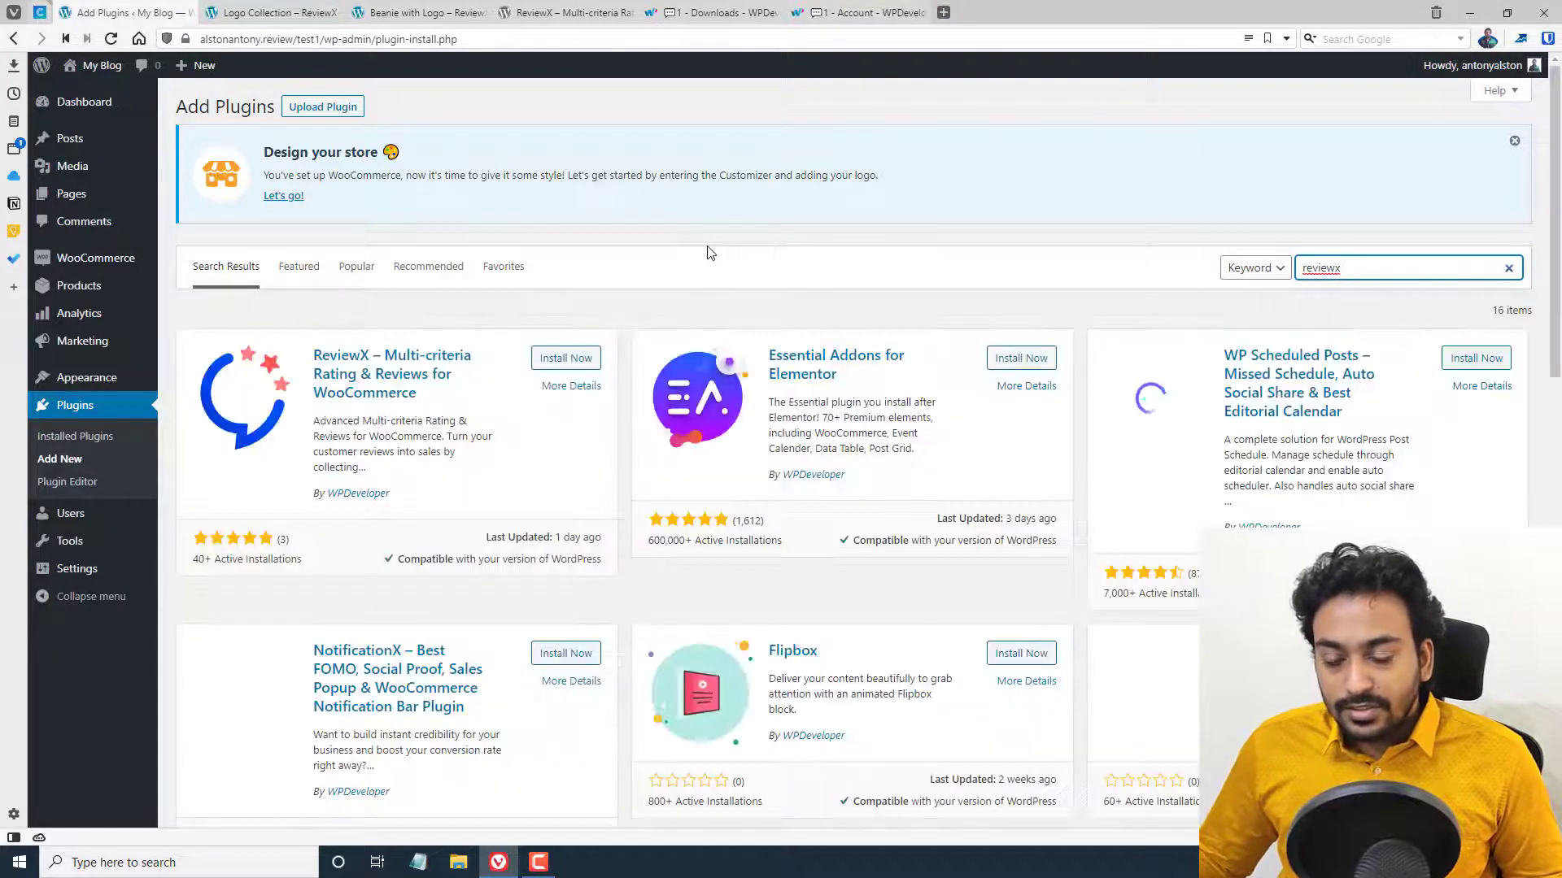
# Install and activate the ReviewX – Multi-criteria Rating & Reviews for WooCommerce plugin, and show the installed plugins
pyautogui.click(576, 359)
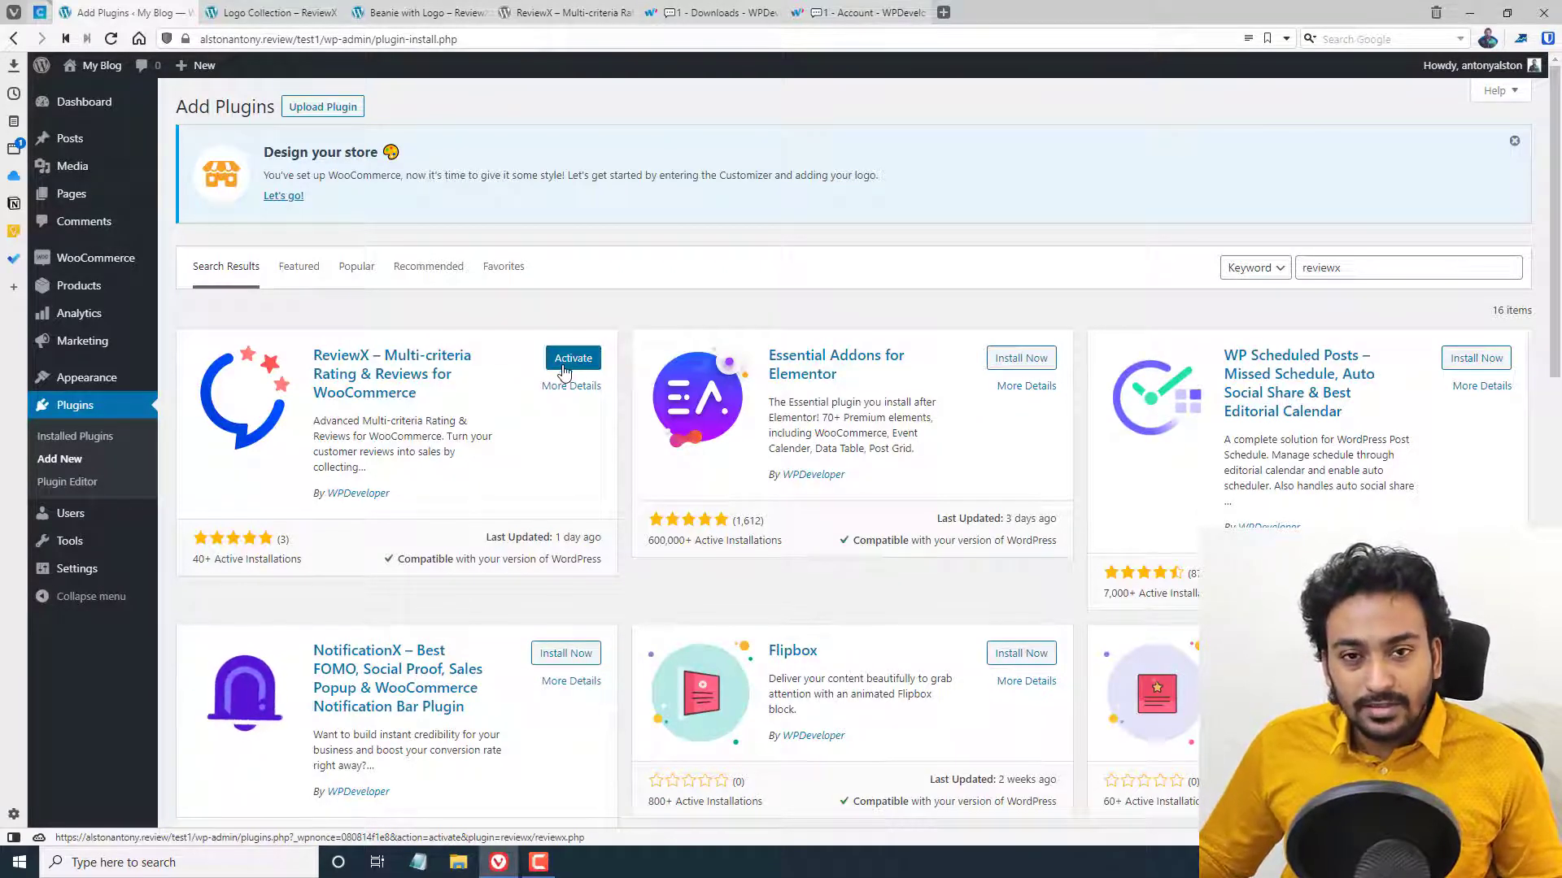
pyautogui.click(563, 370)
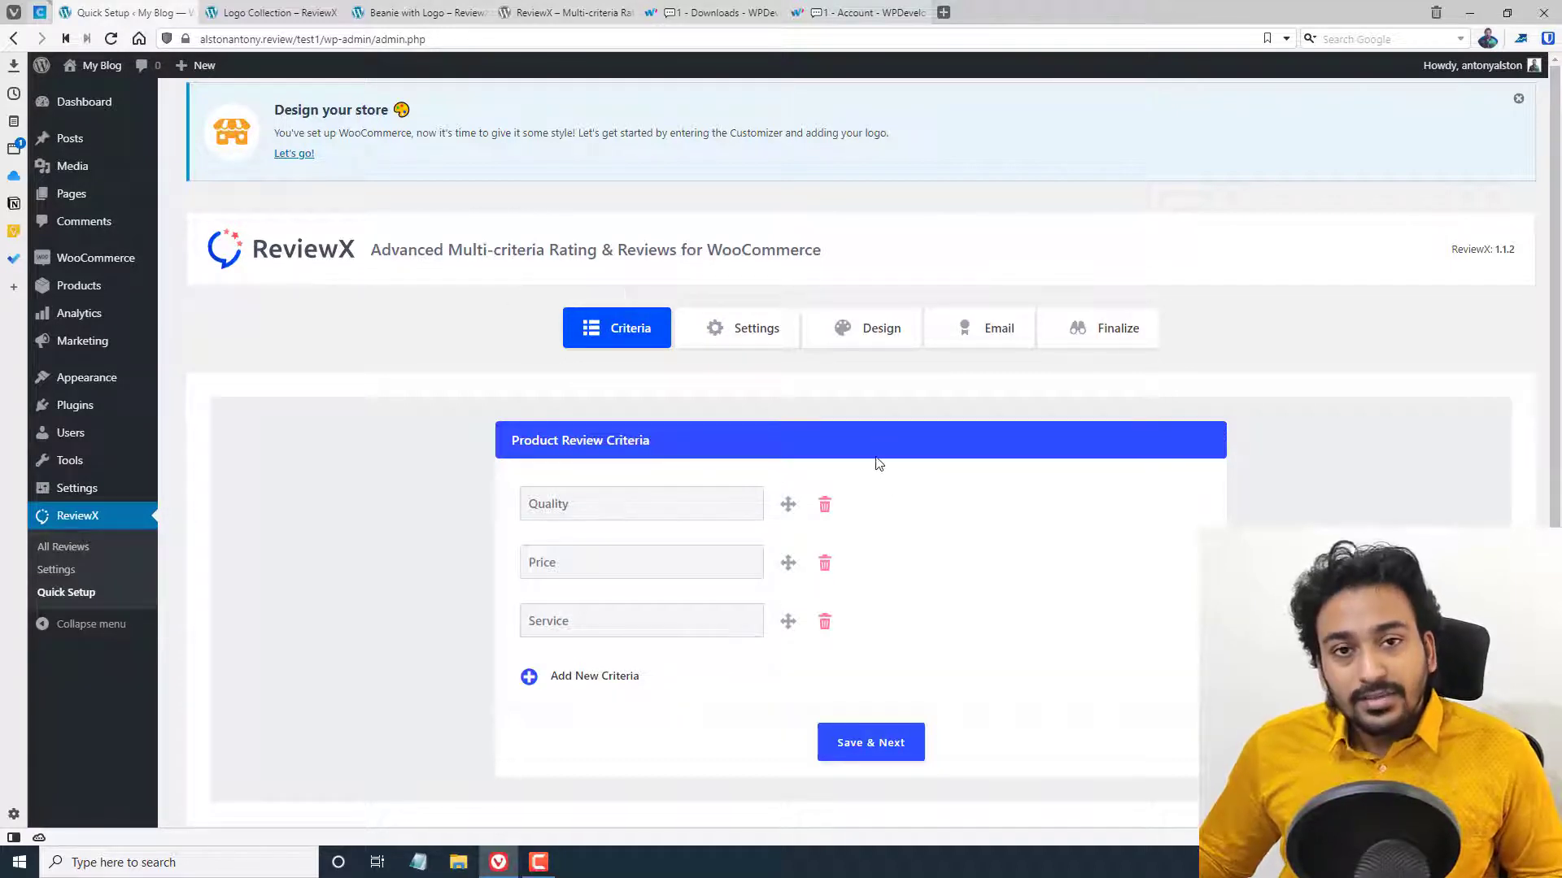
pyautogui.click(135, 408)
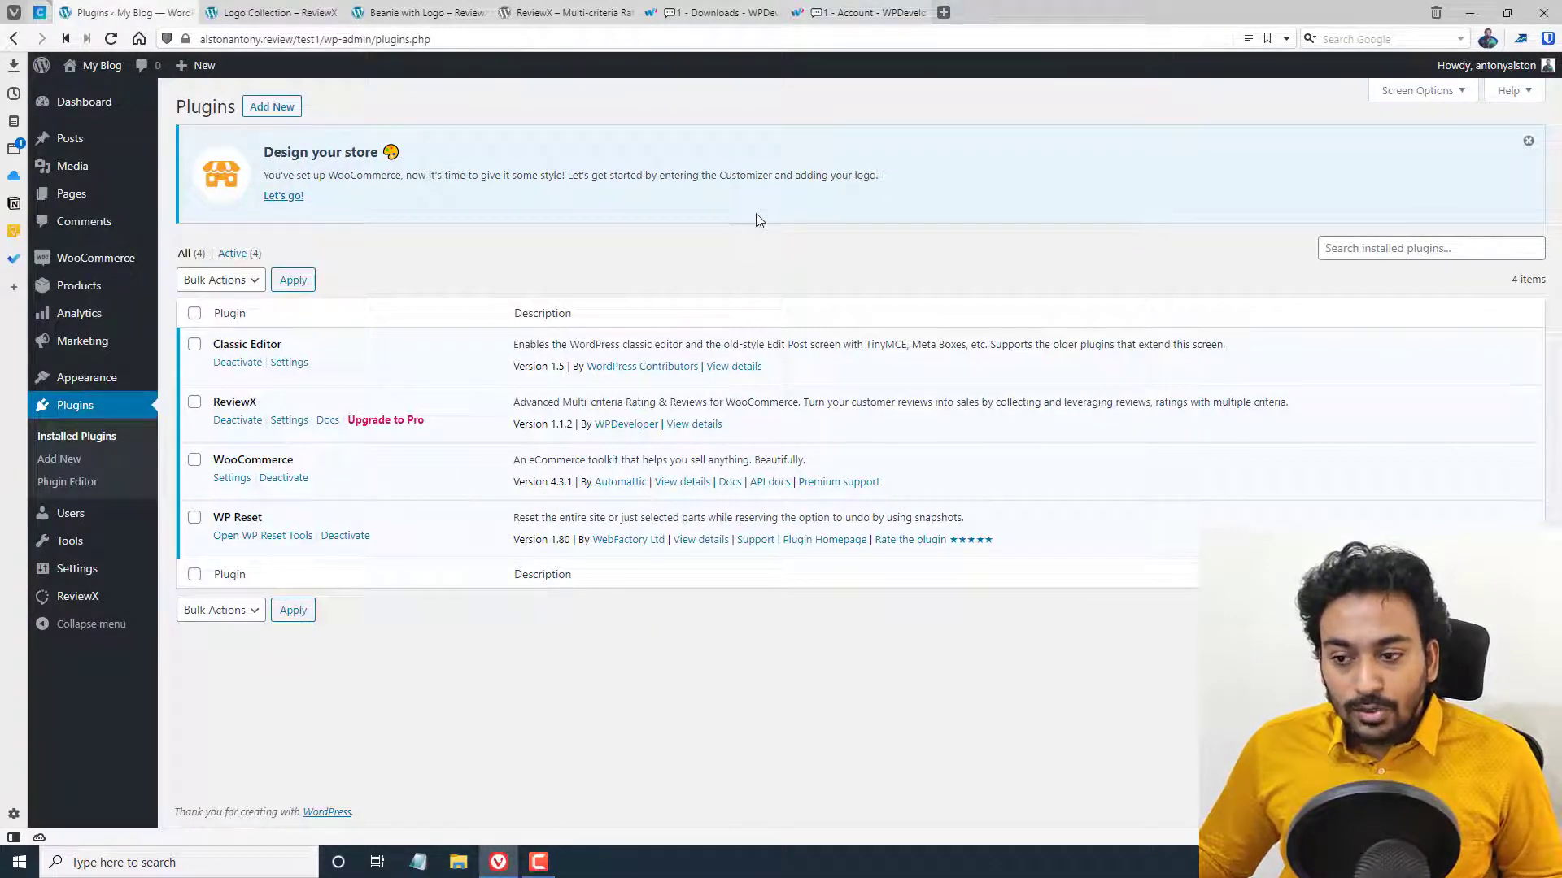
# Look over the WPDeveloper account page and its downloads list for ReviewX Pro
pyautogui.click(840, 10)
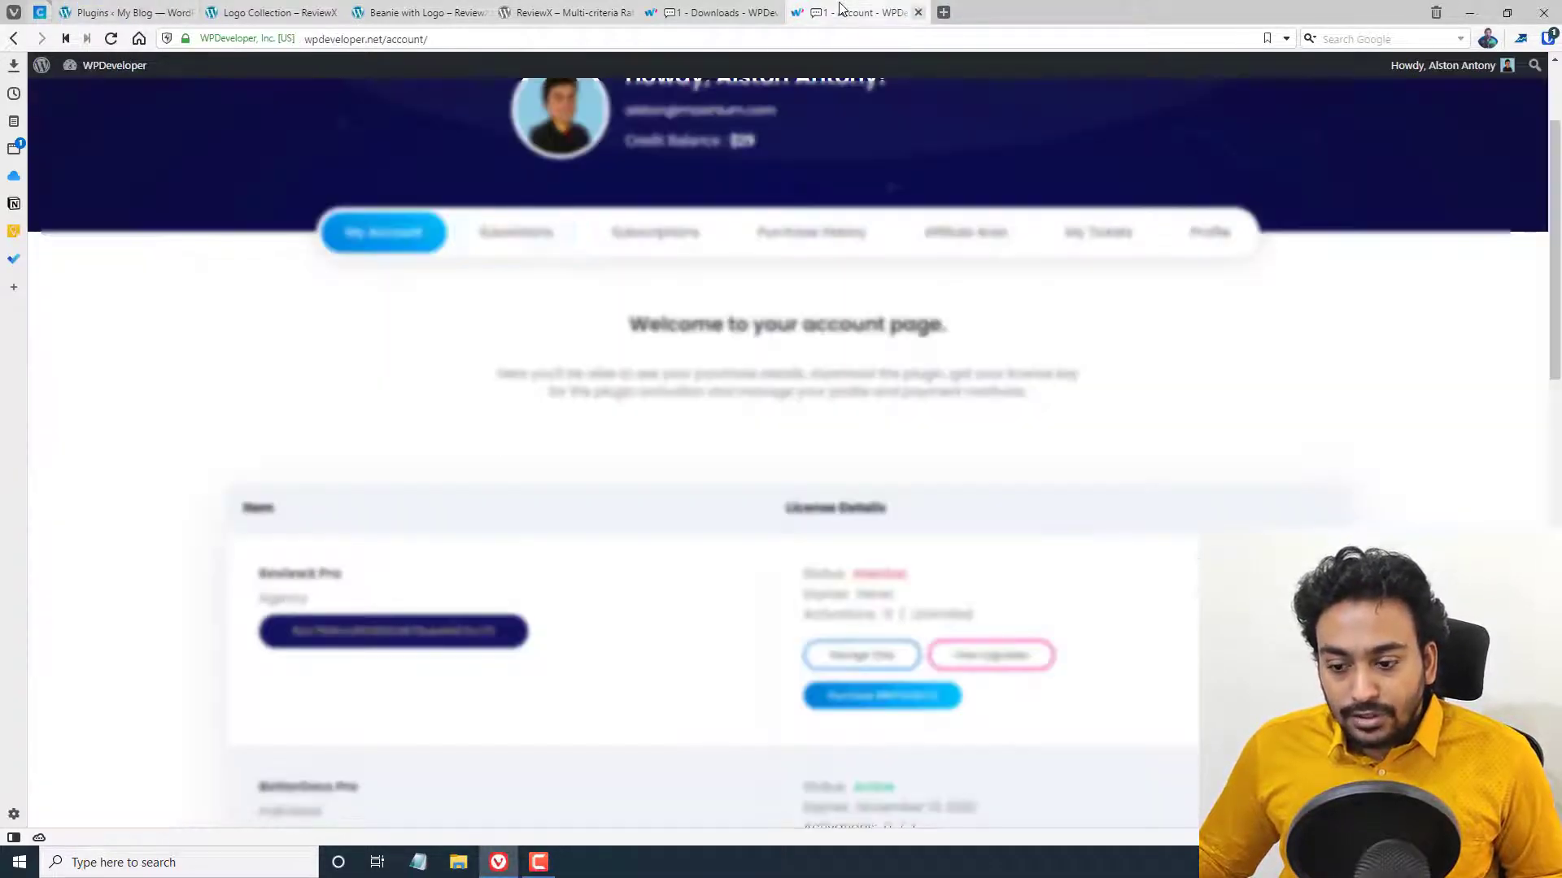
pyautogui.click(703, 9)
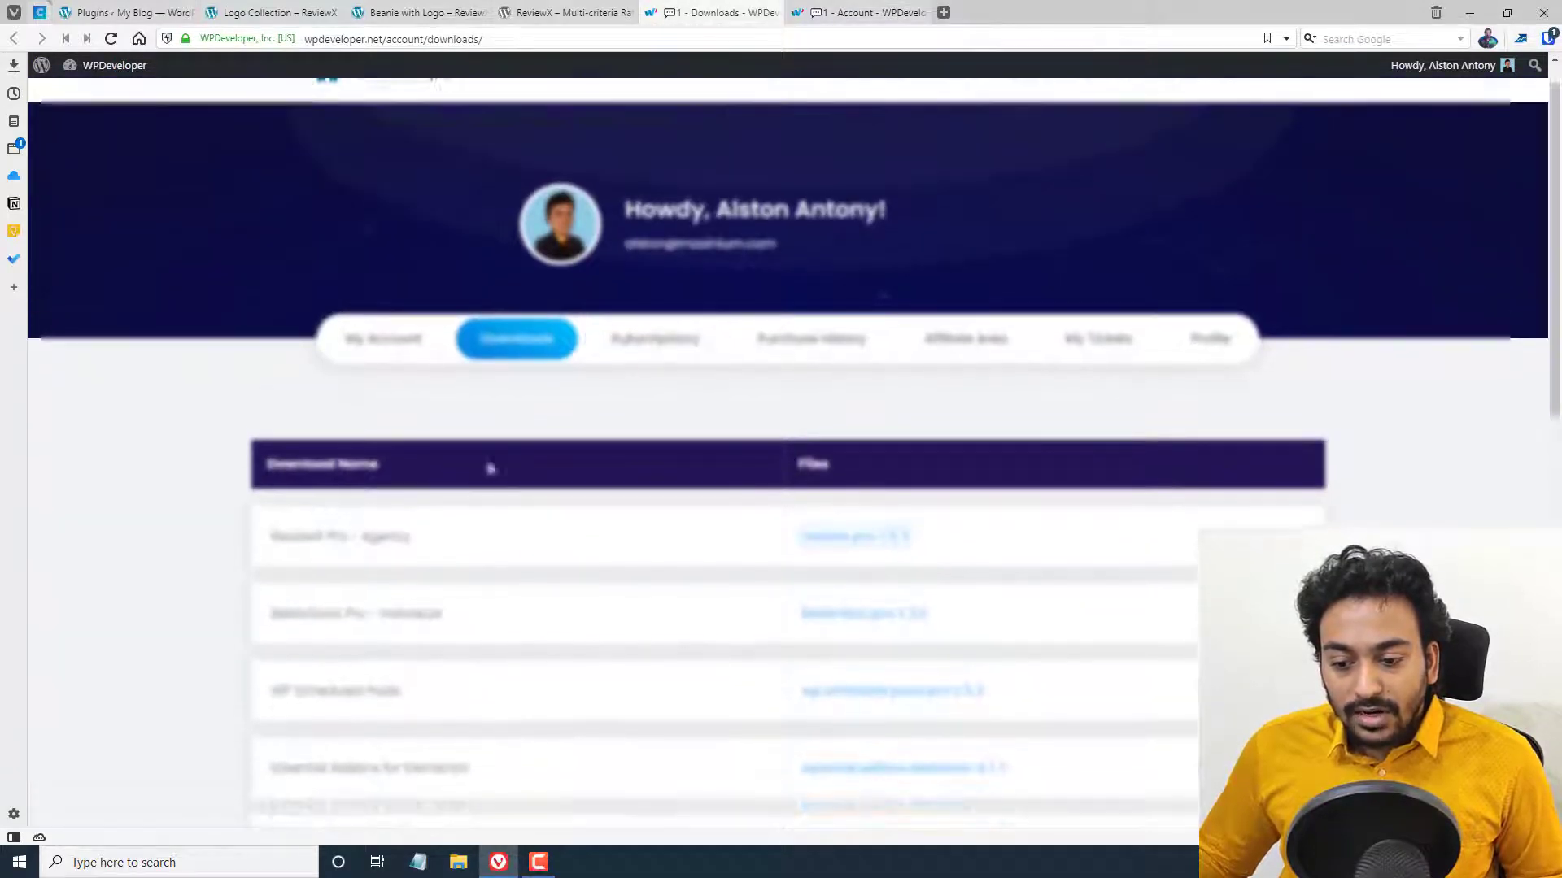
pyautogui.scroll(-5, 488, 459)
pyautogui.scroll(3, 472, 452)
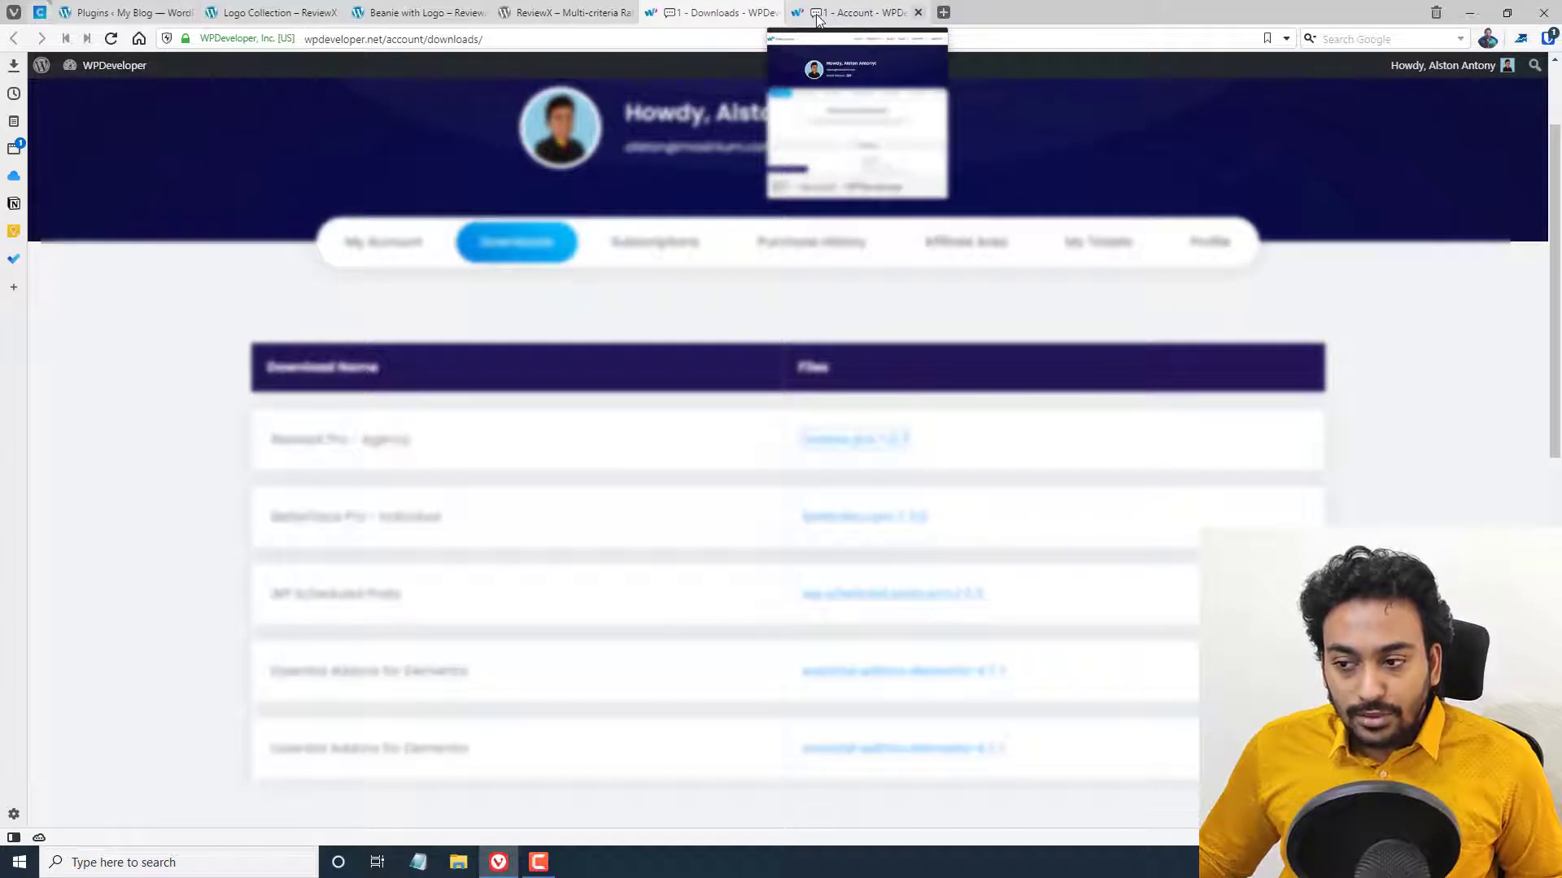
# Upload reviewx-pro-1.0.7.zip from the Downloads folder as a new plugin, install it and activate it
pyautogui.click(122, 12)
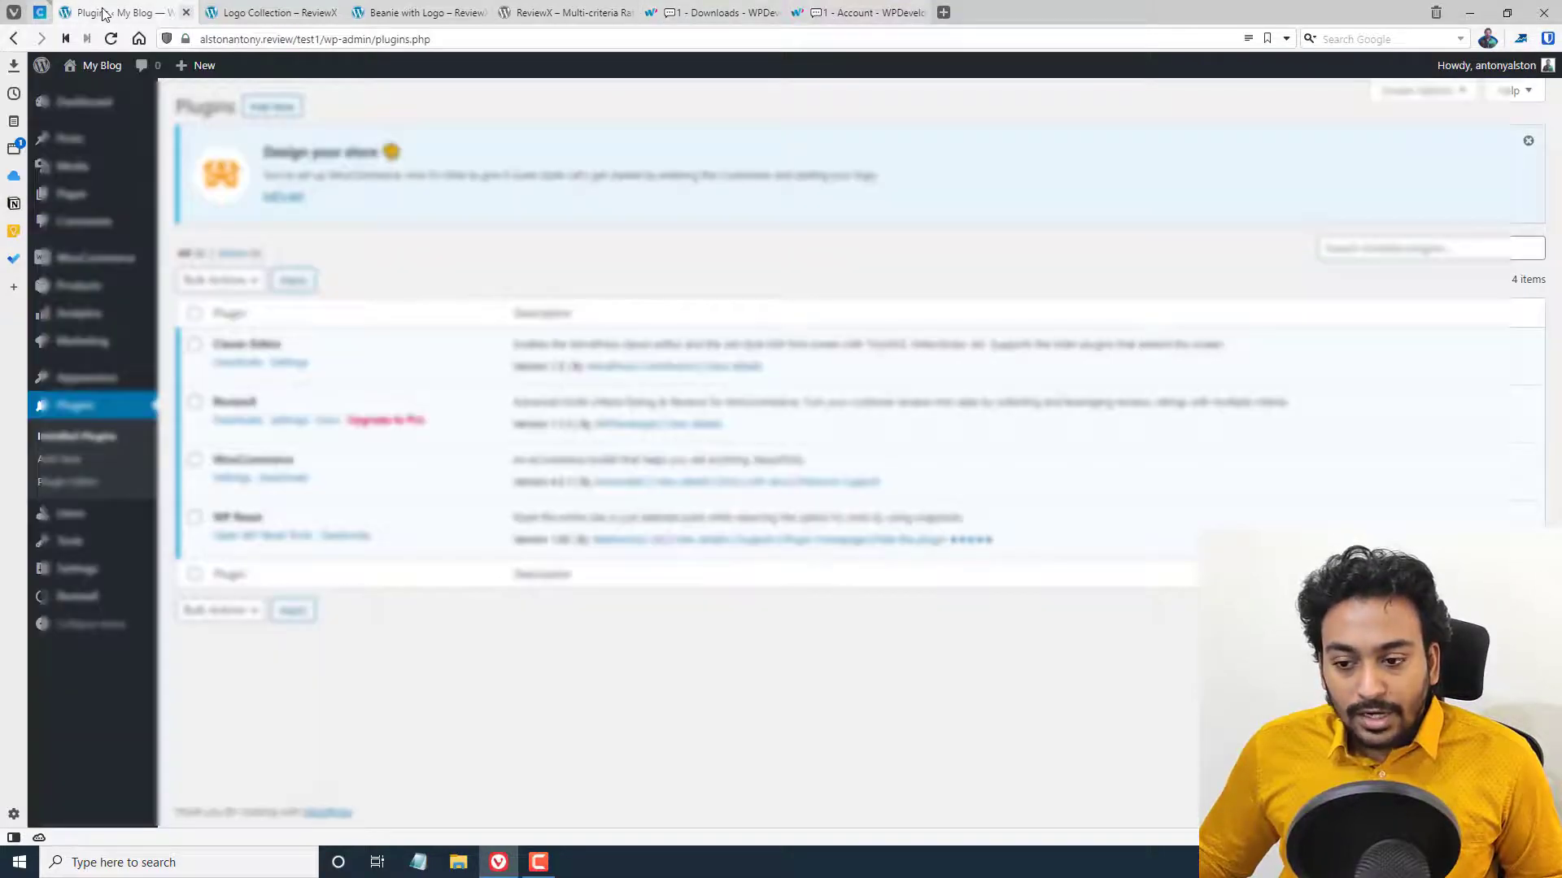
pyautogui.click(266, 115)
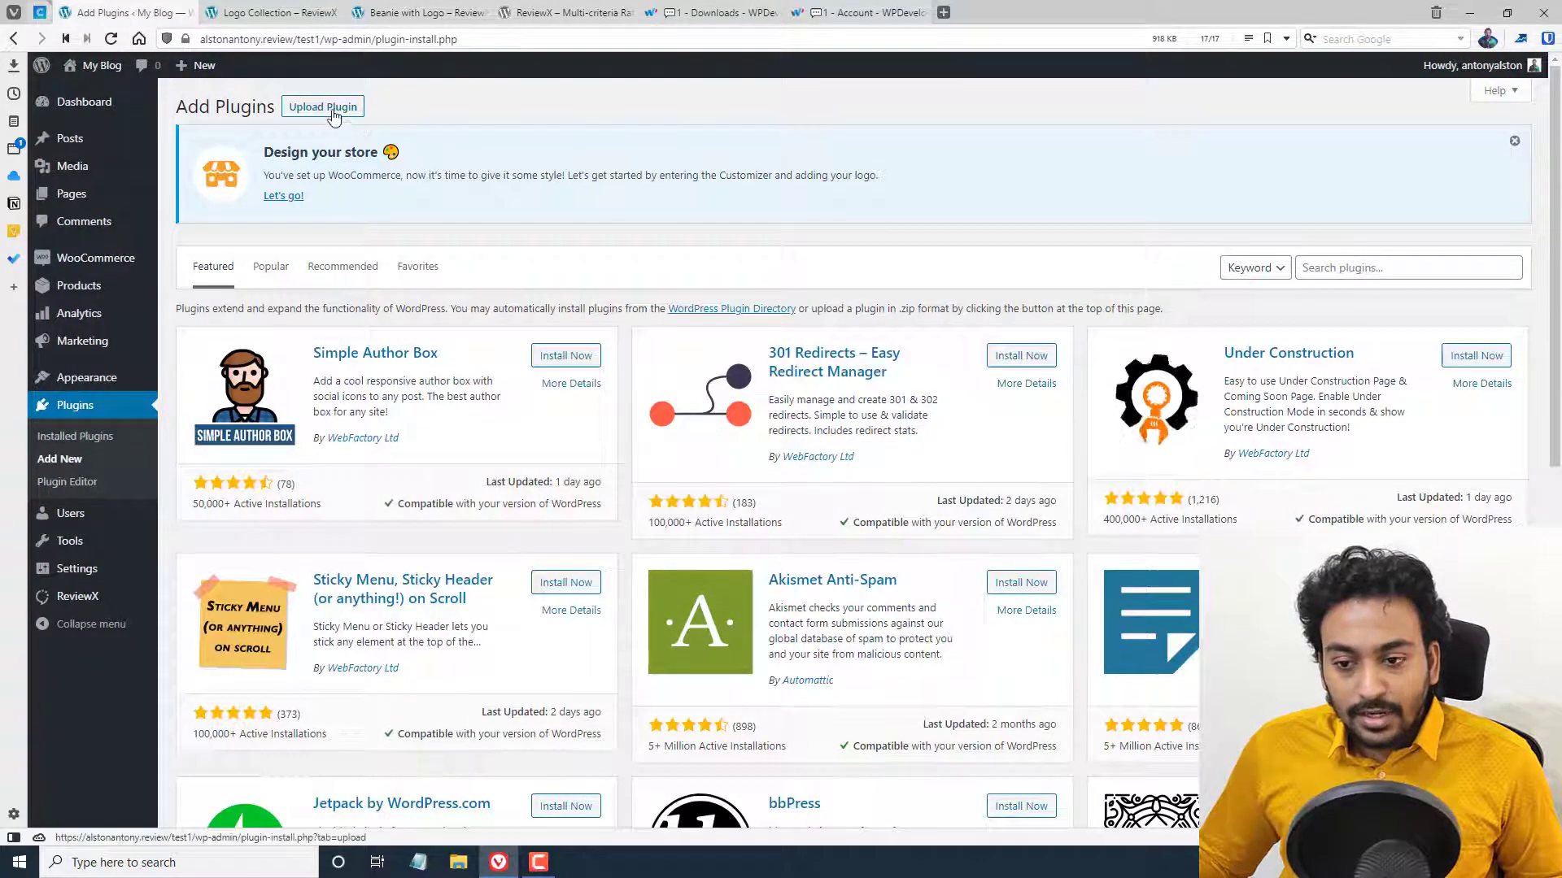
pyautogui.click(323, 109)
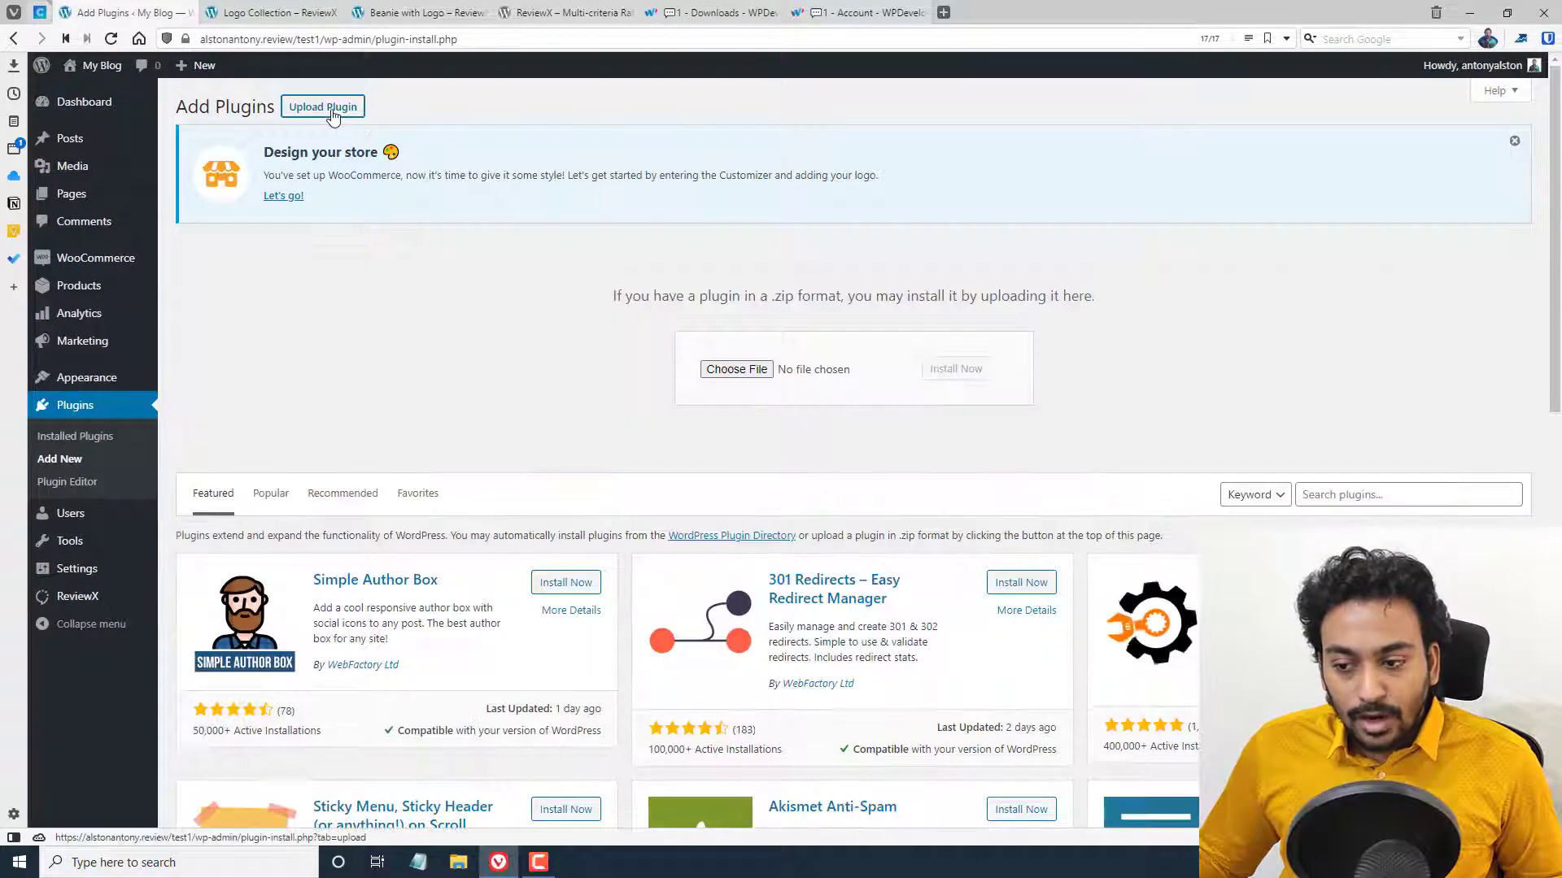
pyautogui.click(736, 370)
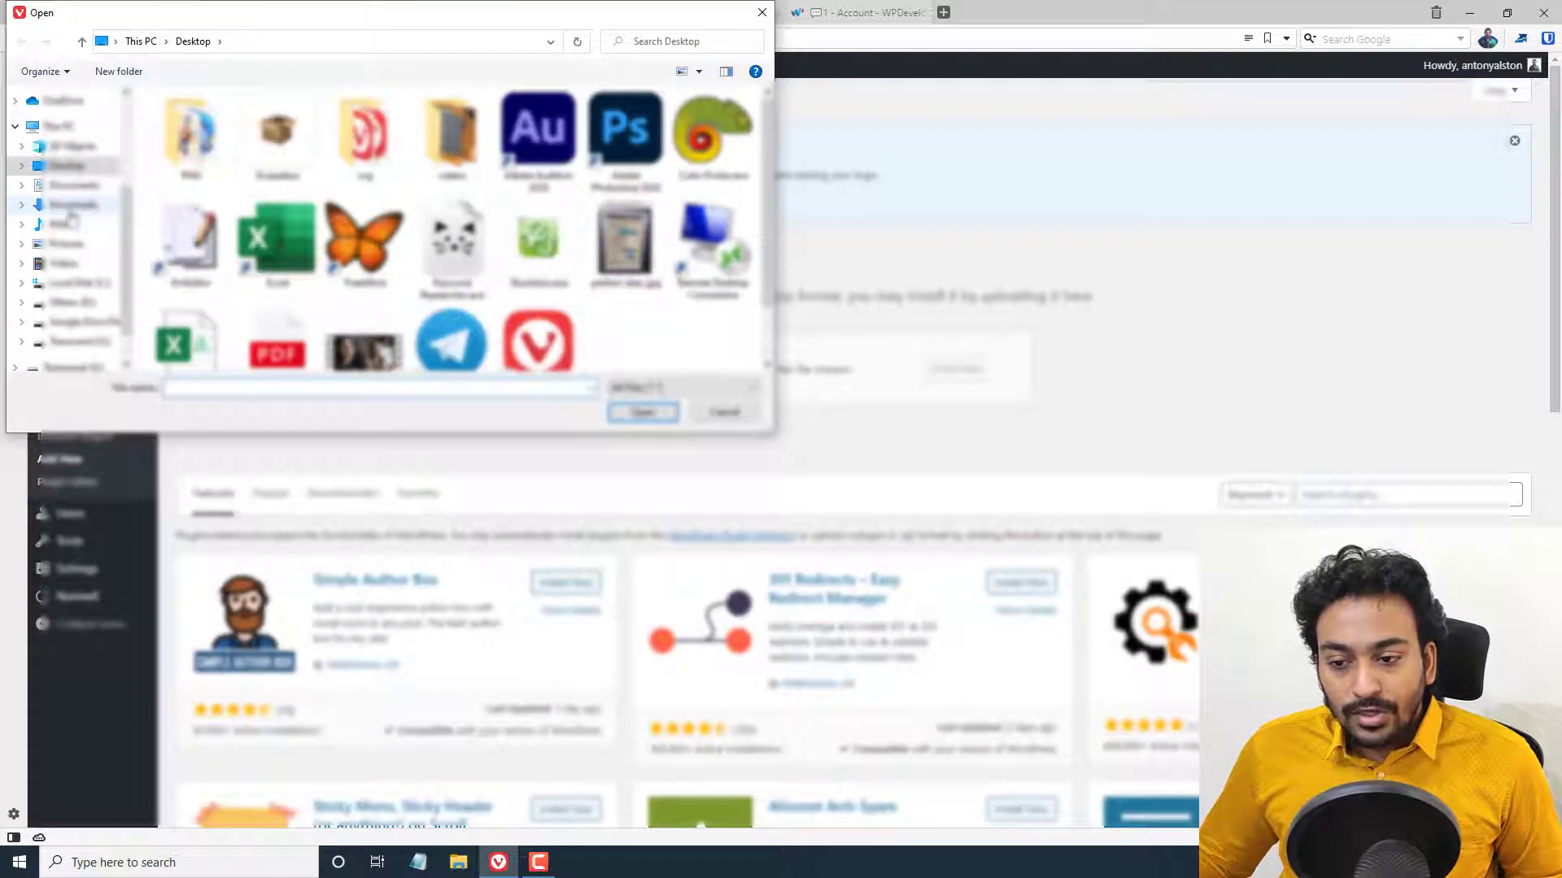
pyautogui.click(71, 210)
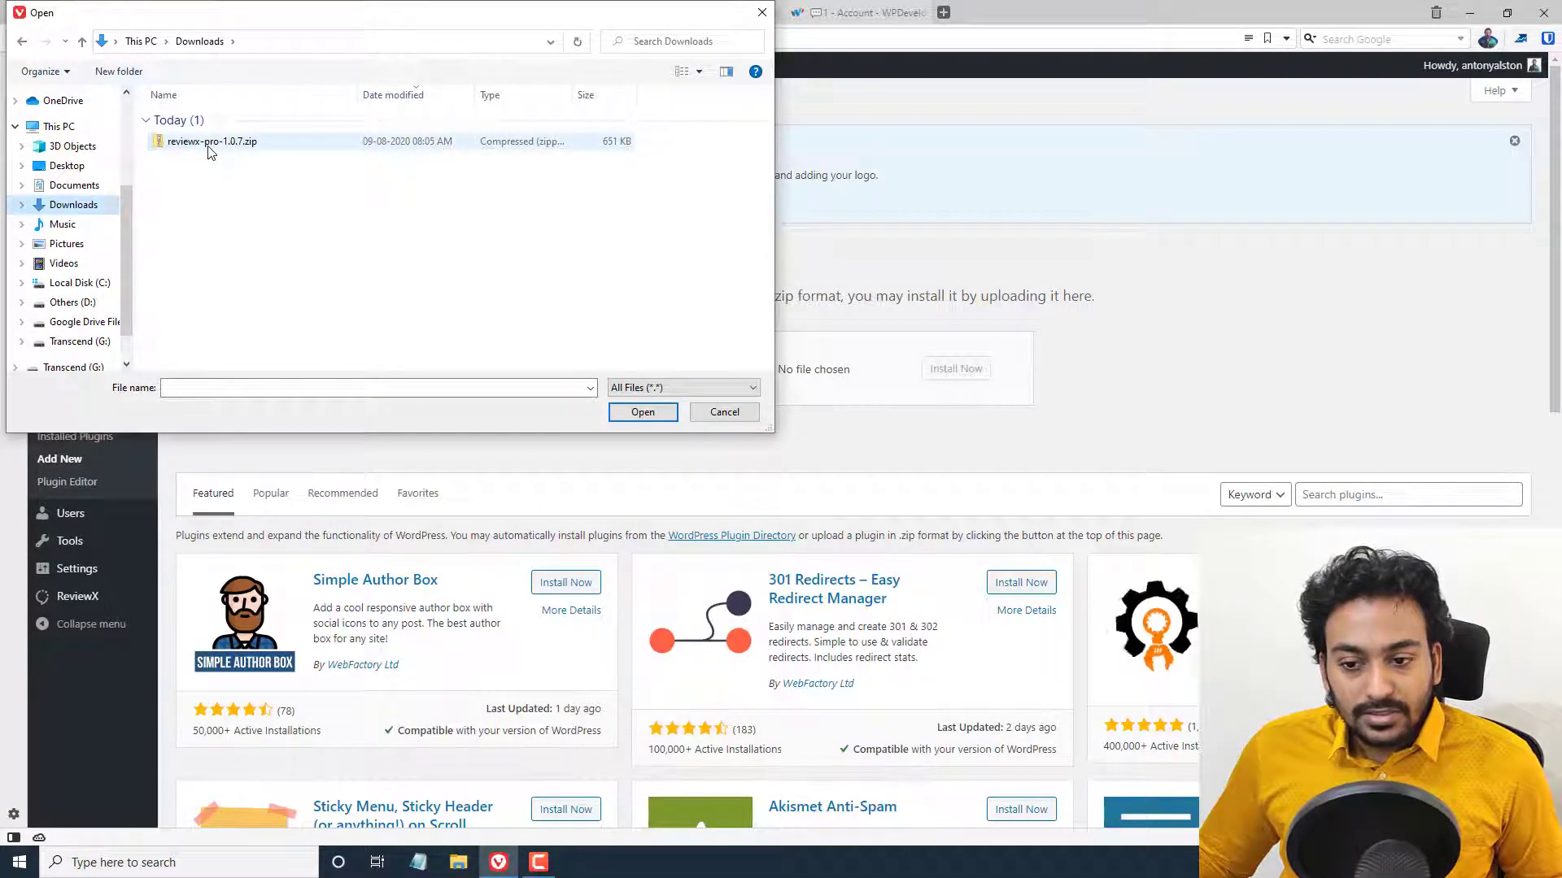
pyautogui.doubleClick(206, 150)
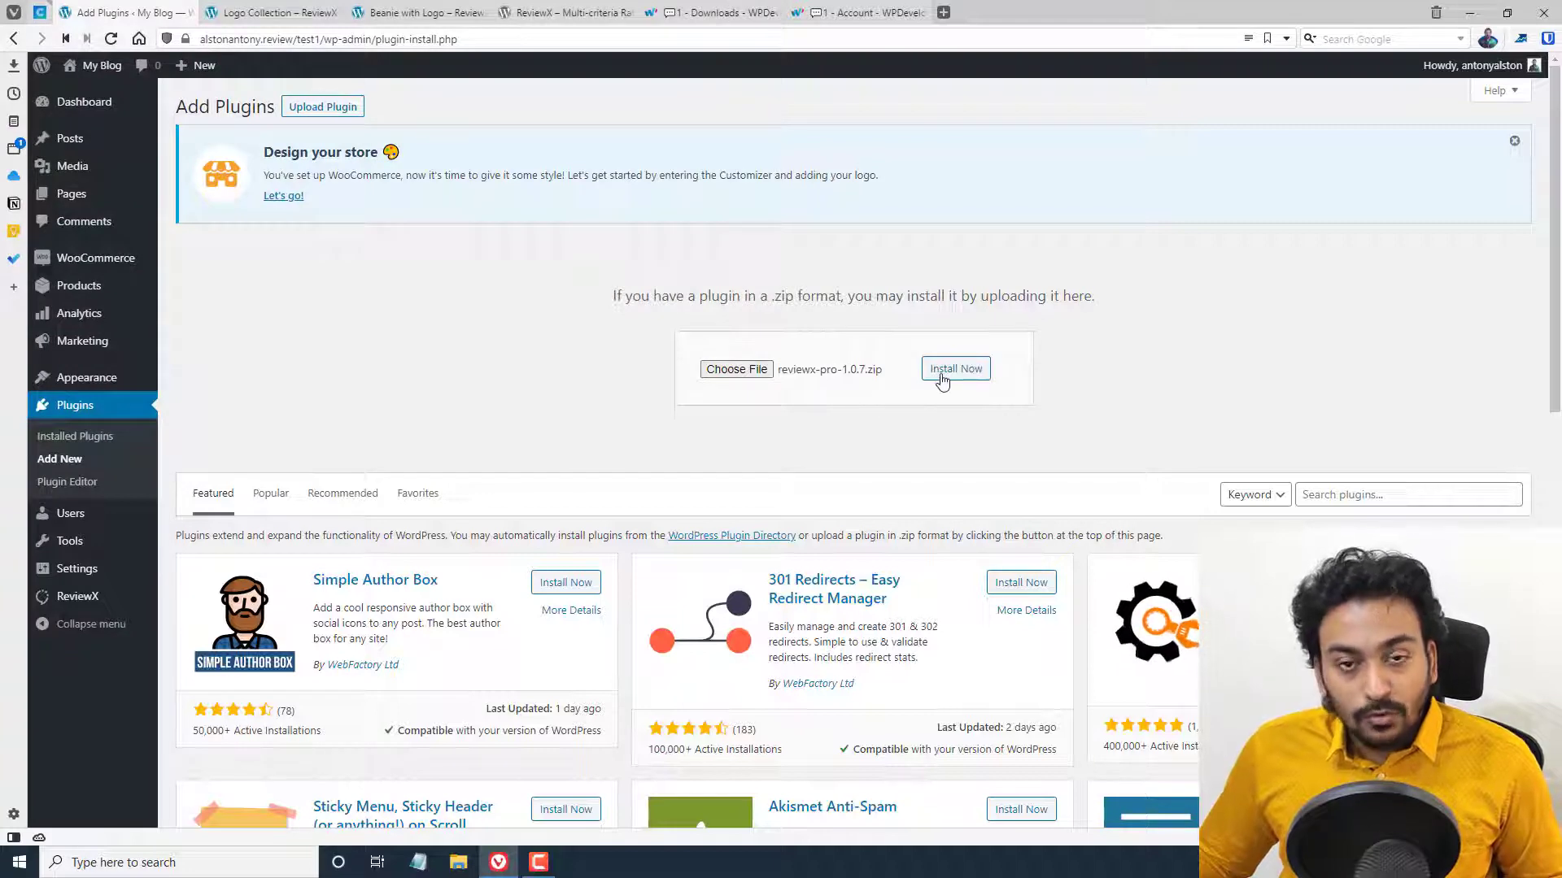
pyautogui.click(948, 370)
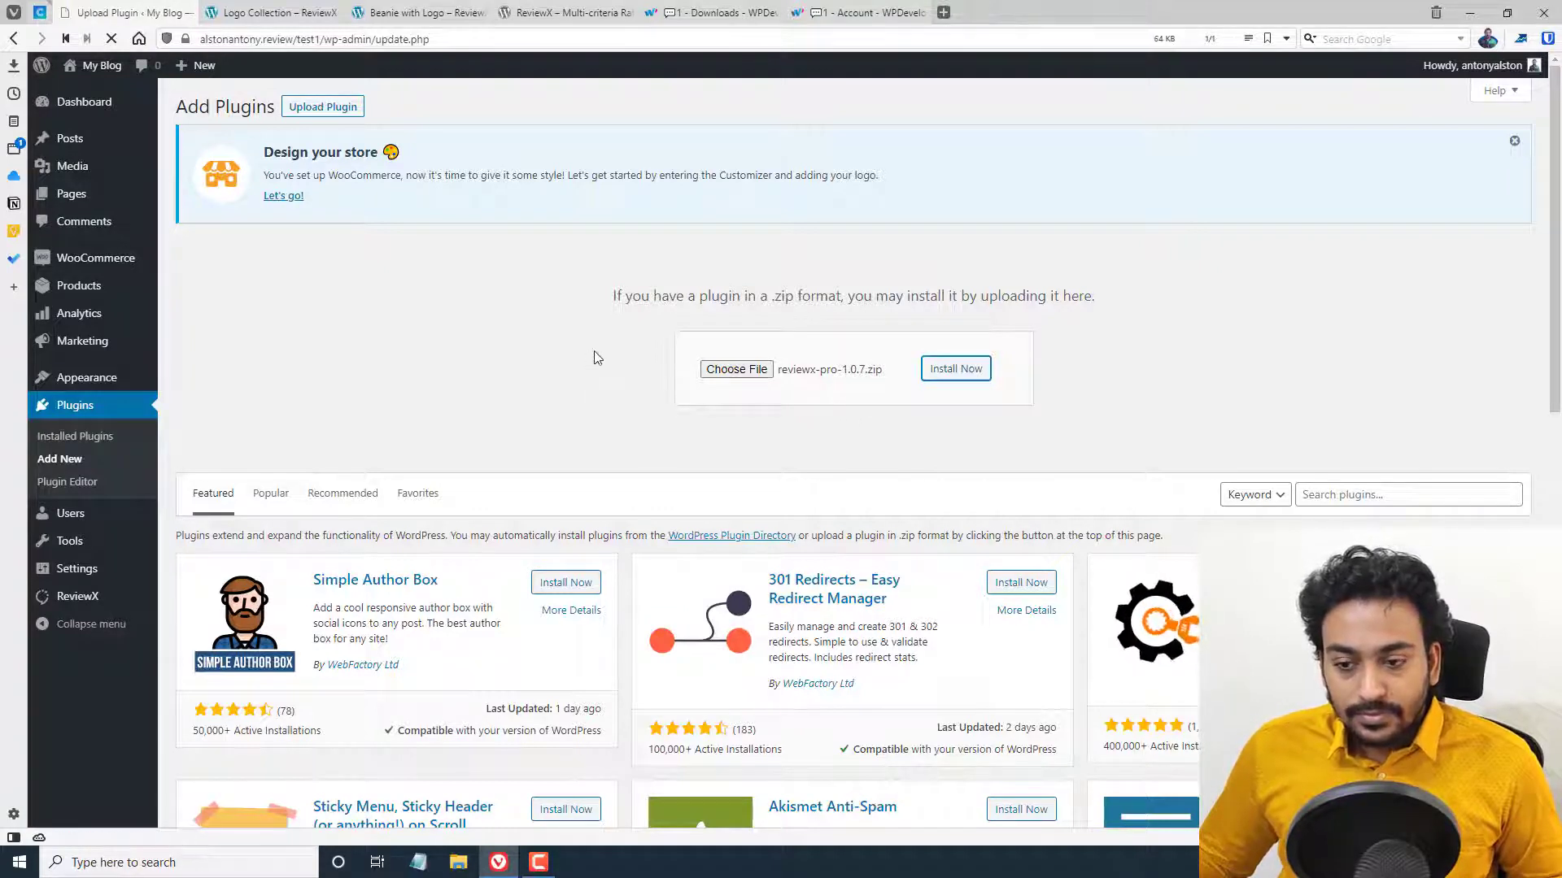
pyautogui.click(240, 326)
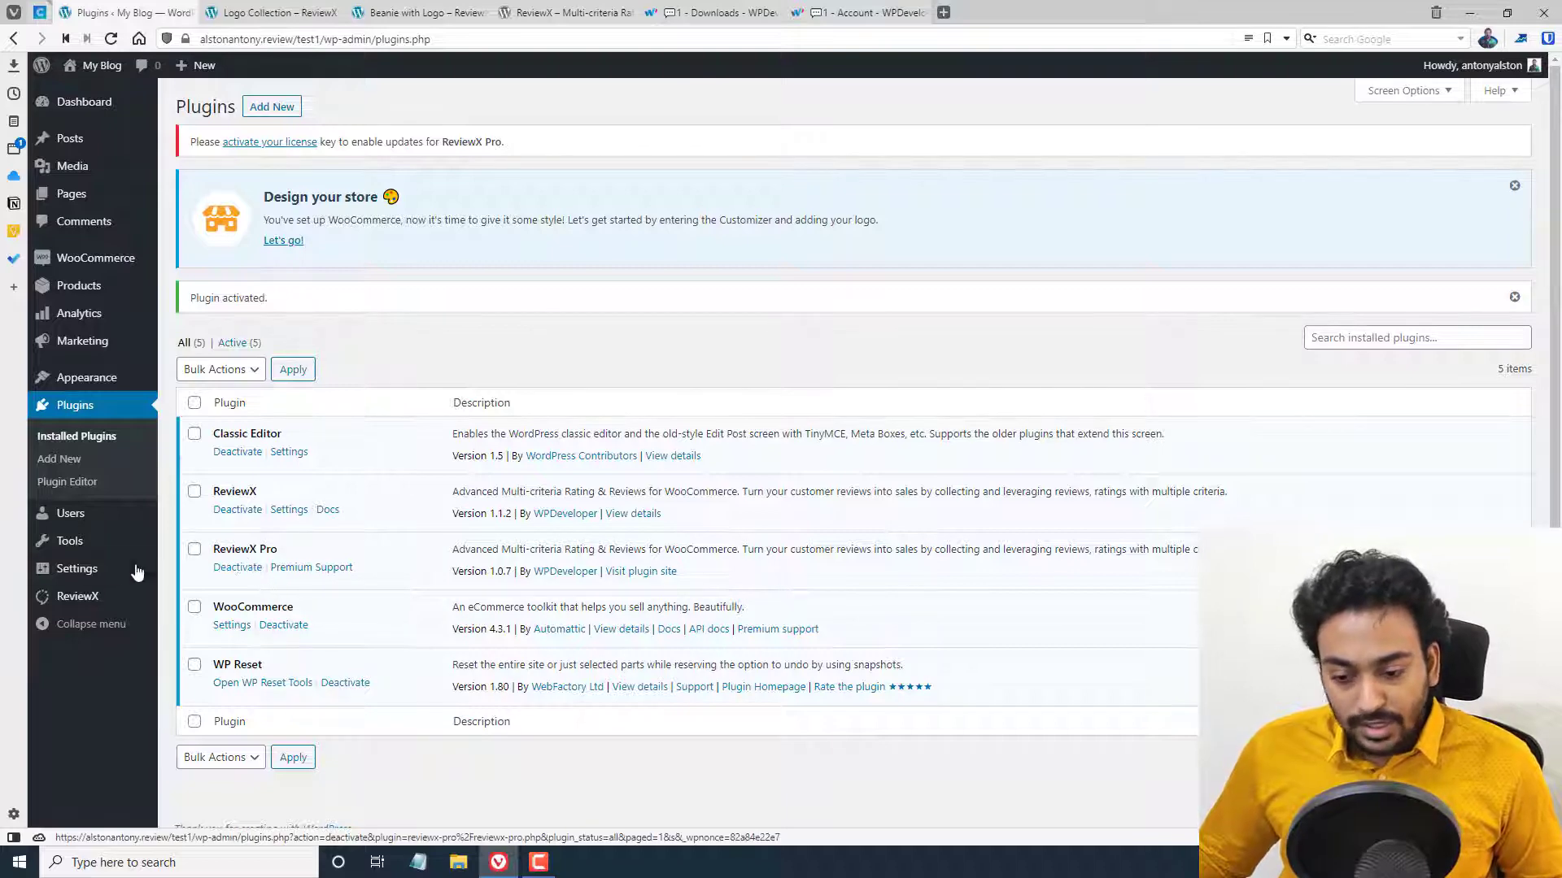
# Open the license section of the ReviewX settings
pyautogui.click(82, 598)
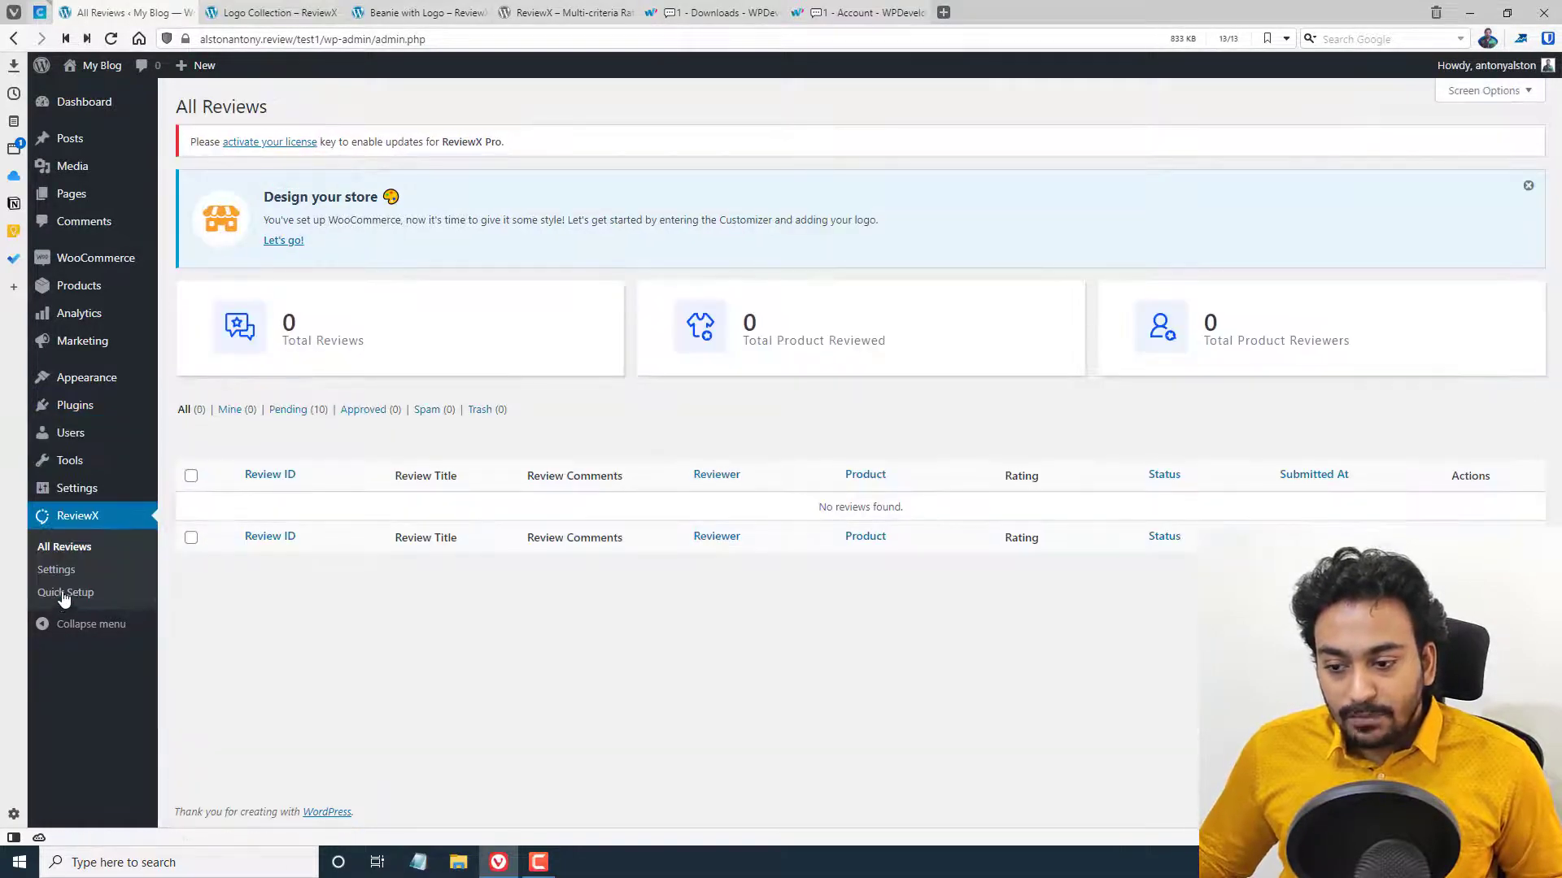
pyautogui.click(65, 577)
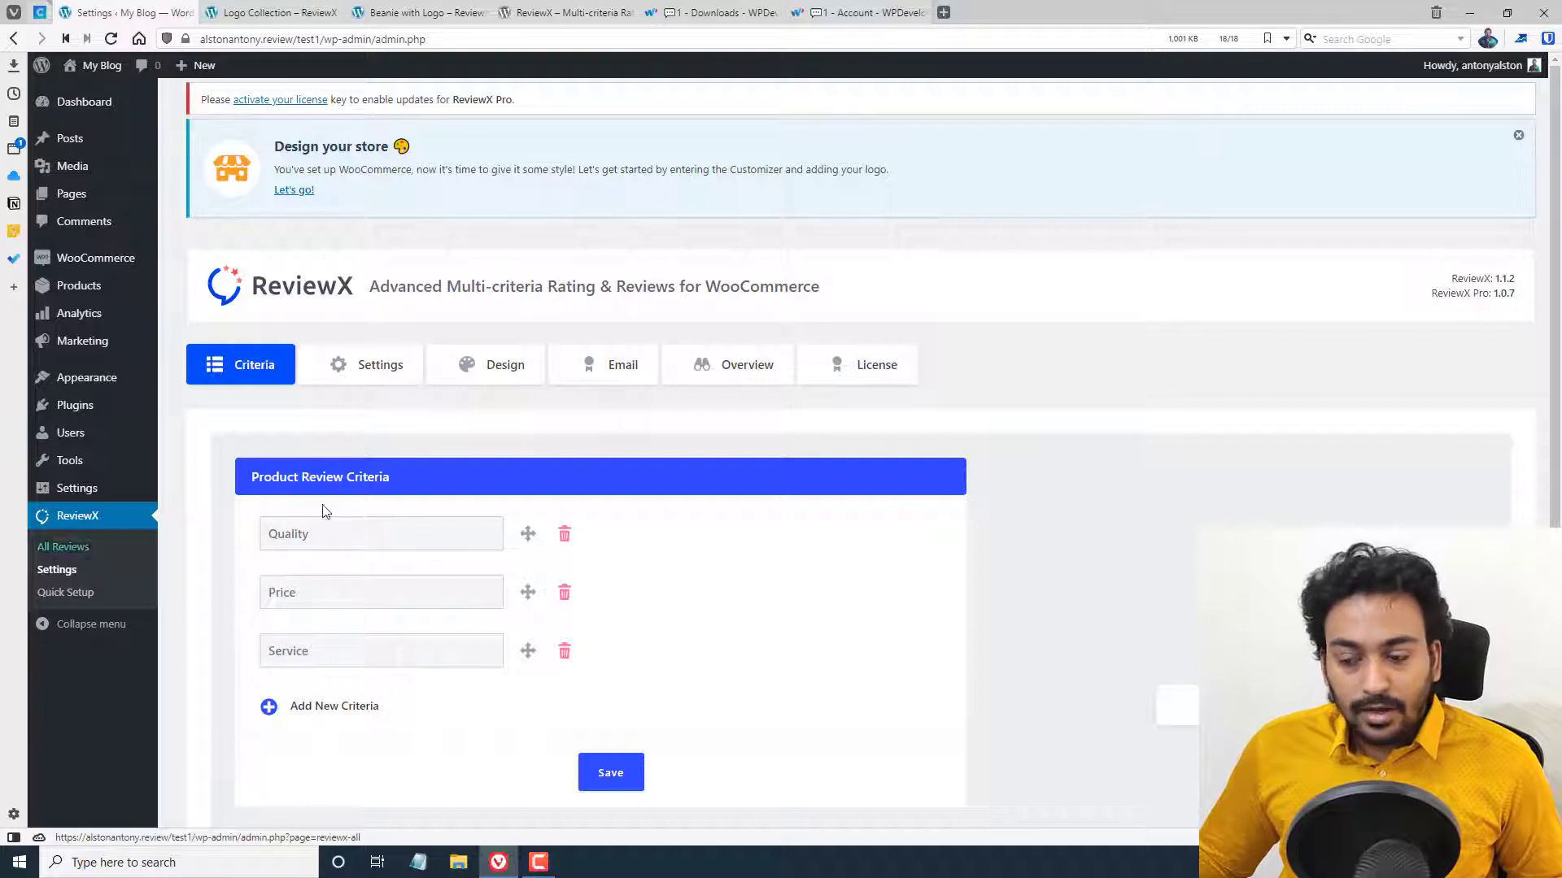
pyautogui.click(838, 376)
pyautogui.scroll(-2, 814, 391)
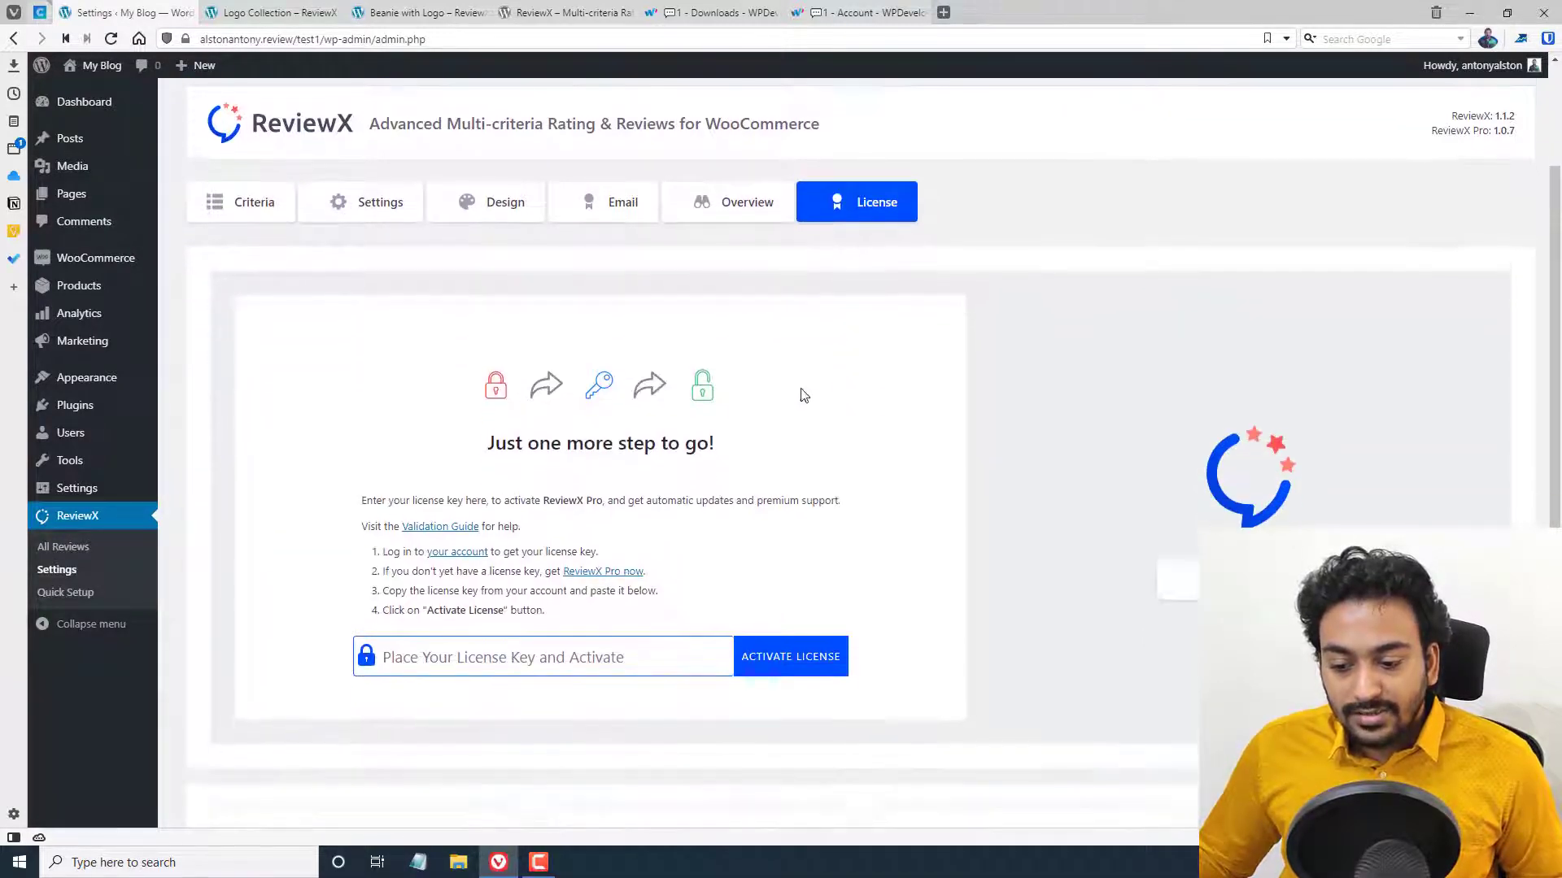
# Copy the ReviewX Pro license key from the WPDeveloper account page
pyautogui.click(883, 13)
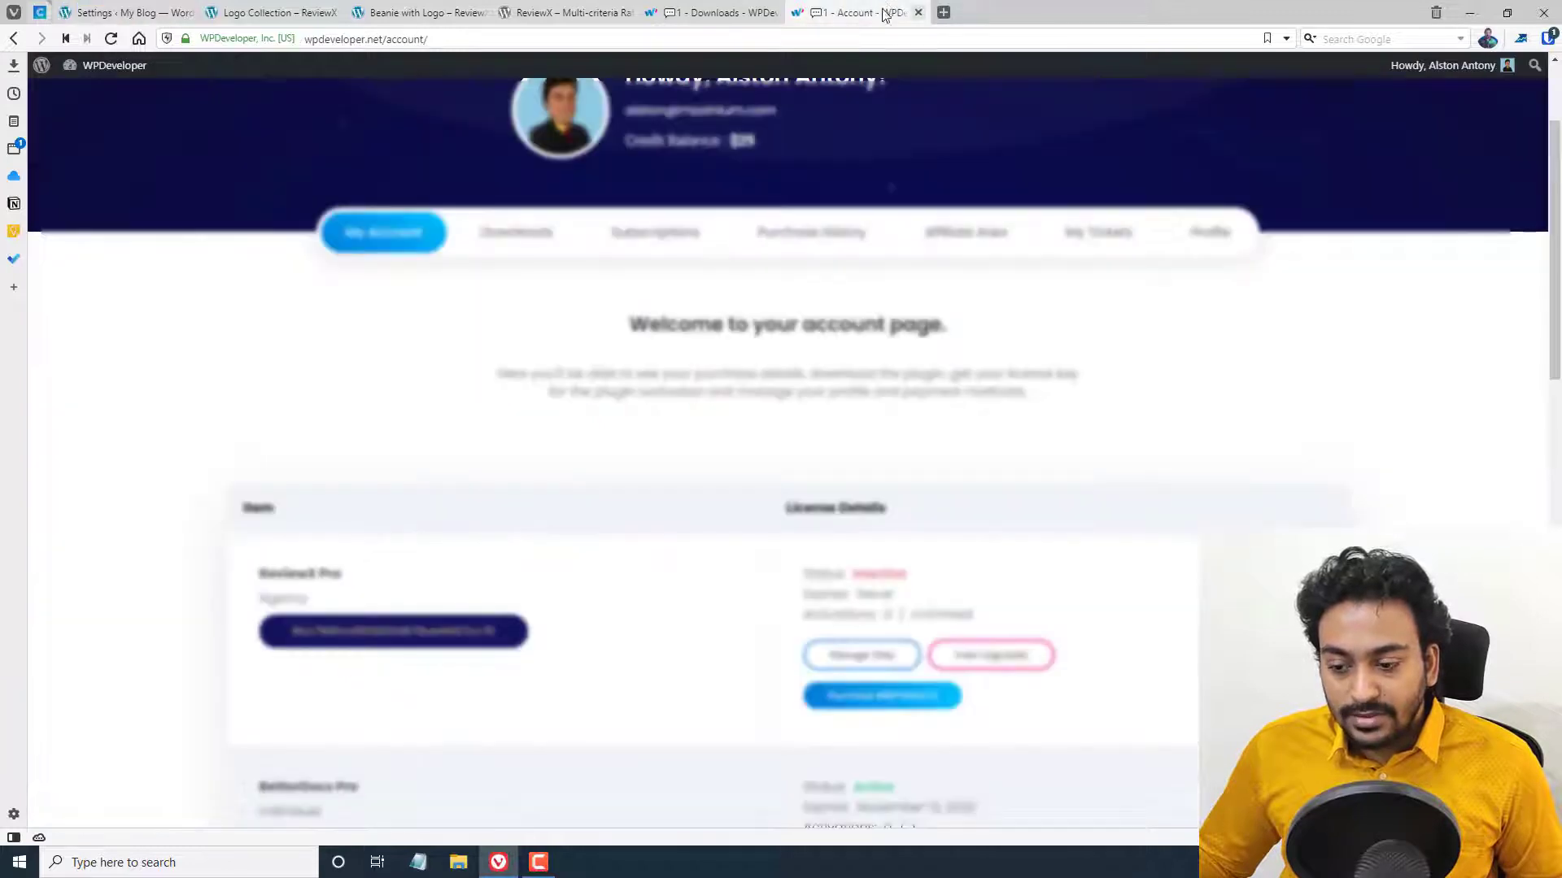
pyautogui.doubleClick(410, 644)
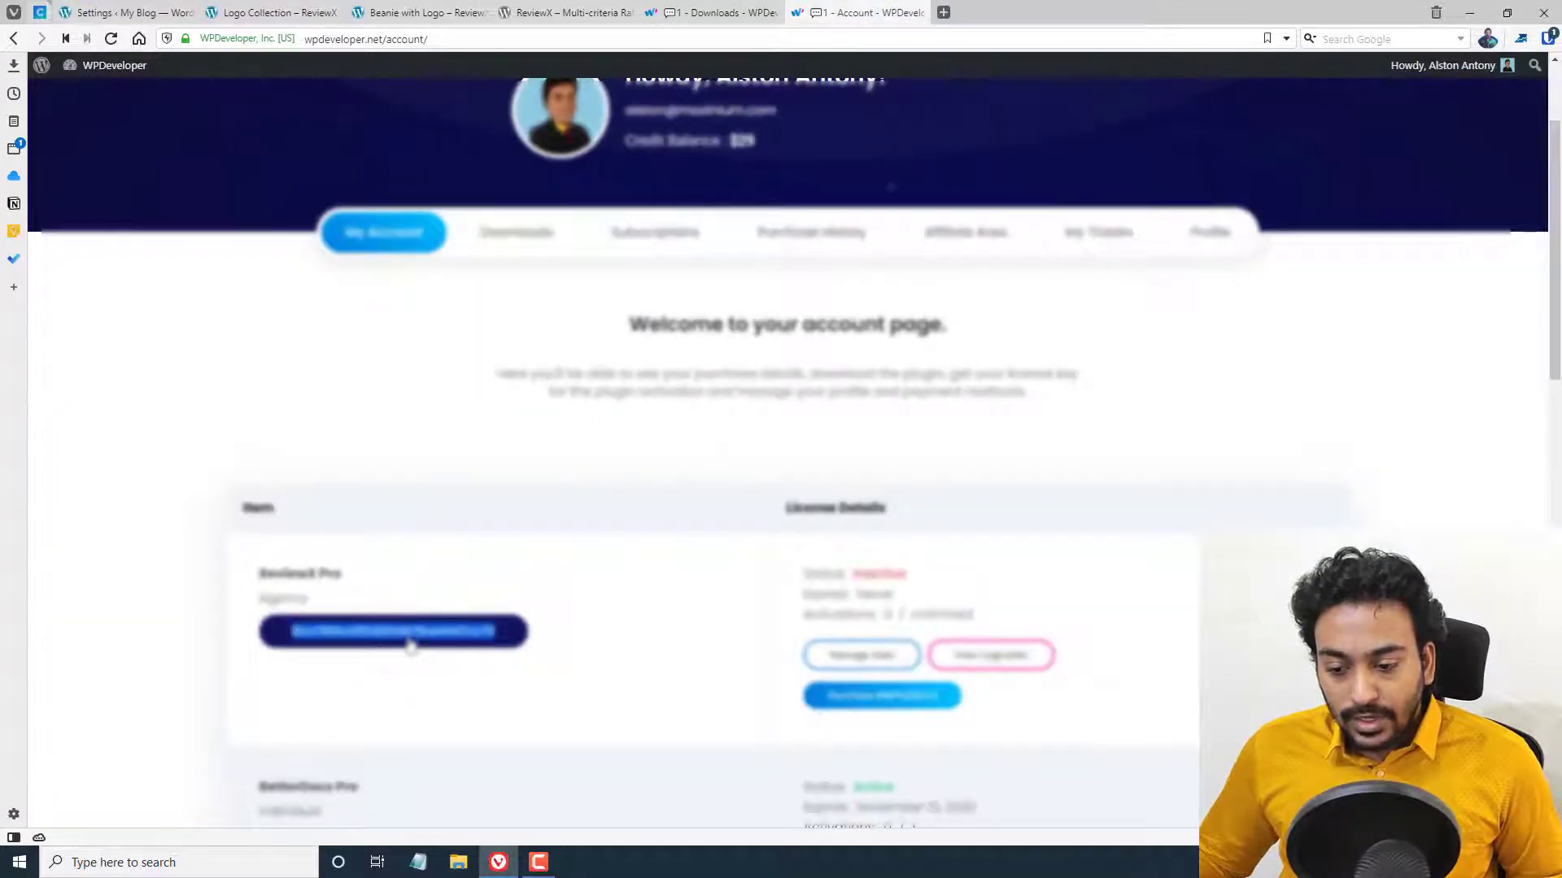
pyautogui.rightClick(411, 644)
pyautogui.click(452, 647)
# Paste the license key into the ReviewX license field, activate the license, and check the license section
pyautogui.click(68, 8)
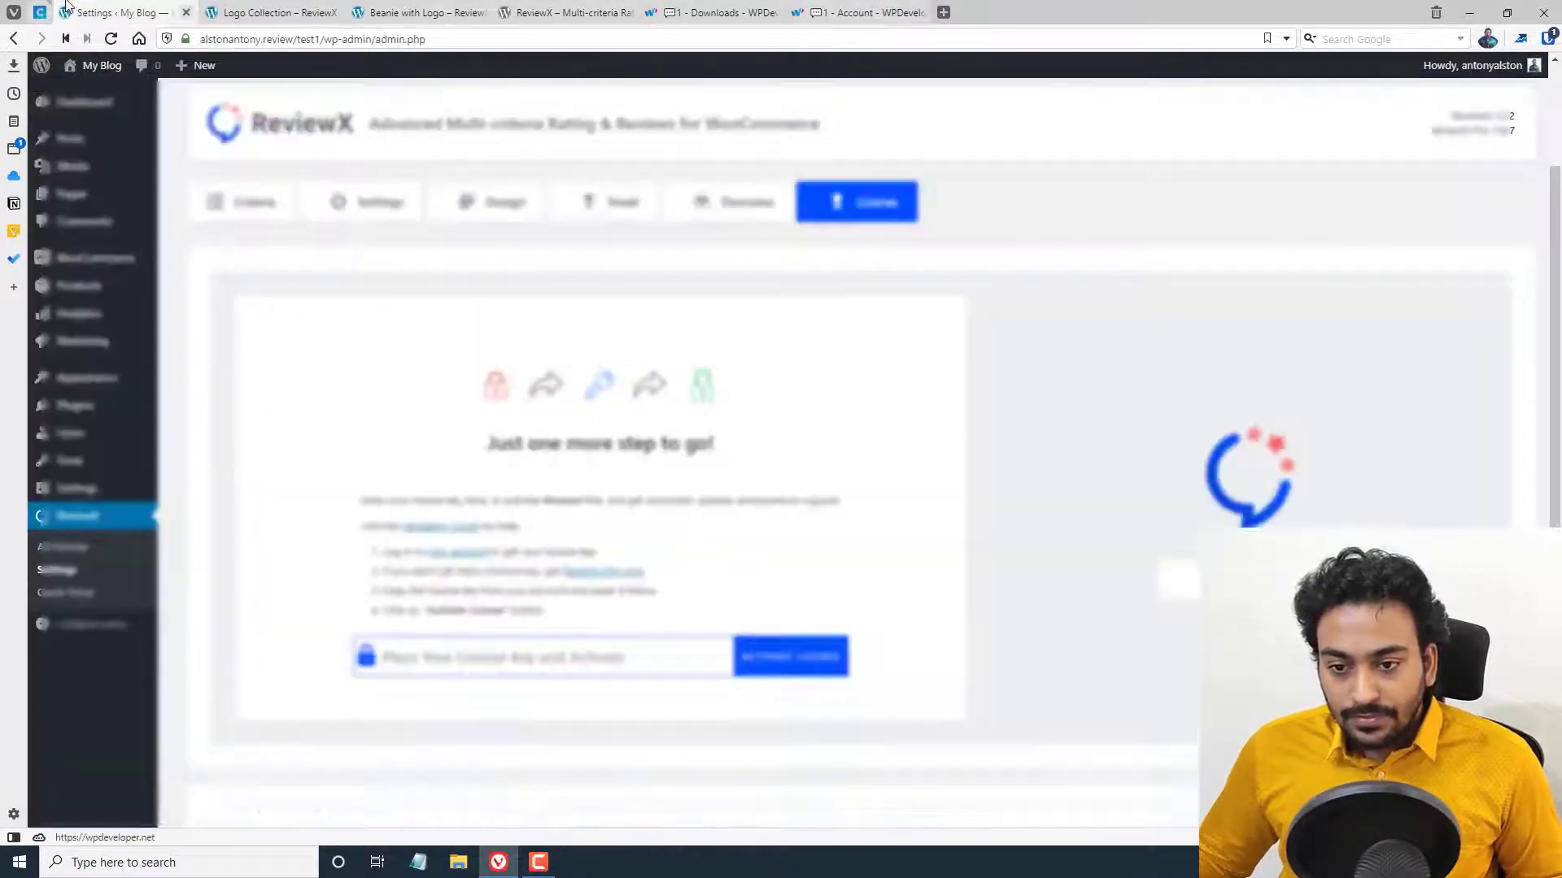
pyautogui.click(533, 655)
pyautogui.hotkey('ctrl', 'v')
pyautogui.click(781, 677)
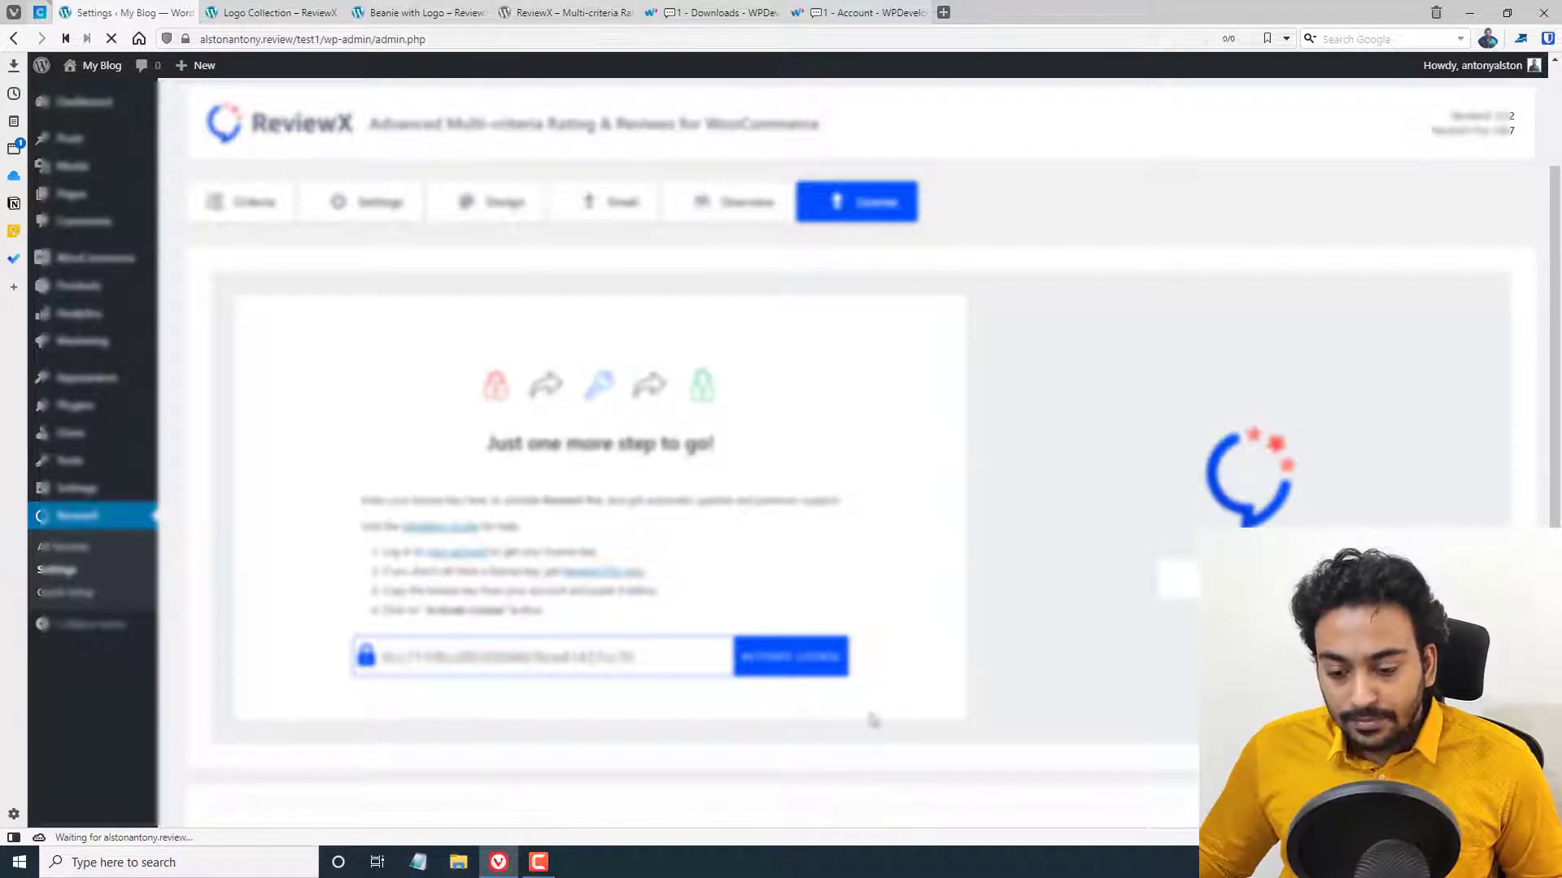
pyautogui.scroll(-3, 852, 475)
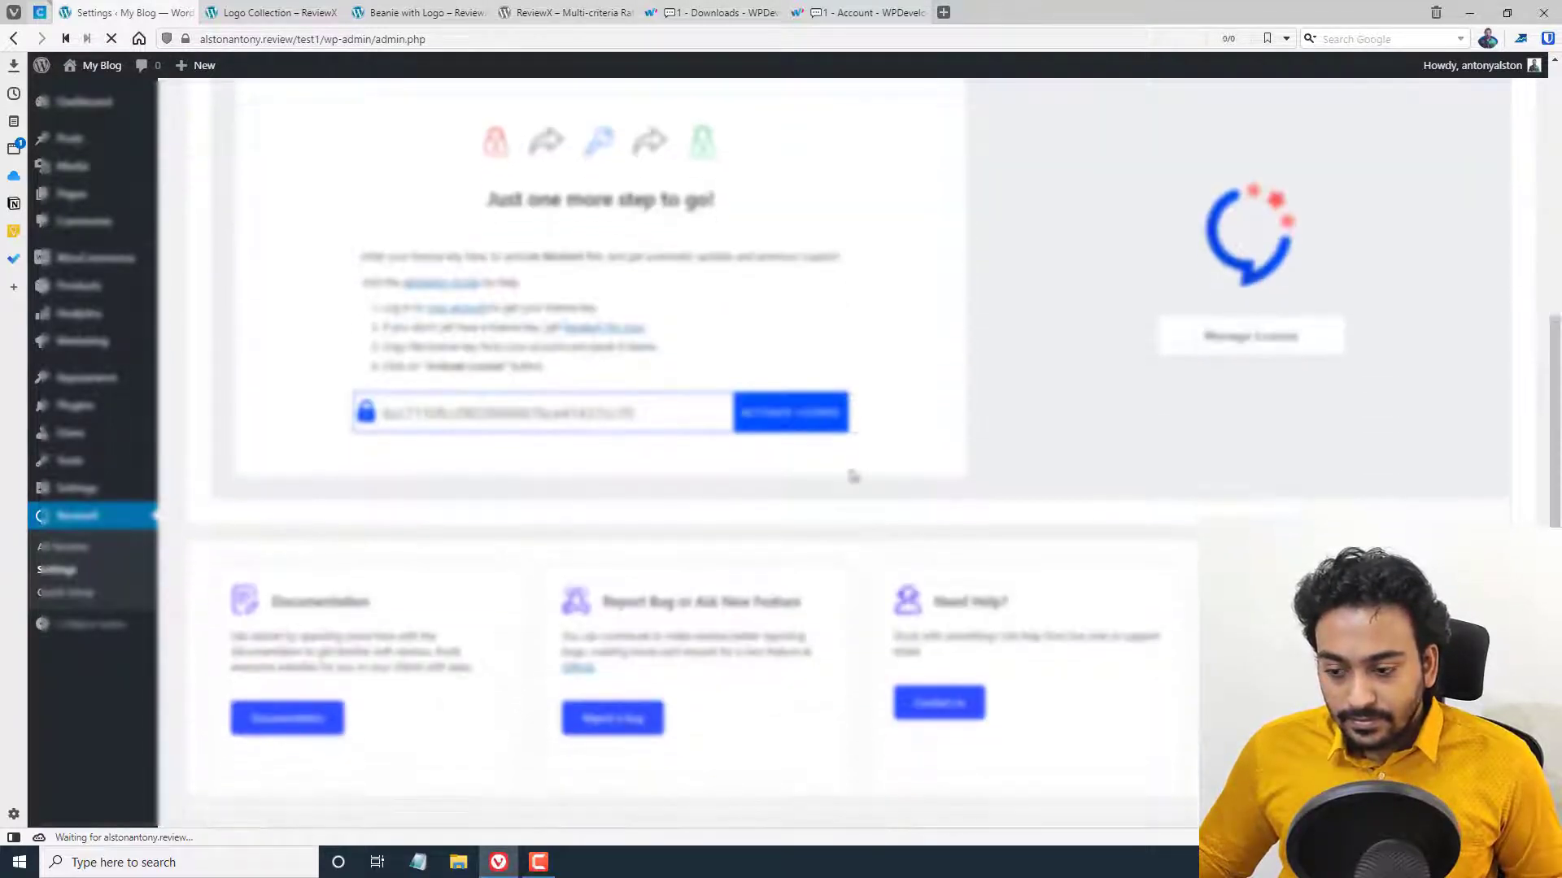
pyautogui.scroll(3, 853, 476)
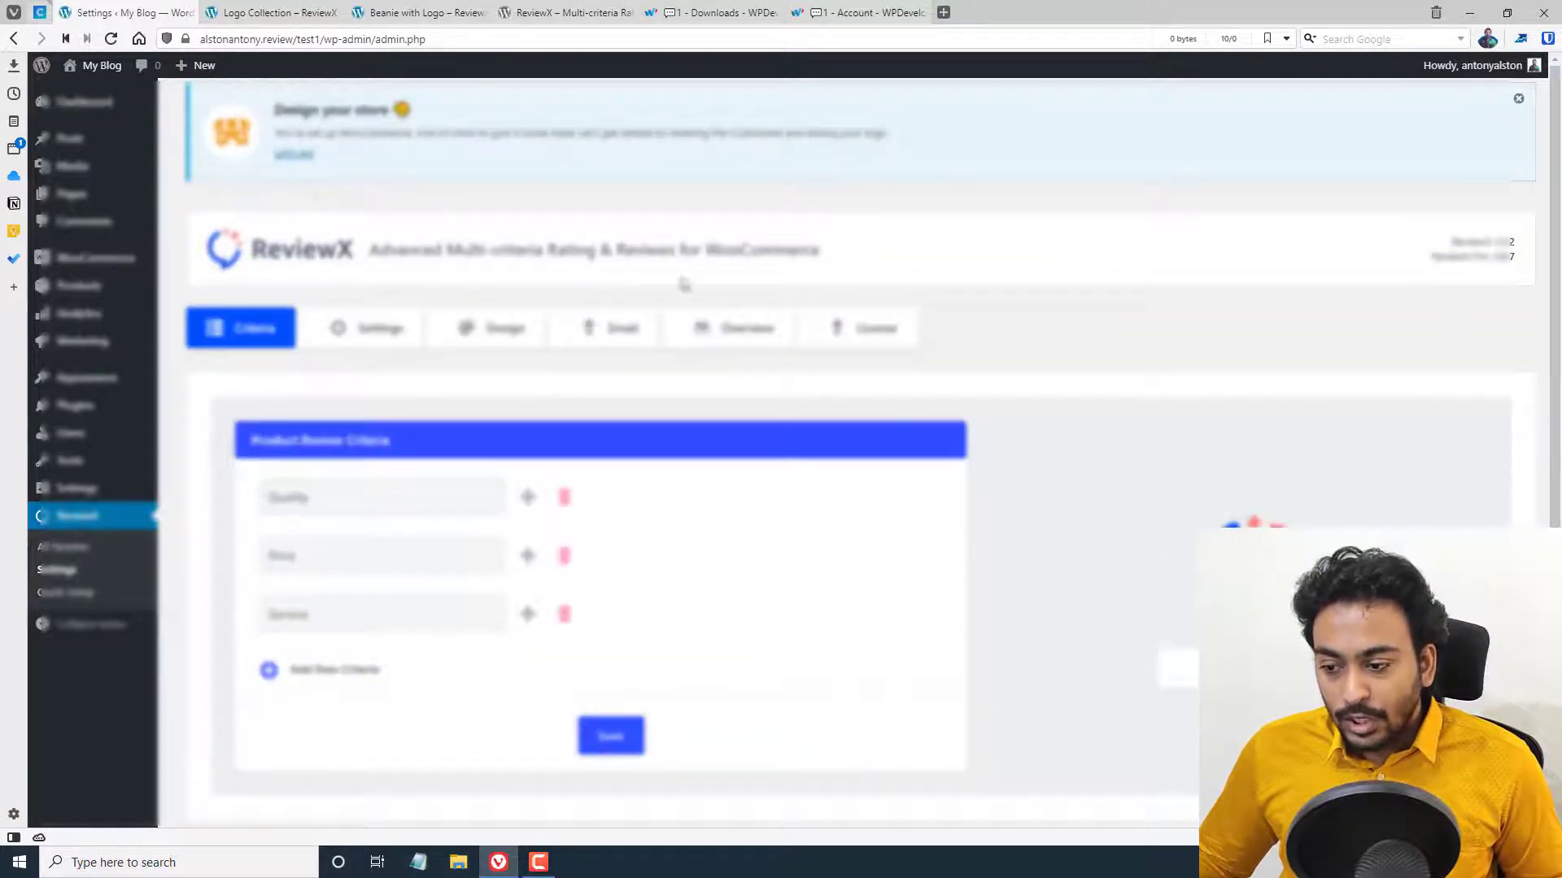
pyautogui.click(852, 347)
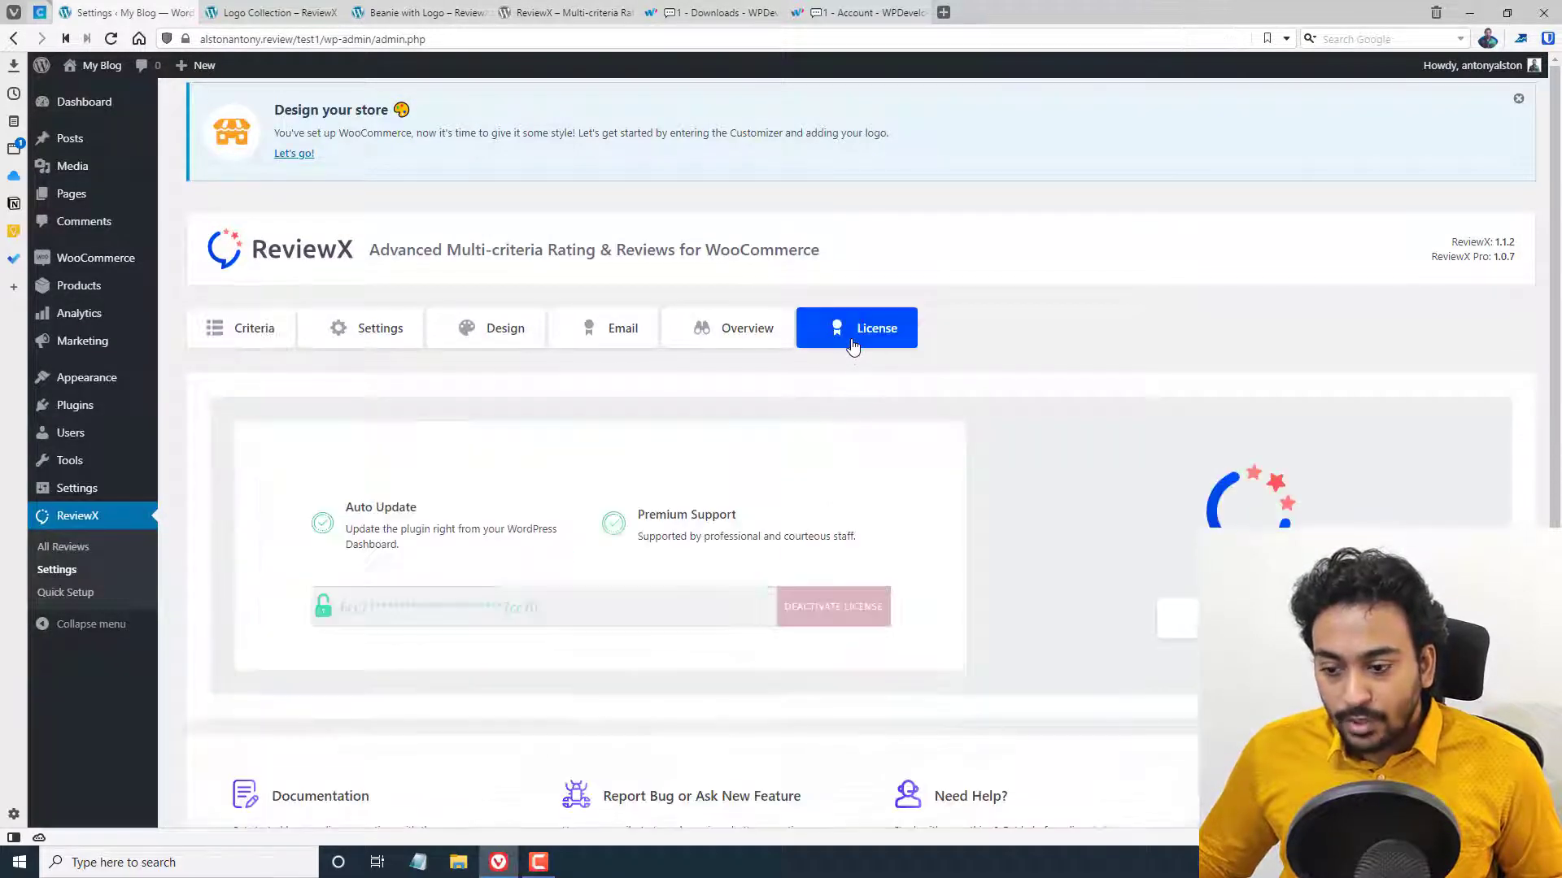
pyautogui.scroll(-1, 846, 346)
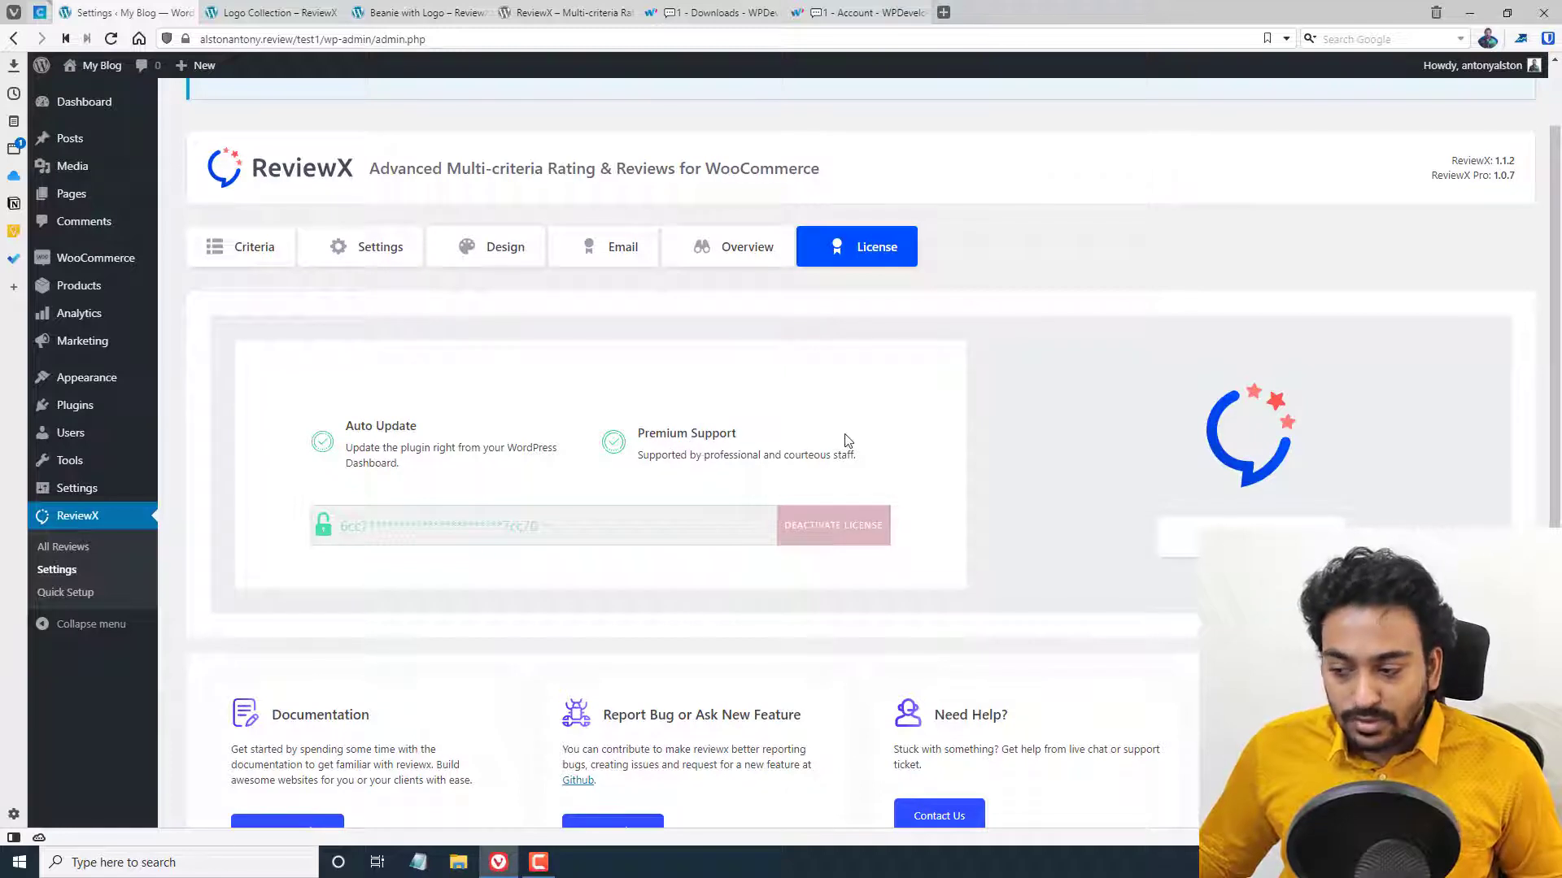
# Open the ReviewX Quick Setup and compare its review criteria with the rating fields on the Beanie with Logo and Logo Collection product pages
pyautogui.click(90, 600)
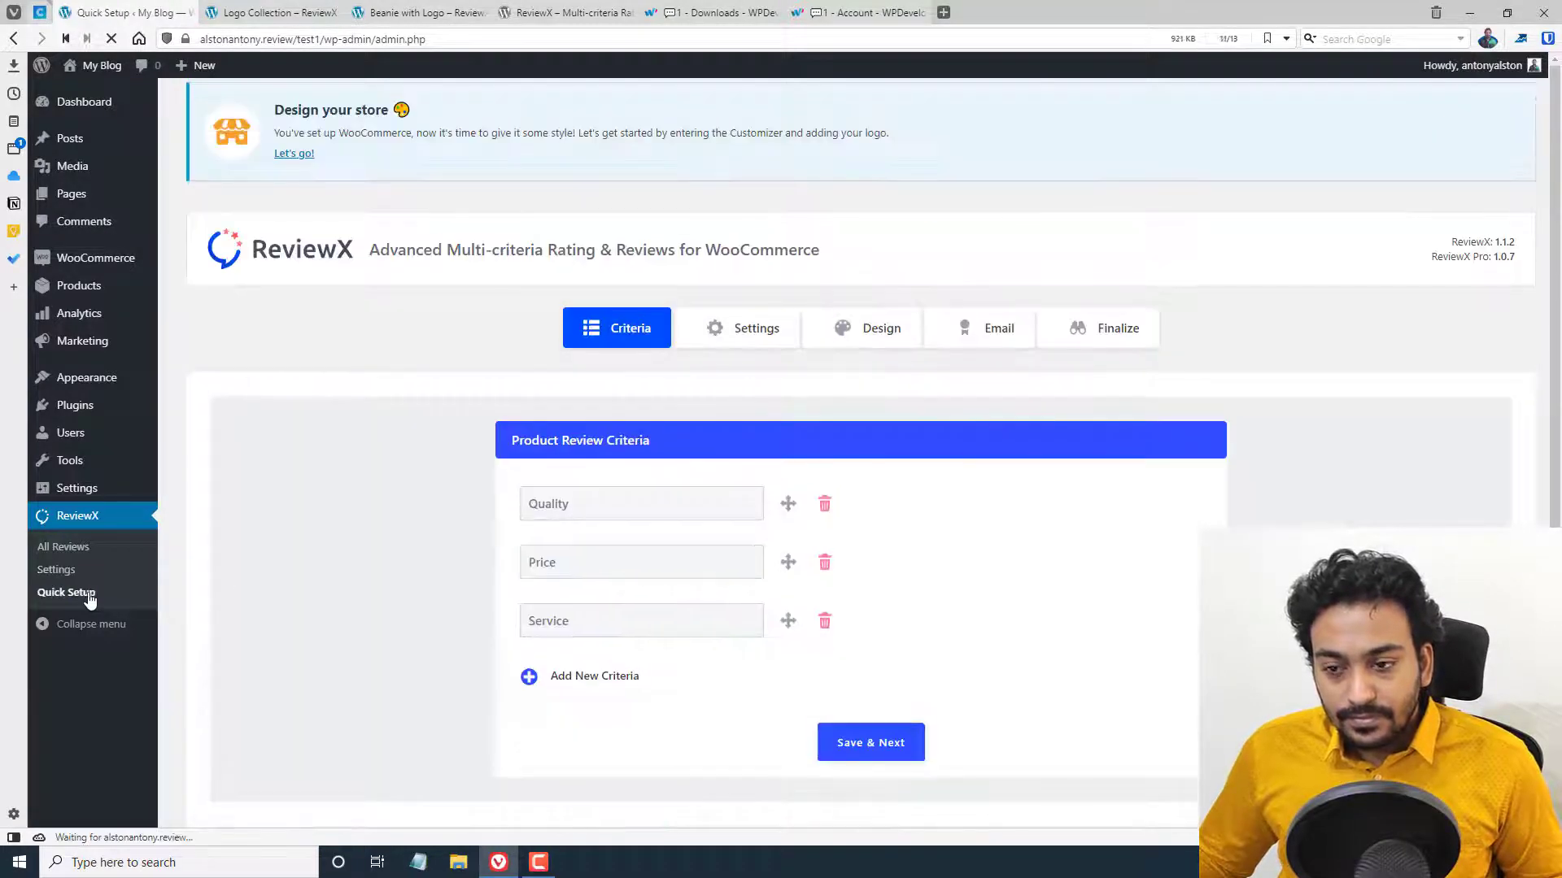
pyautogui.scroll(-1, 1021, 380)
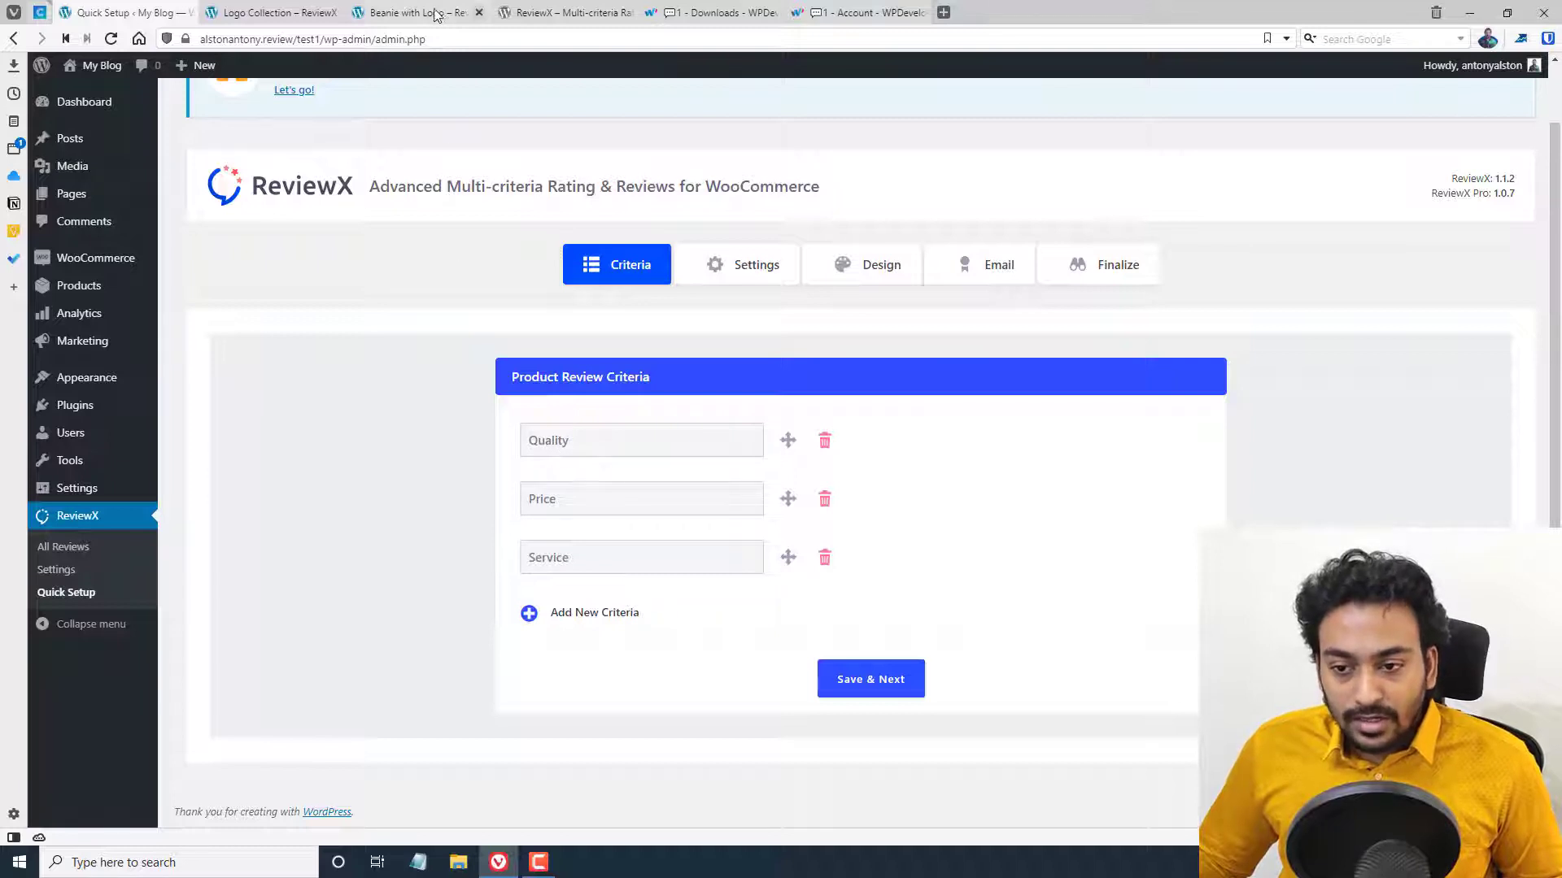
pyautogui.moveTo(437, 15); pyautogui.dragTo(341, 14)
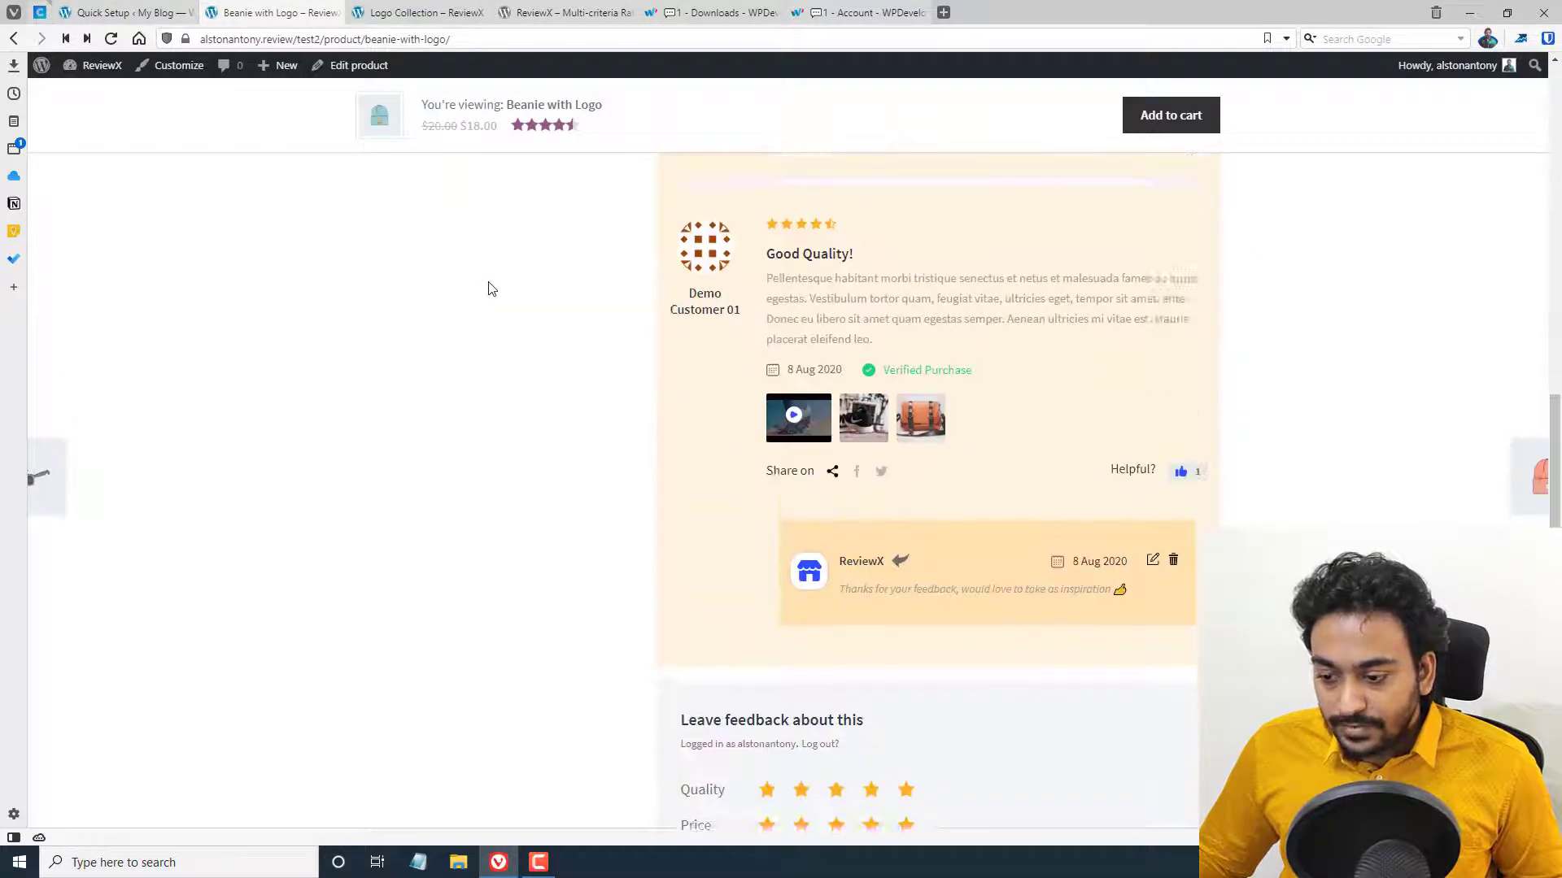
pyautogui.scroll(-4, 491, 288)
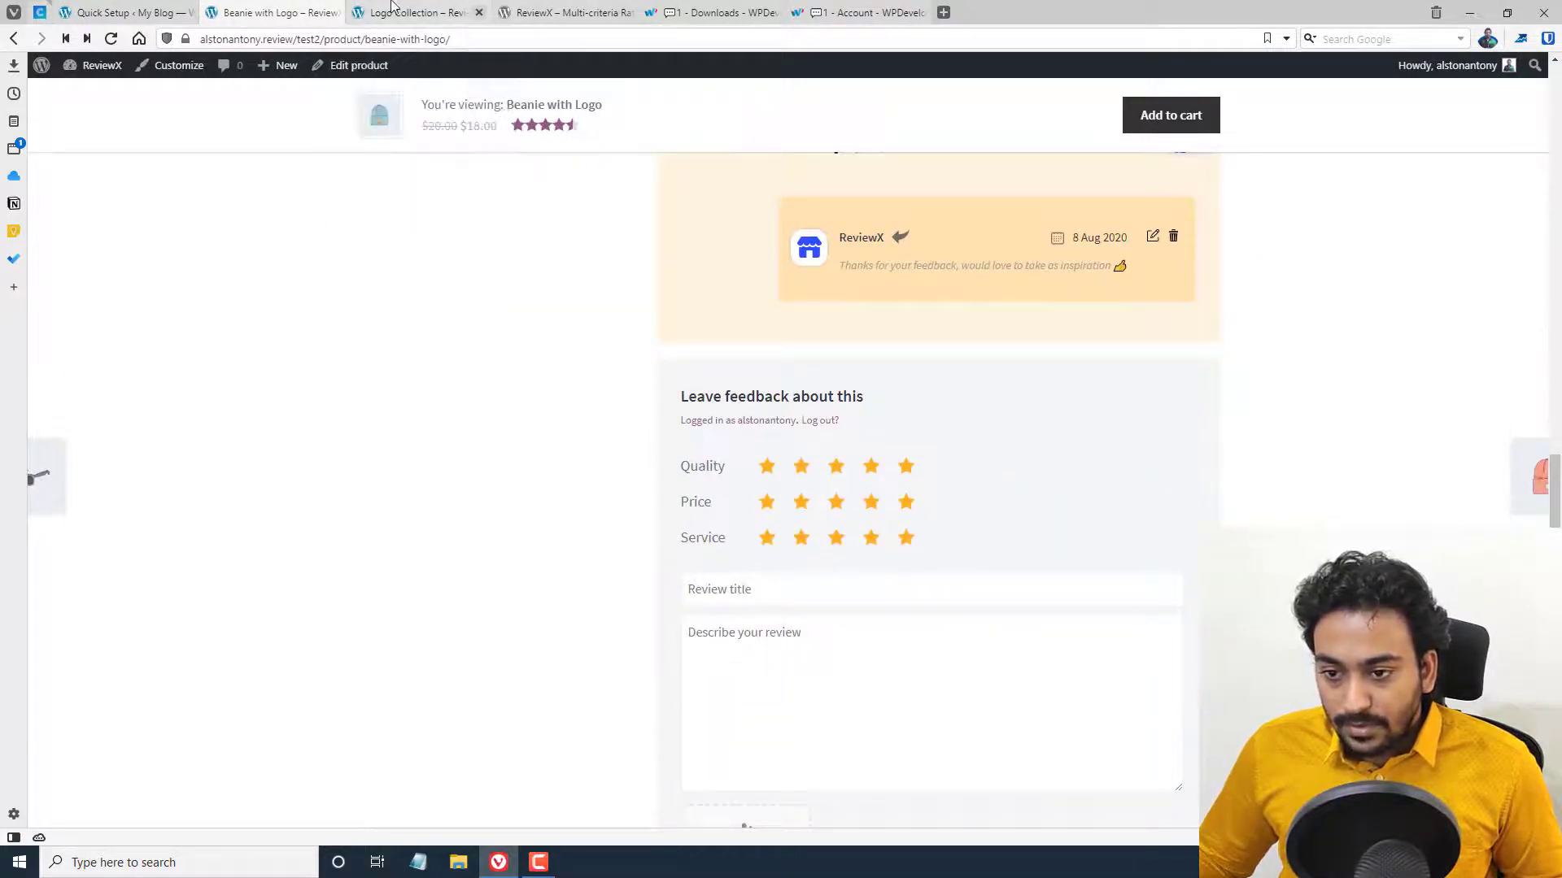
pyautogui.moveTo(392, 6); pyautogui.dragTo(277, 11)
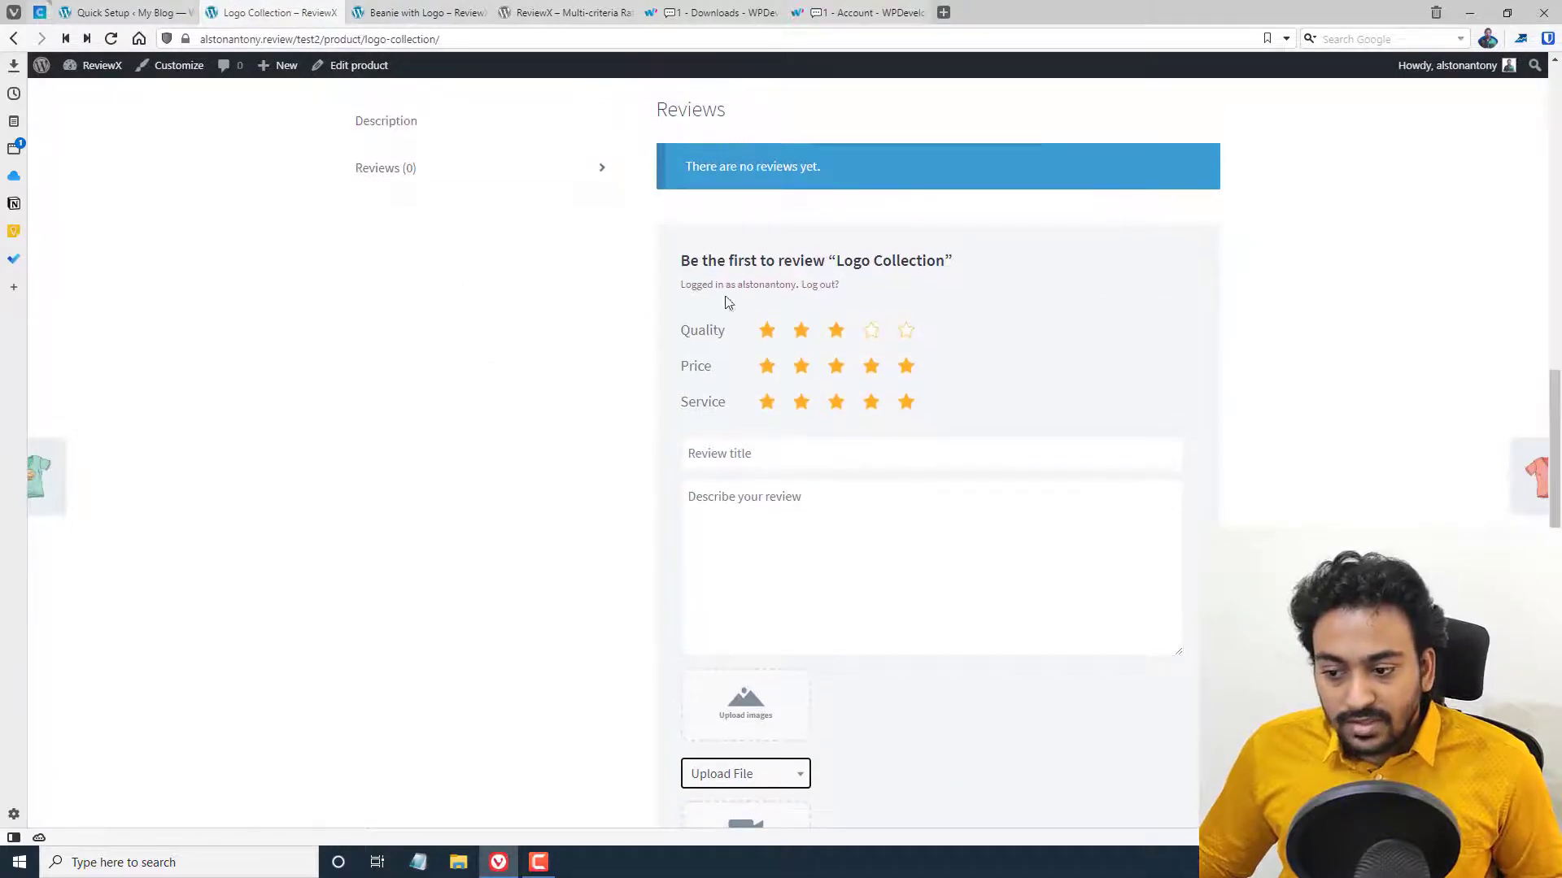
# Add a review criterion named Delivery in the Quick Setup and move it directly below Quality
pyautogui.click(163, 13)
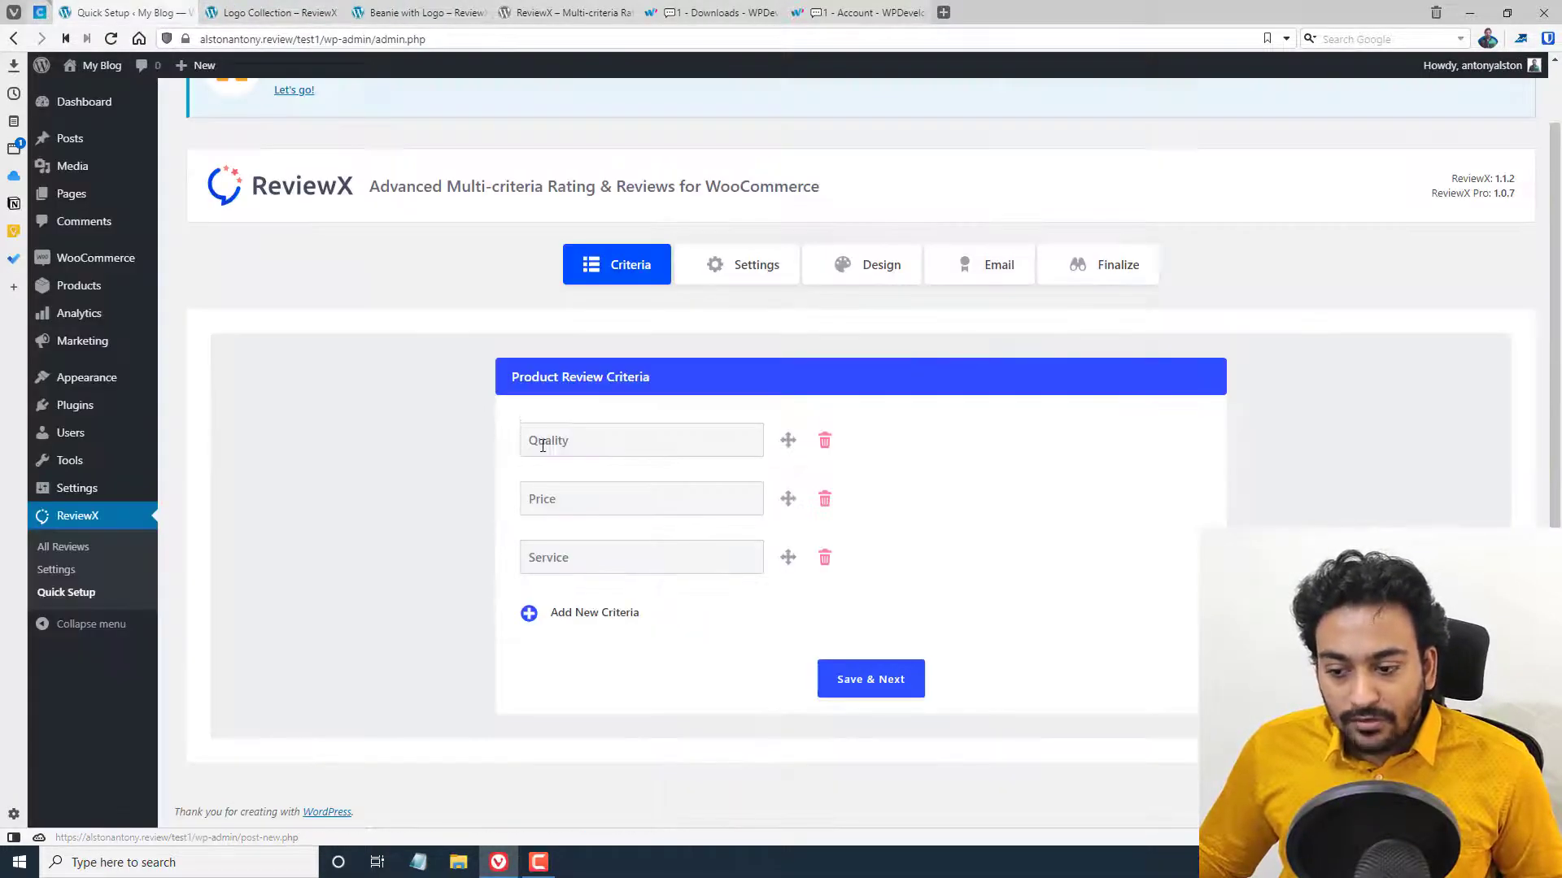
pyautogui.click(578, 616)
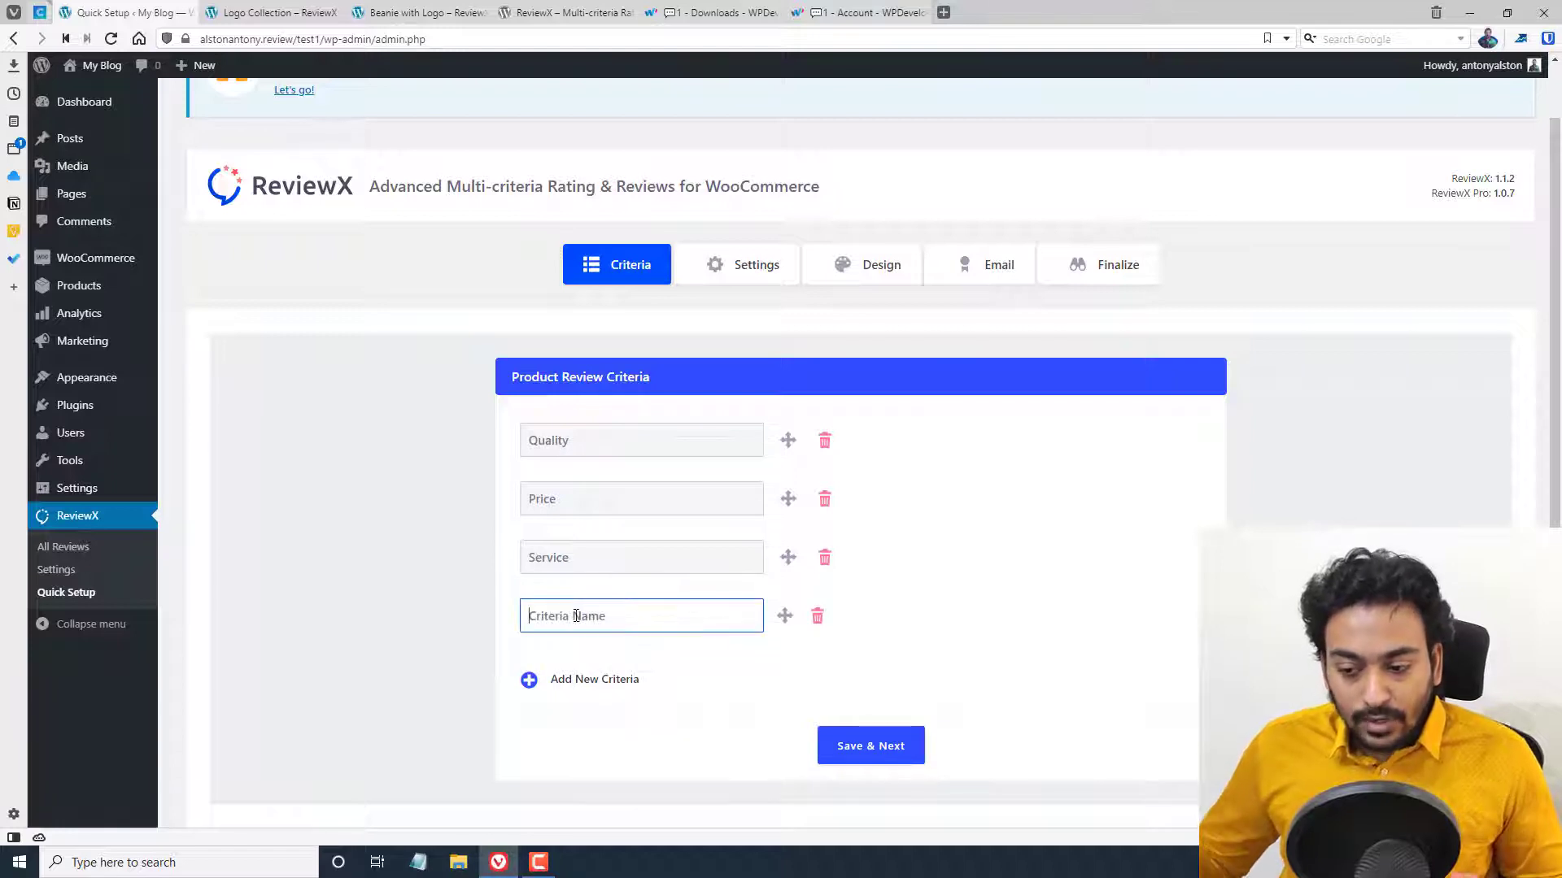
pyautogui.write('Delivery')
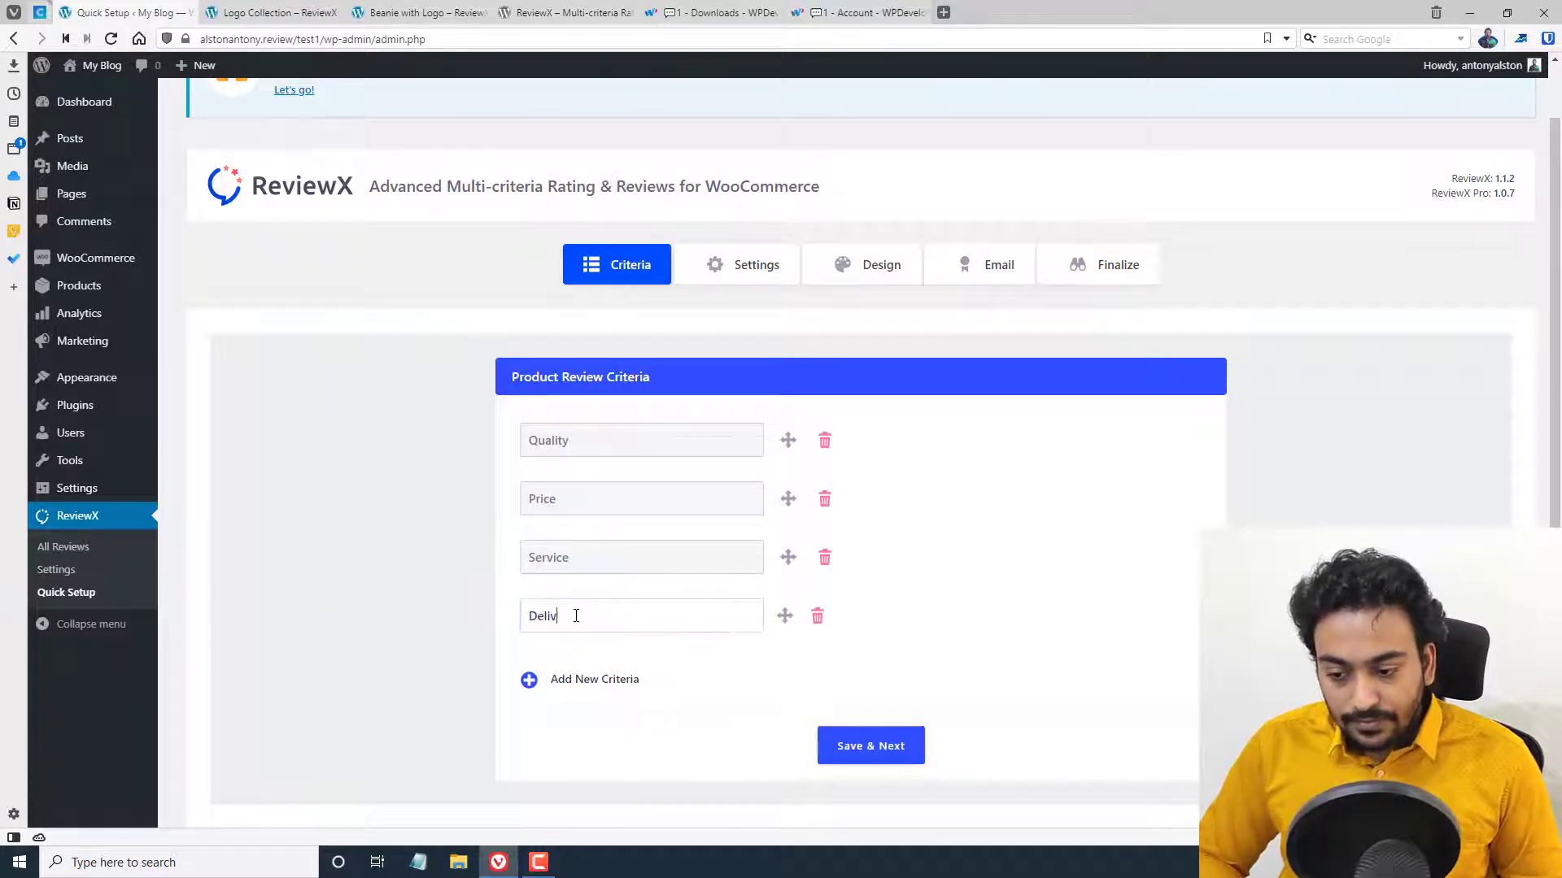
pyautogui.click(383, 550)
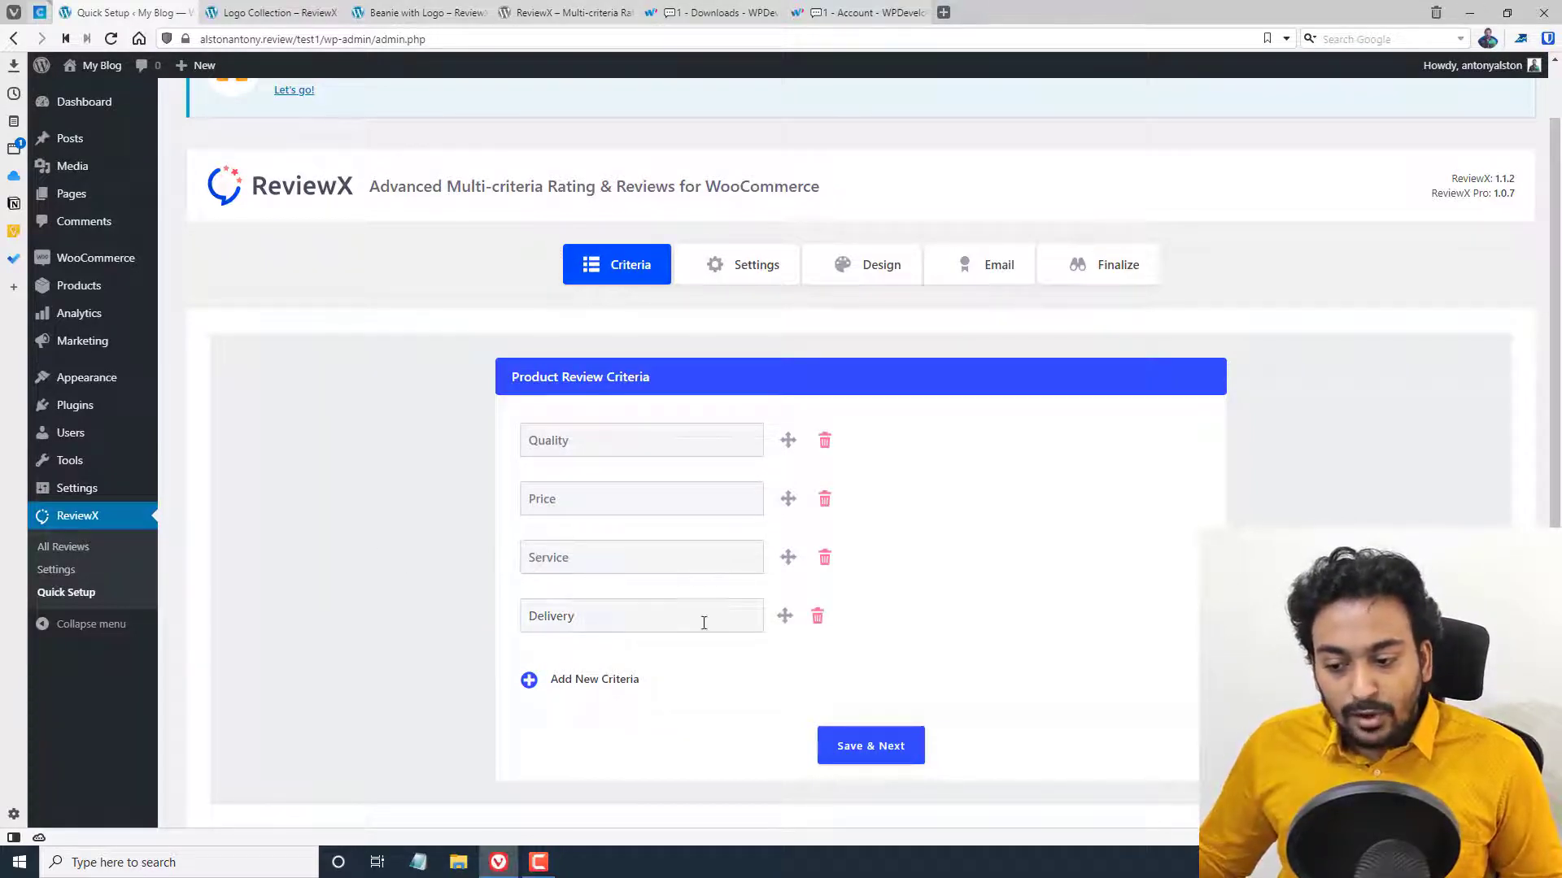
pyautogui.moveTo(779, 583); pyautogui.dragTo(781, 512)
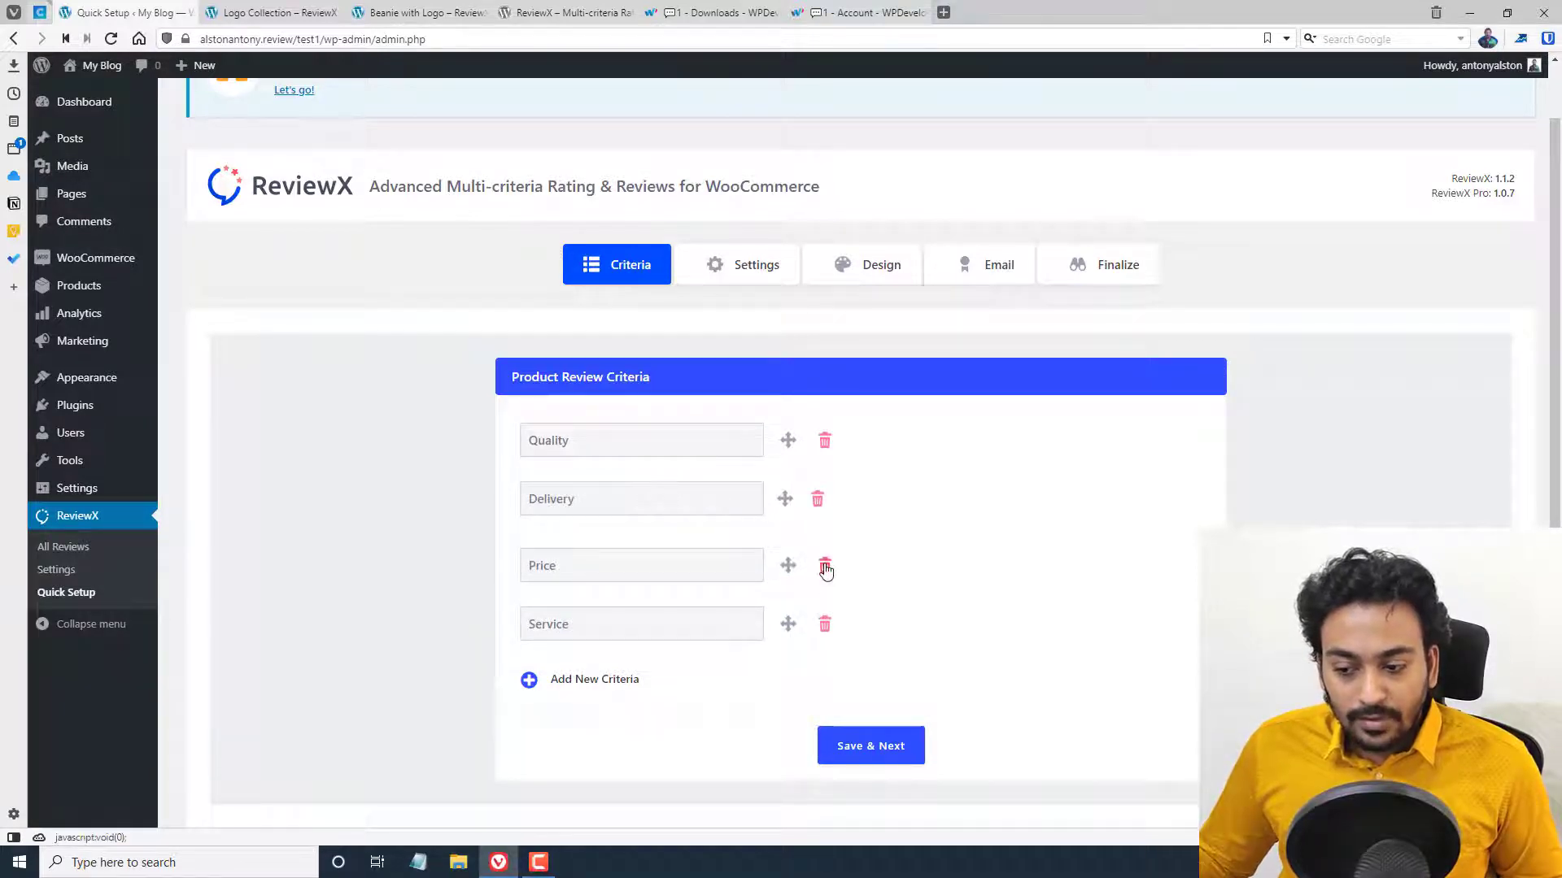
# Delete the Service criterion, compare the list with the Logo Collection review form, and save the criteria
pyautogui.click(824, 625)
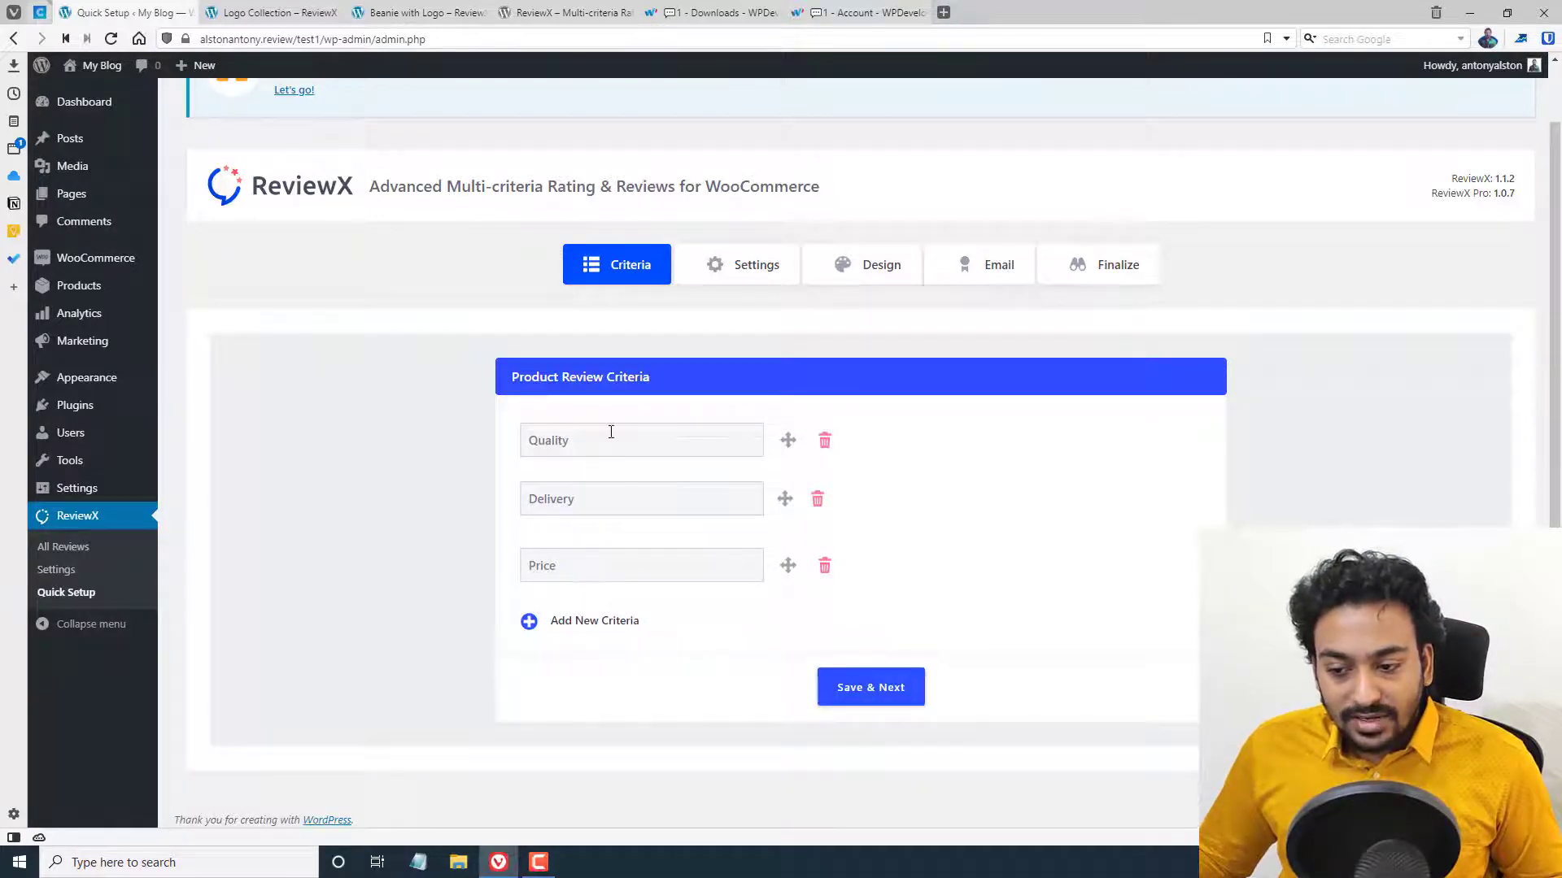
pyautogui.click(279, 11)
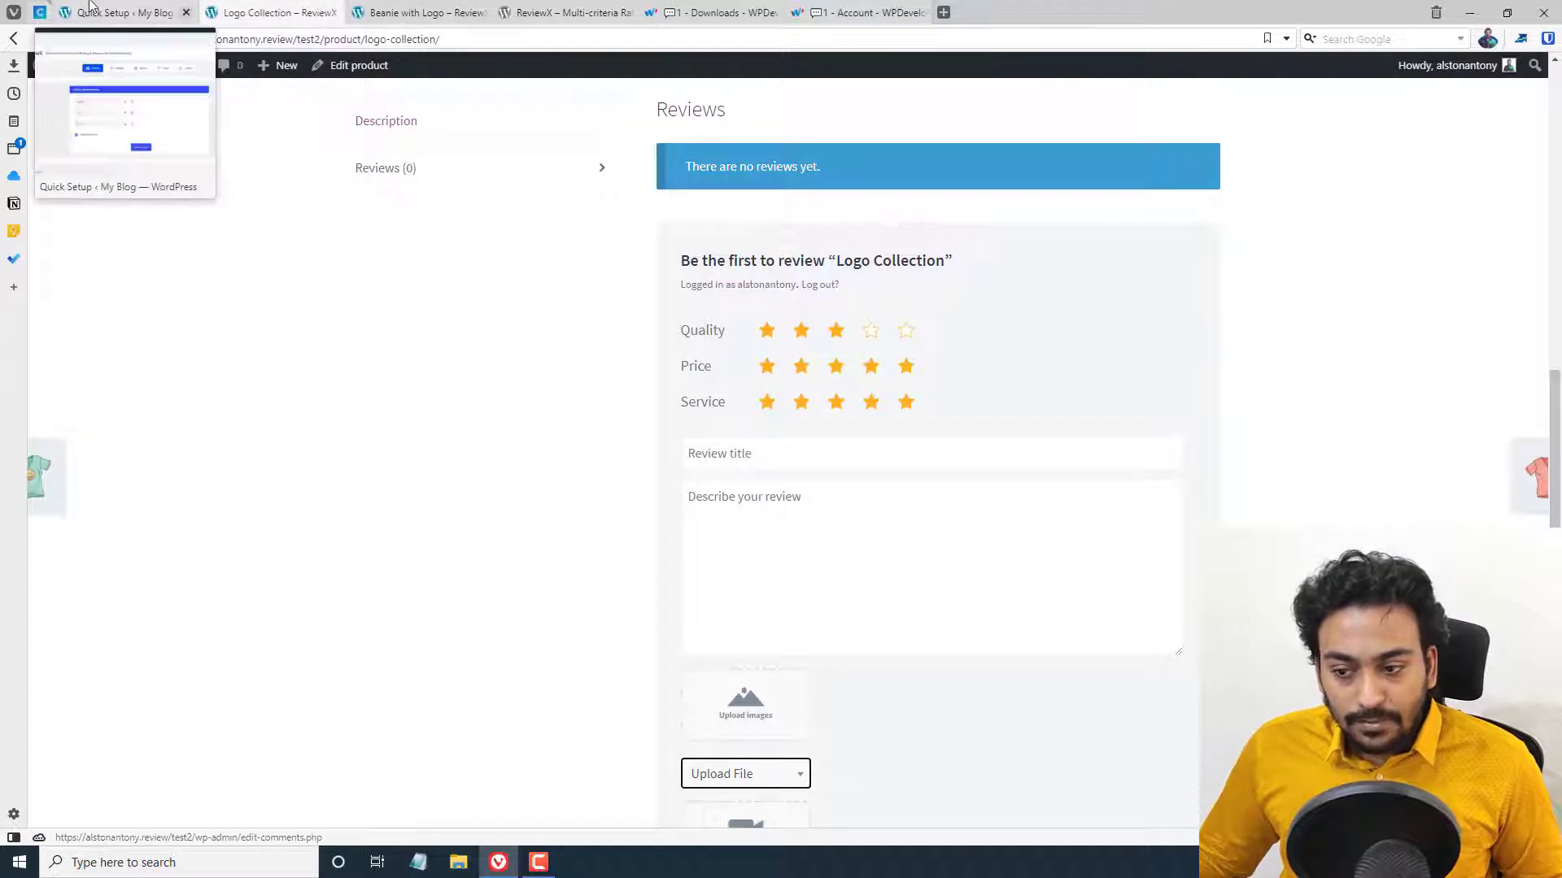
pyautogui.click(123, 12)
pyautogui.click(859, 699)
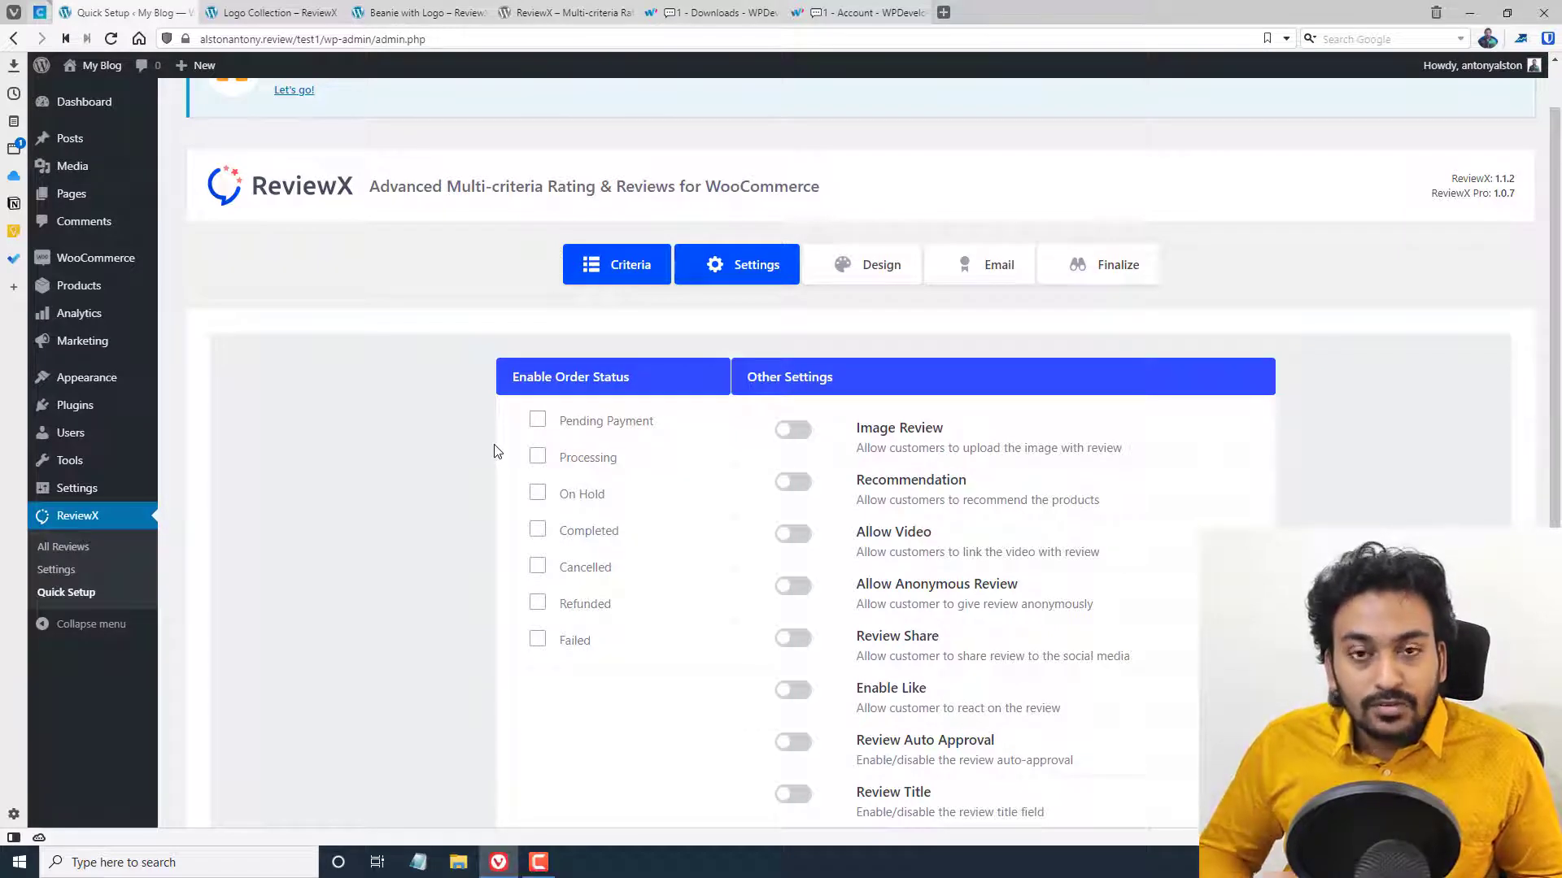
# Enable reviews for the Completed order status and turn on Image Review and Recommendation
pyautogui.scroll(1, 496, 451)
pyautogui.scroll(-1, 496, 452)
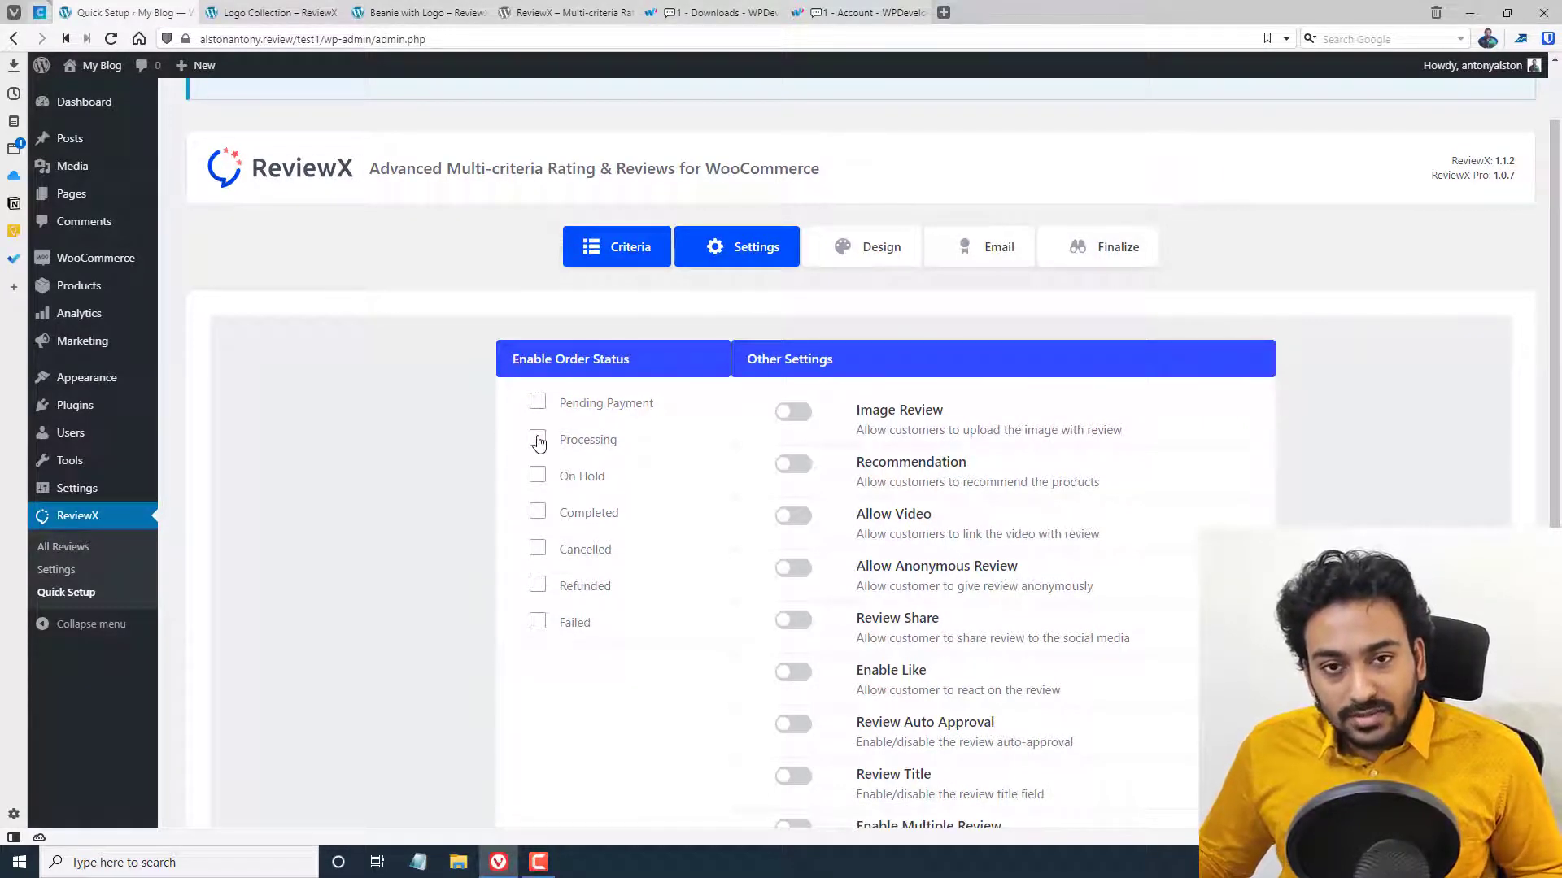
pyautogui.click(539, 514)
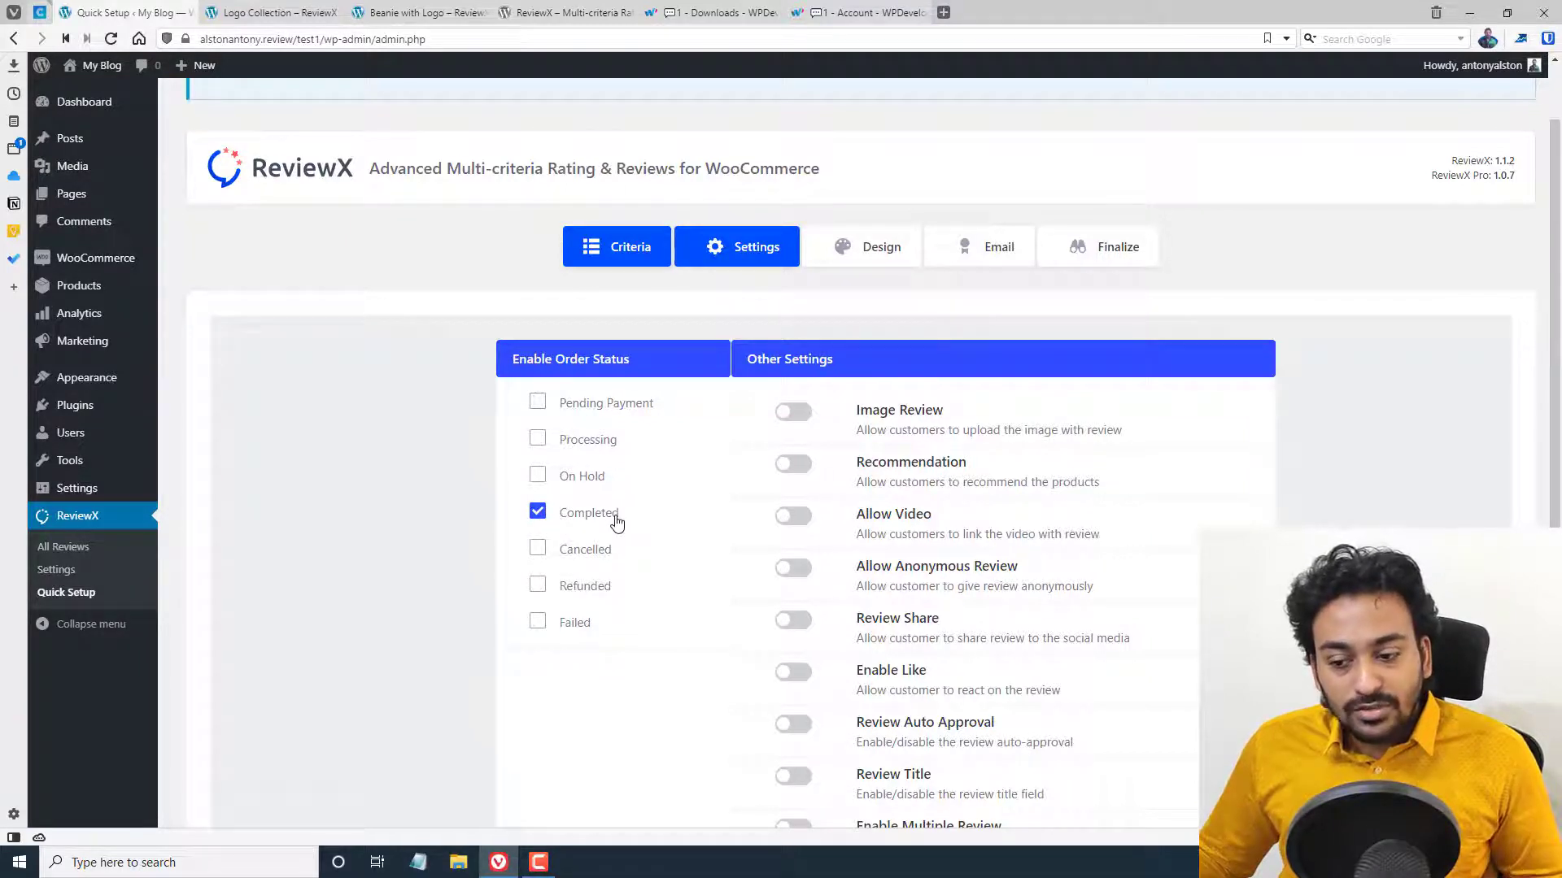
pyautogui.scroll(-2, 616, 521)
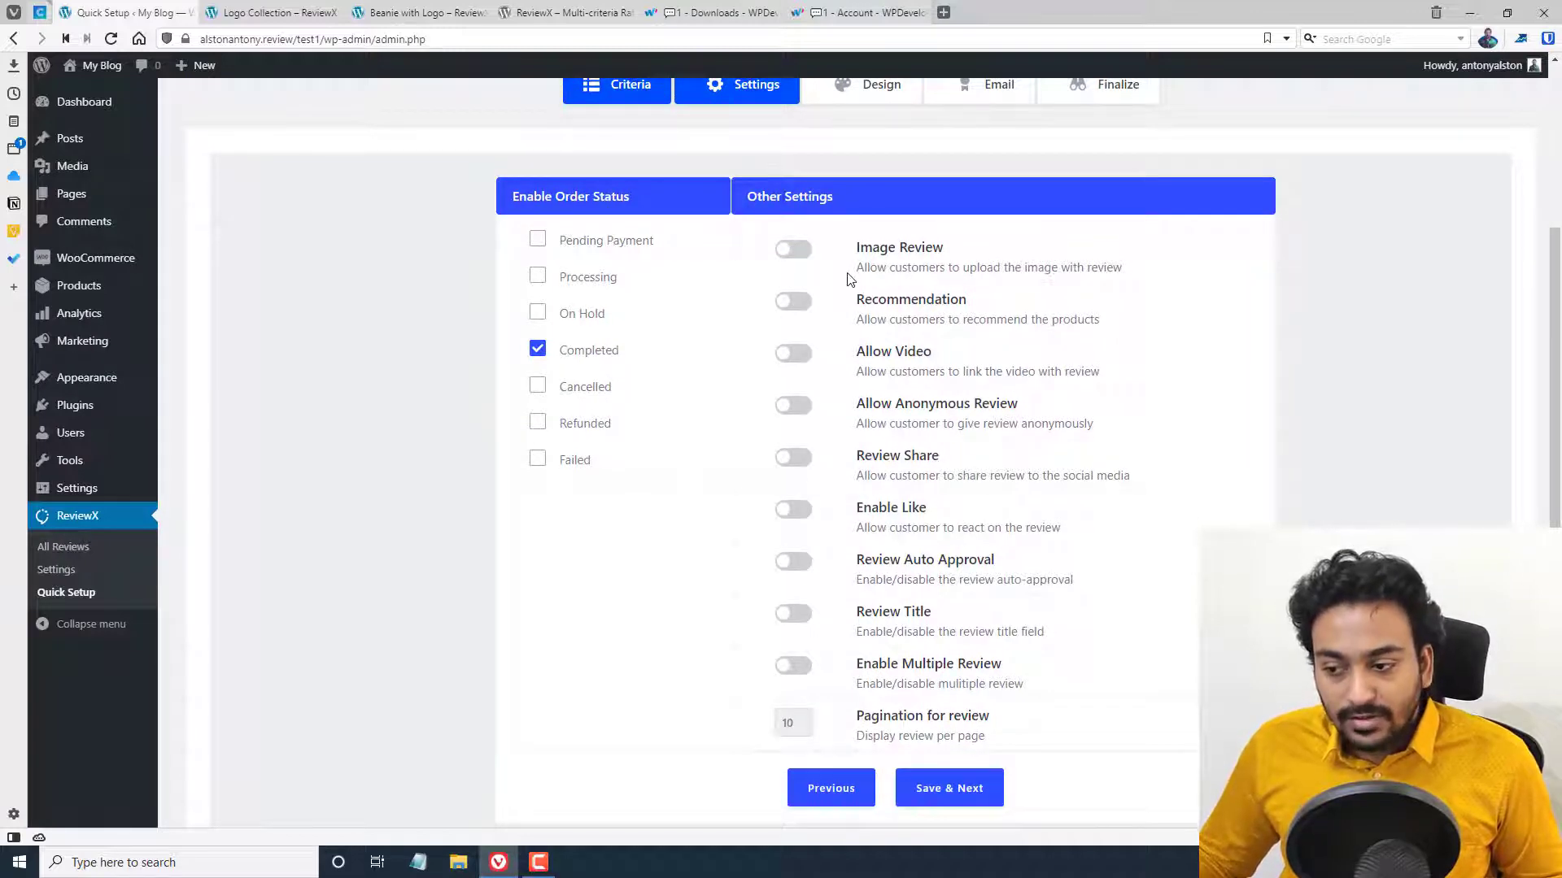
pyautogui.click(804, 256)
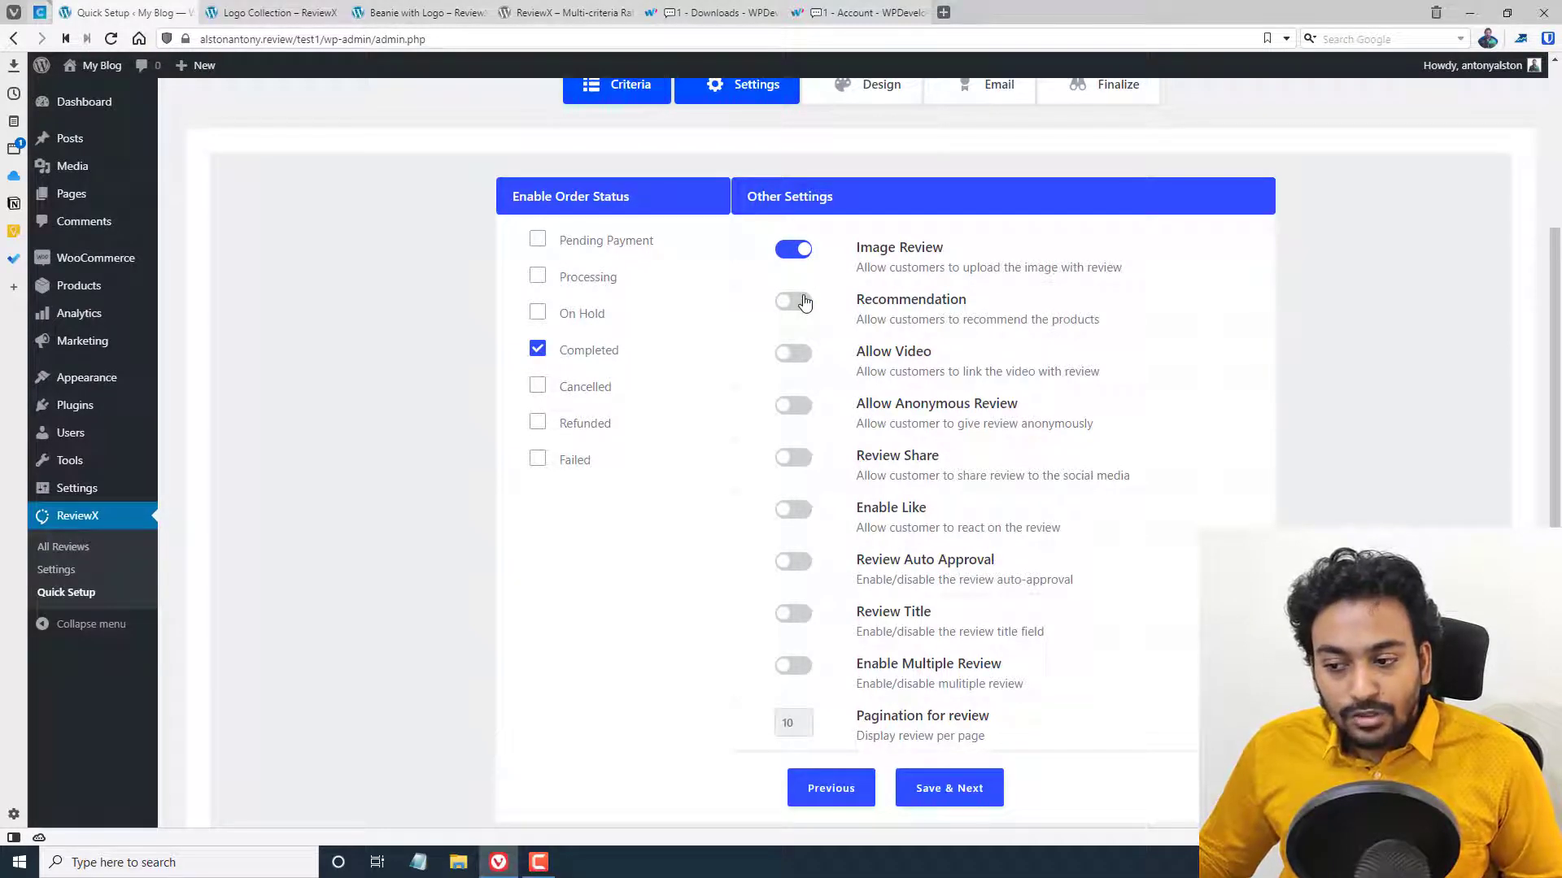
pyautogui.click(804, 302)
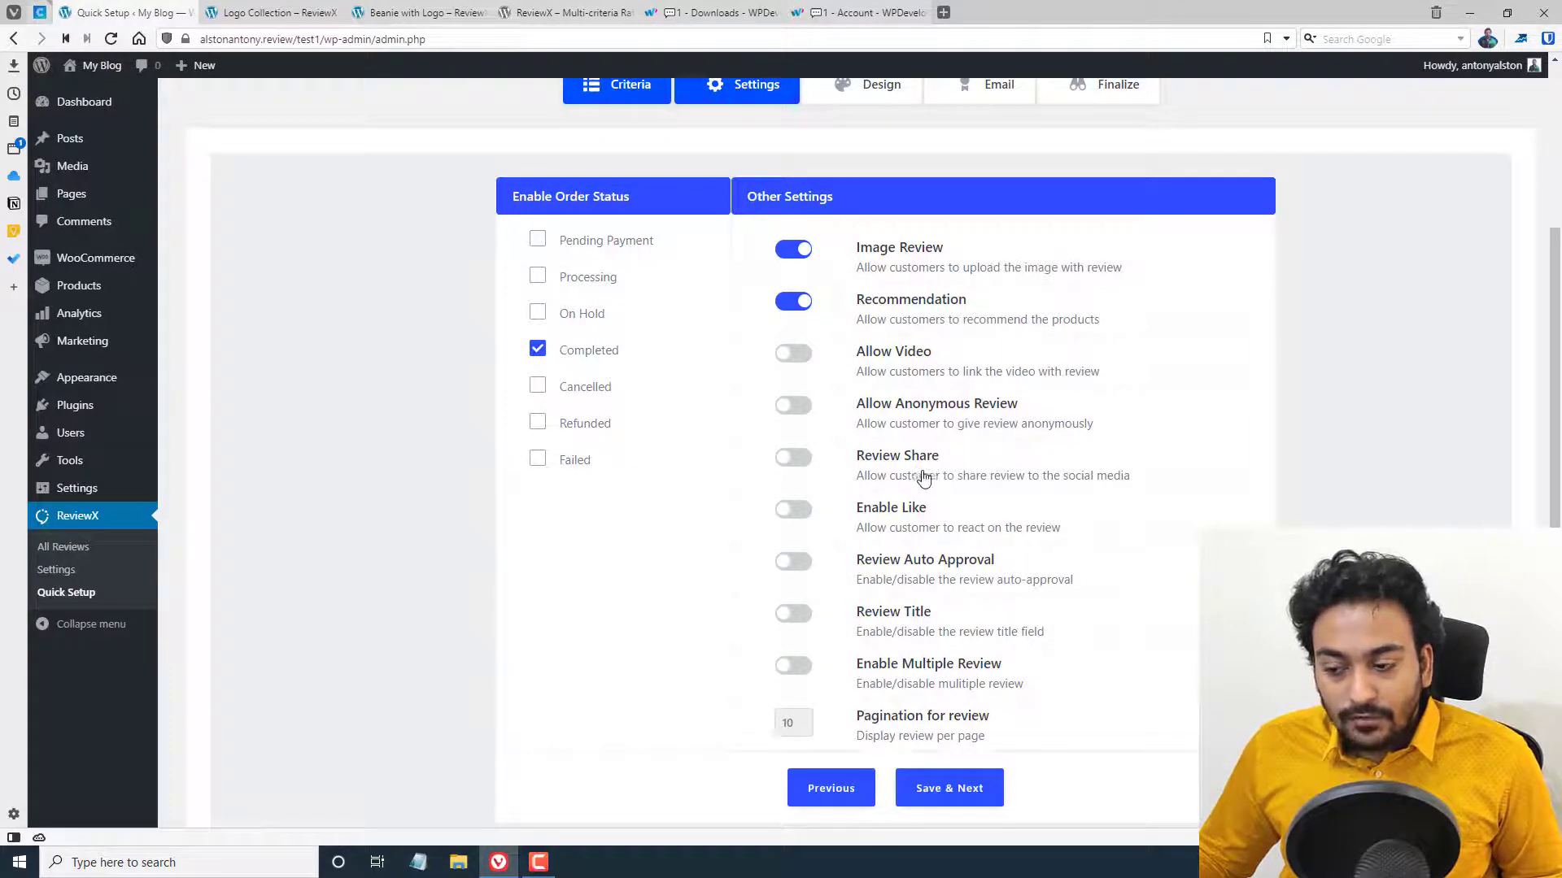
# Turn on video, anonymous review, review share, like, auto approval, review title and multiple review in the other settings
pyautogui.scroll(-1, 918, 576)
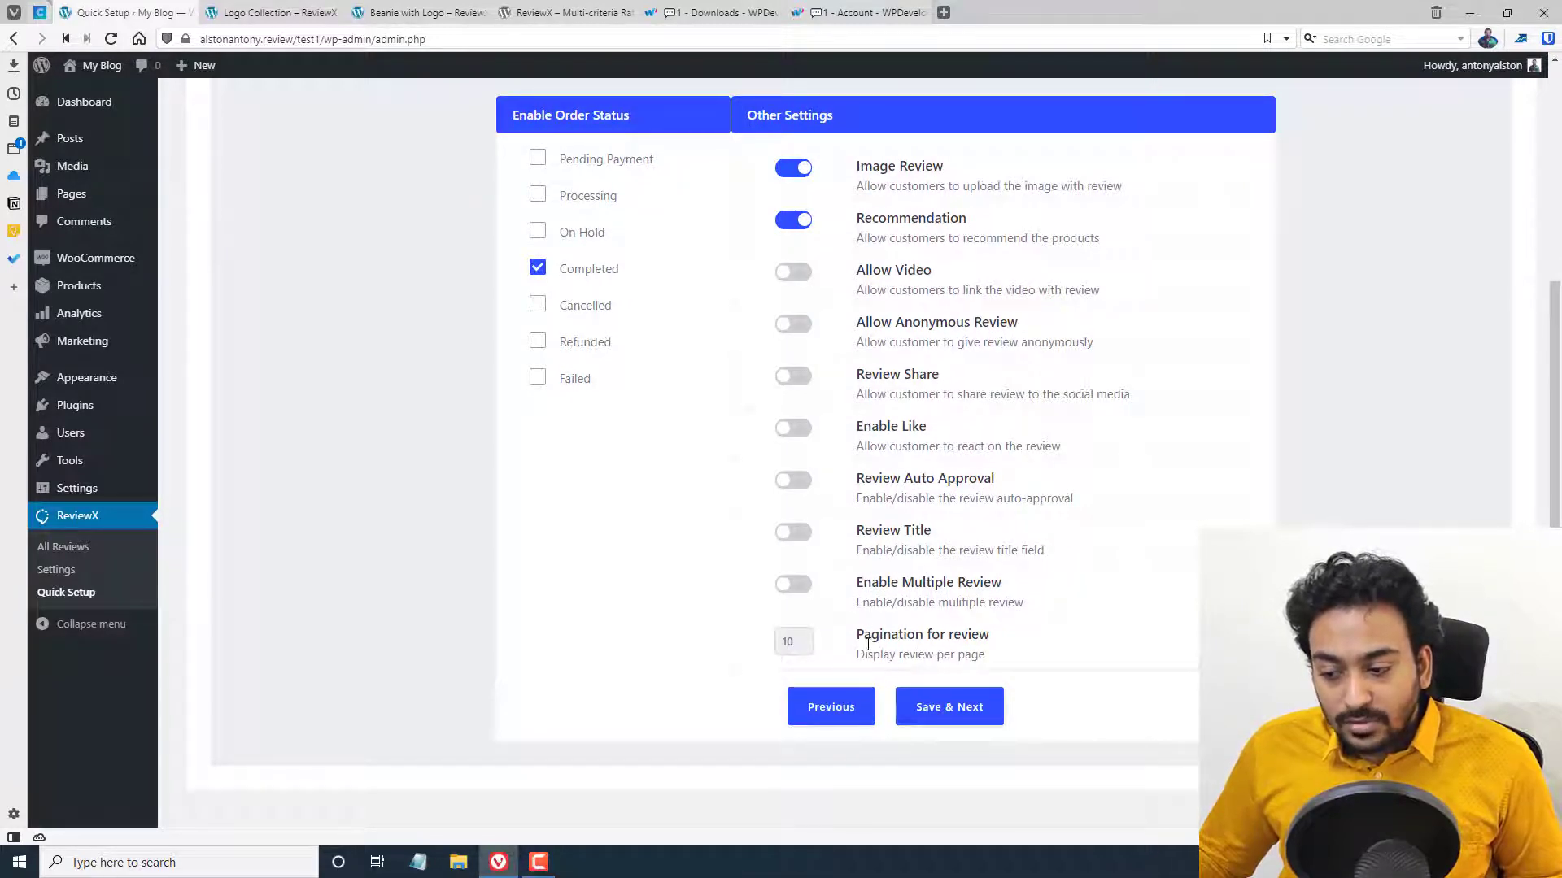
pyautogui.click(785, 643)
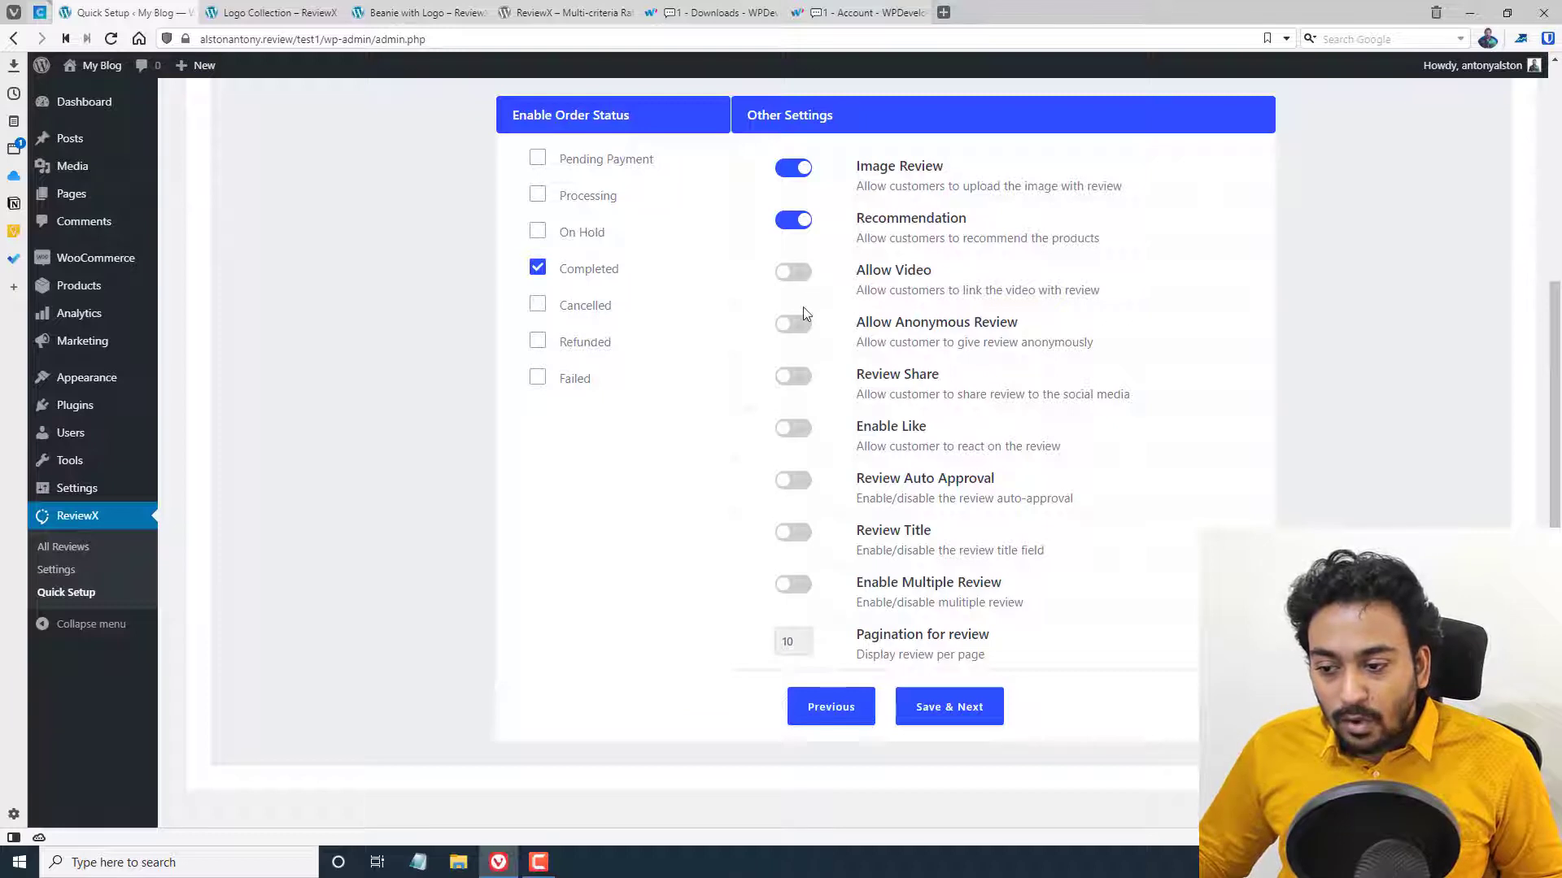
pyautogui.click(797, 278)
pyautogui.click(800, 329)
pyautogui.click(794, 379)
pyautogui.click(795, 429)
pyautogui.click(796, 481)
pyautogui.click(795, 533)
pyautogui.click(796, 585)
# Enable reviews for the Pending Payment, Processing, On Hold and Cancelled order statuses as well
pyautogui.click(538, 158)
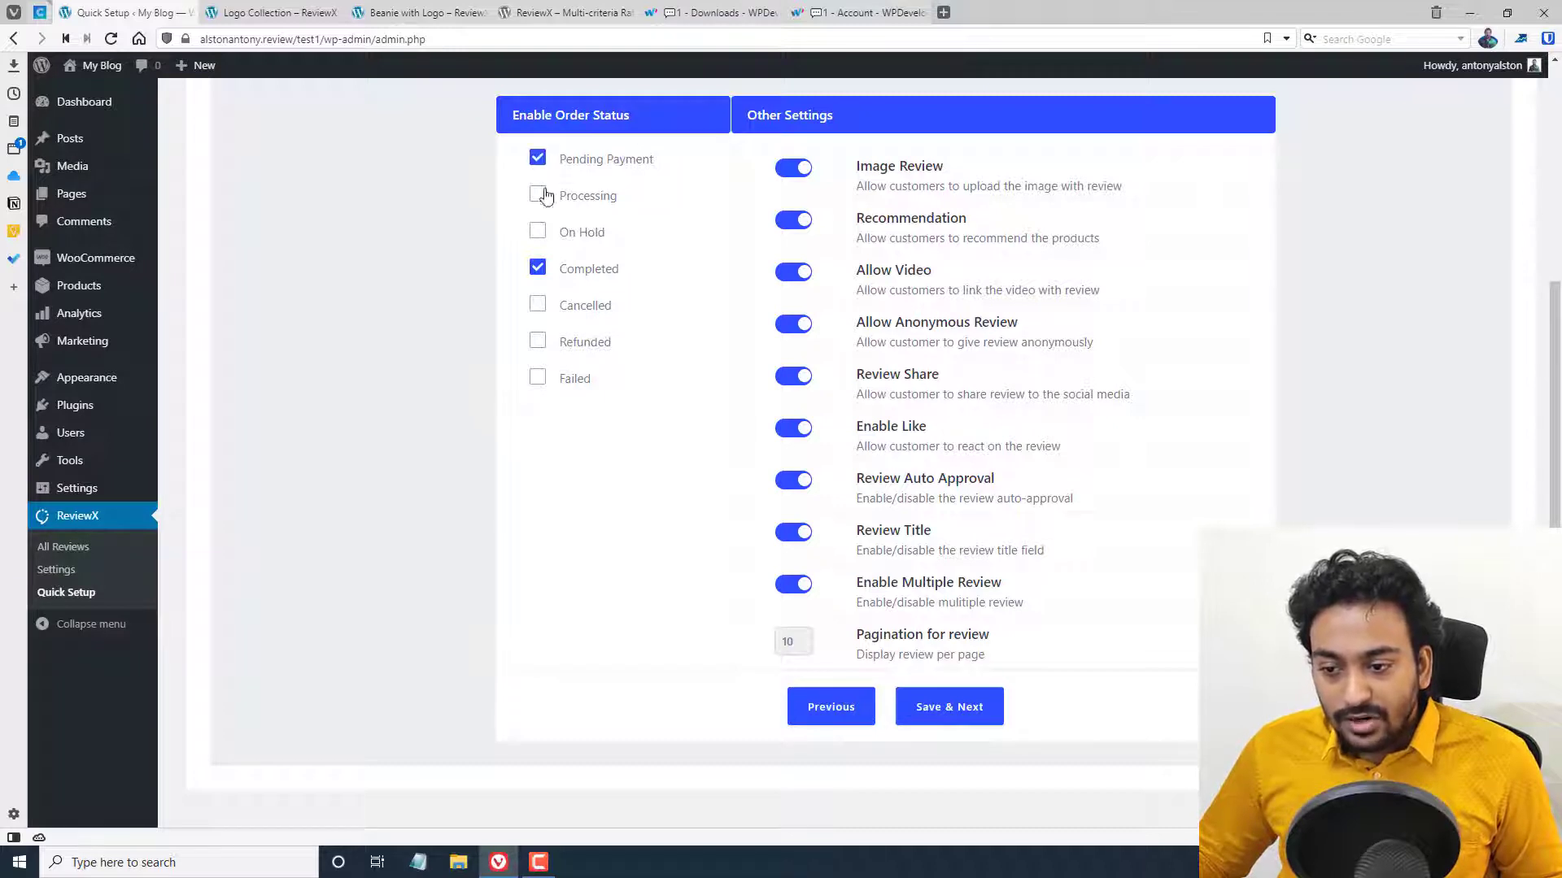
pyautogui.click(537, 195)
pyautogui.click(538, 231)
pyautogui.click(538, 305)
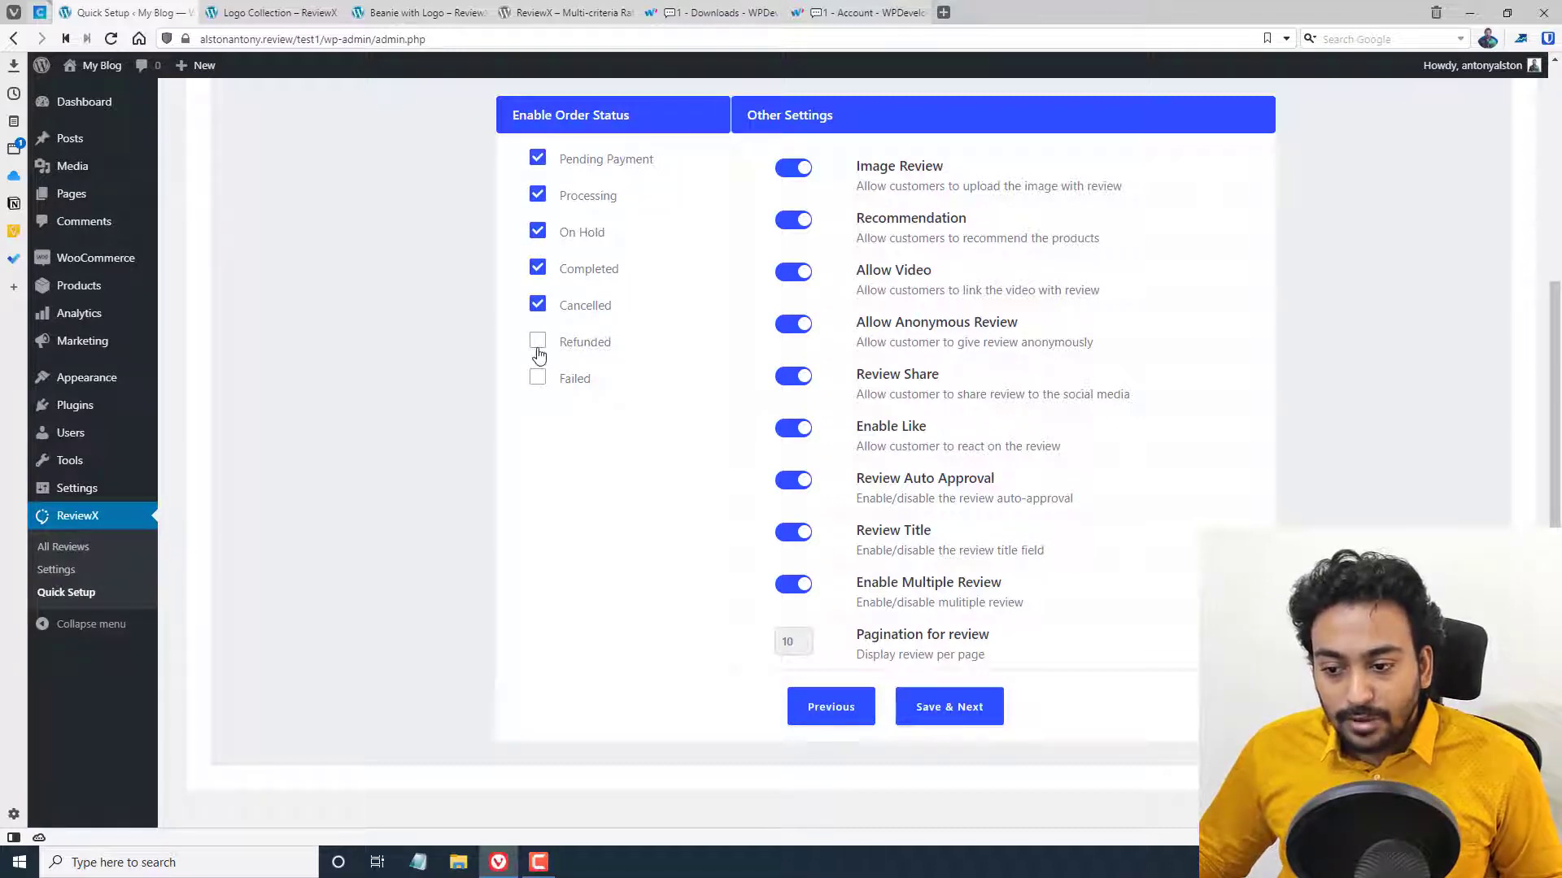
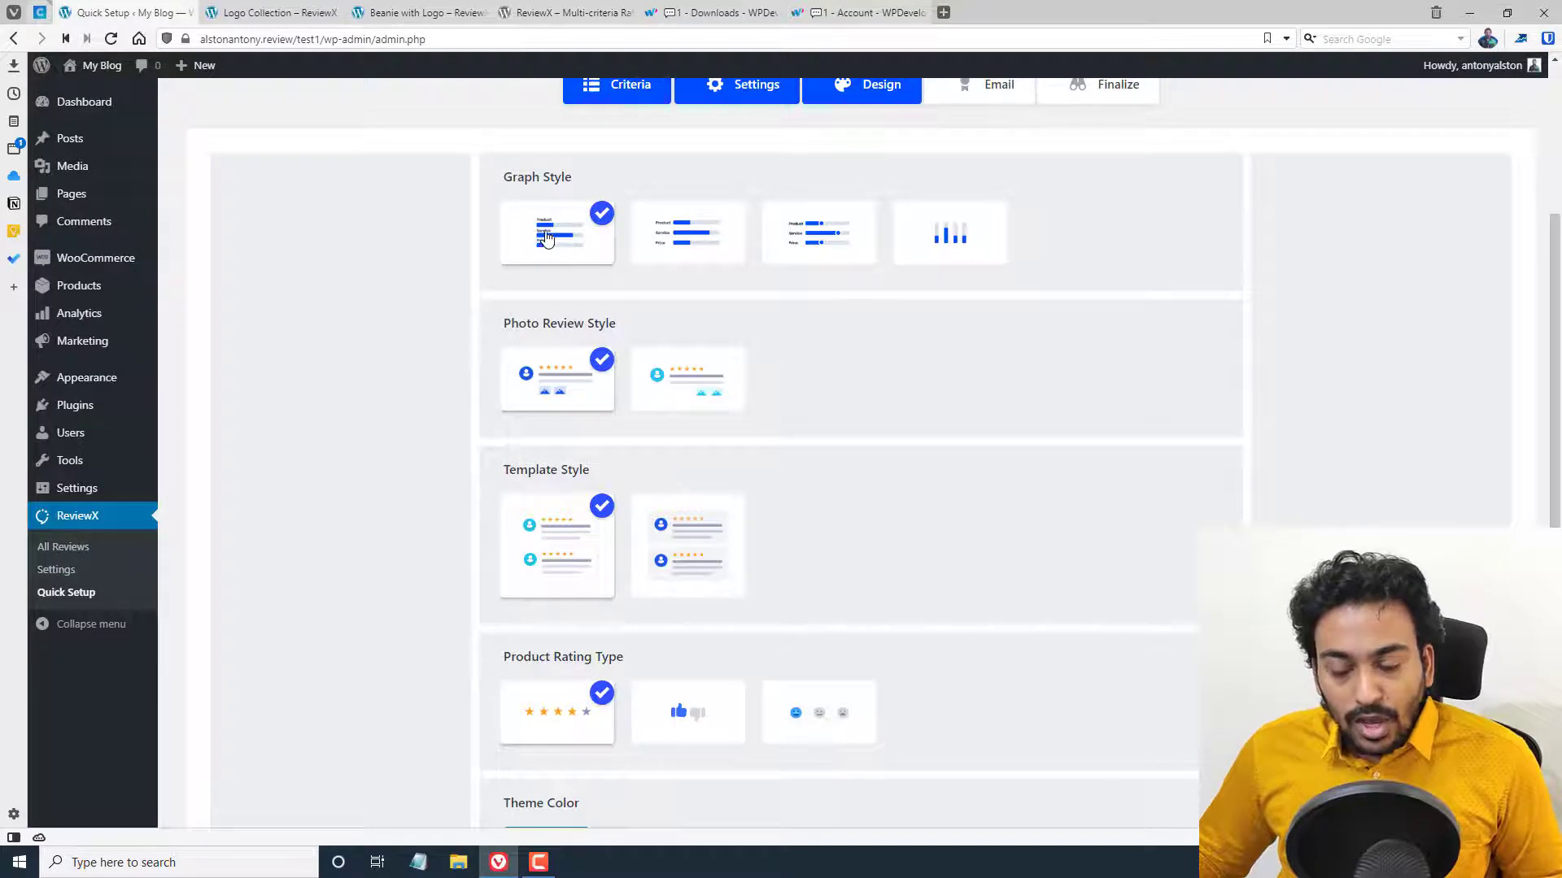
# Examine the rating display on the Logo Collection page and the criteria graph on the Beanie with Logo page
pyautogui.click(280, 12)
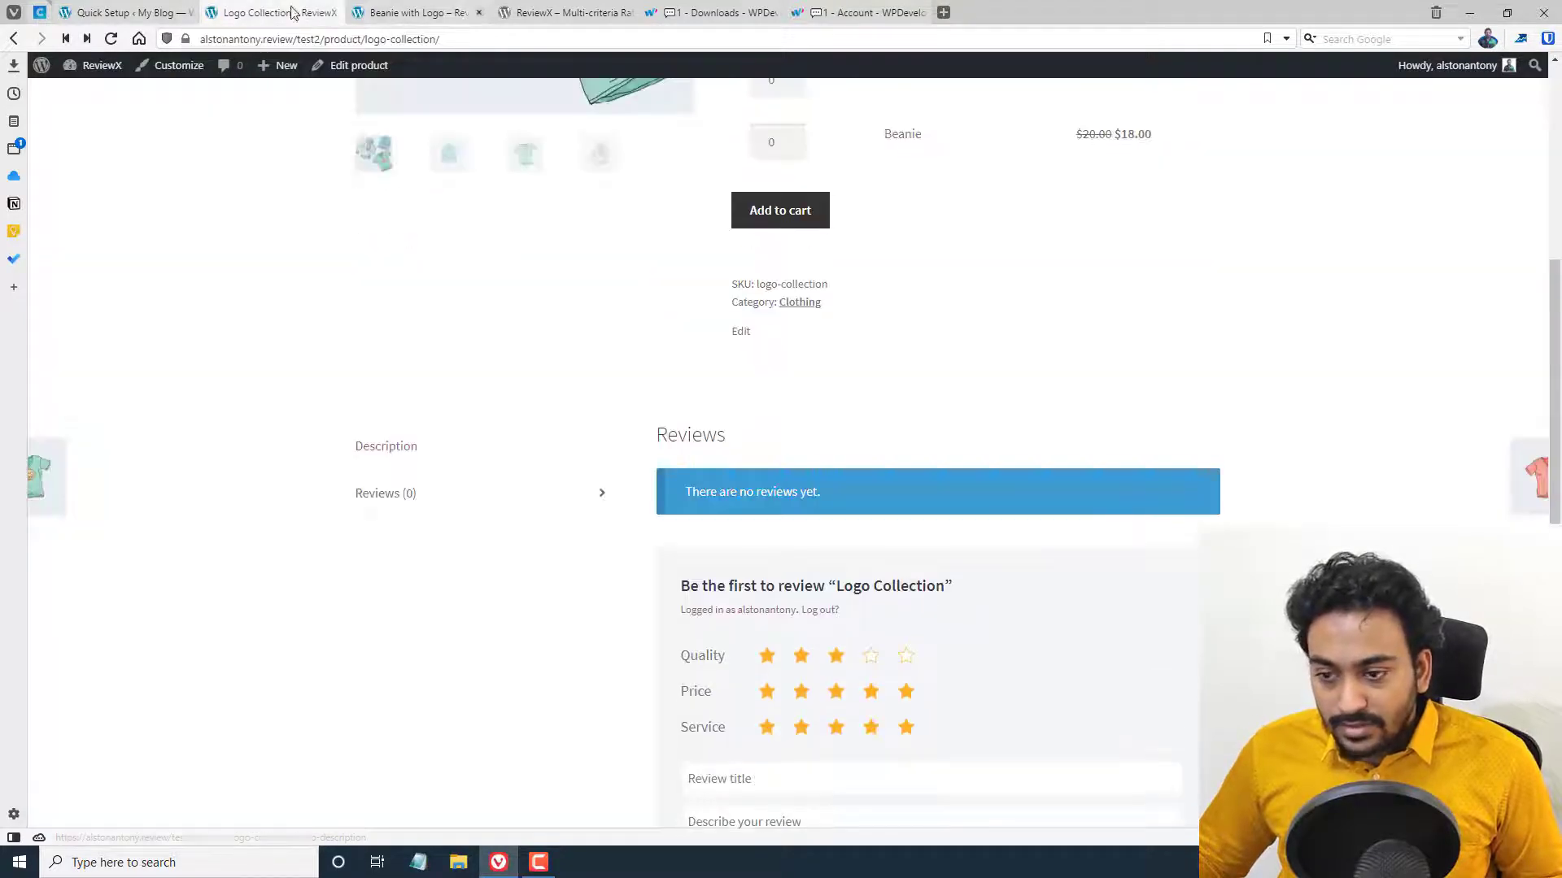
pyautogui.scroll(-10, 418, 168)
pyautogui.scroll(10, 418, 167)
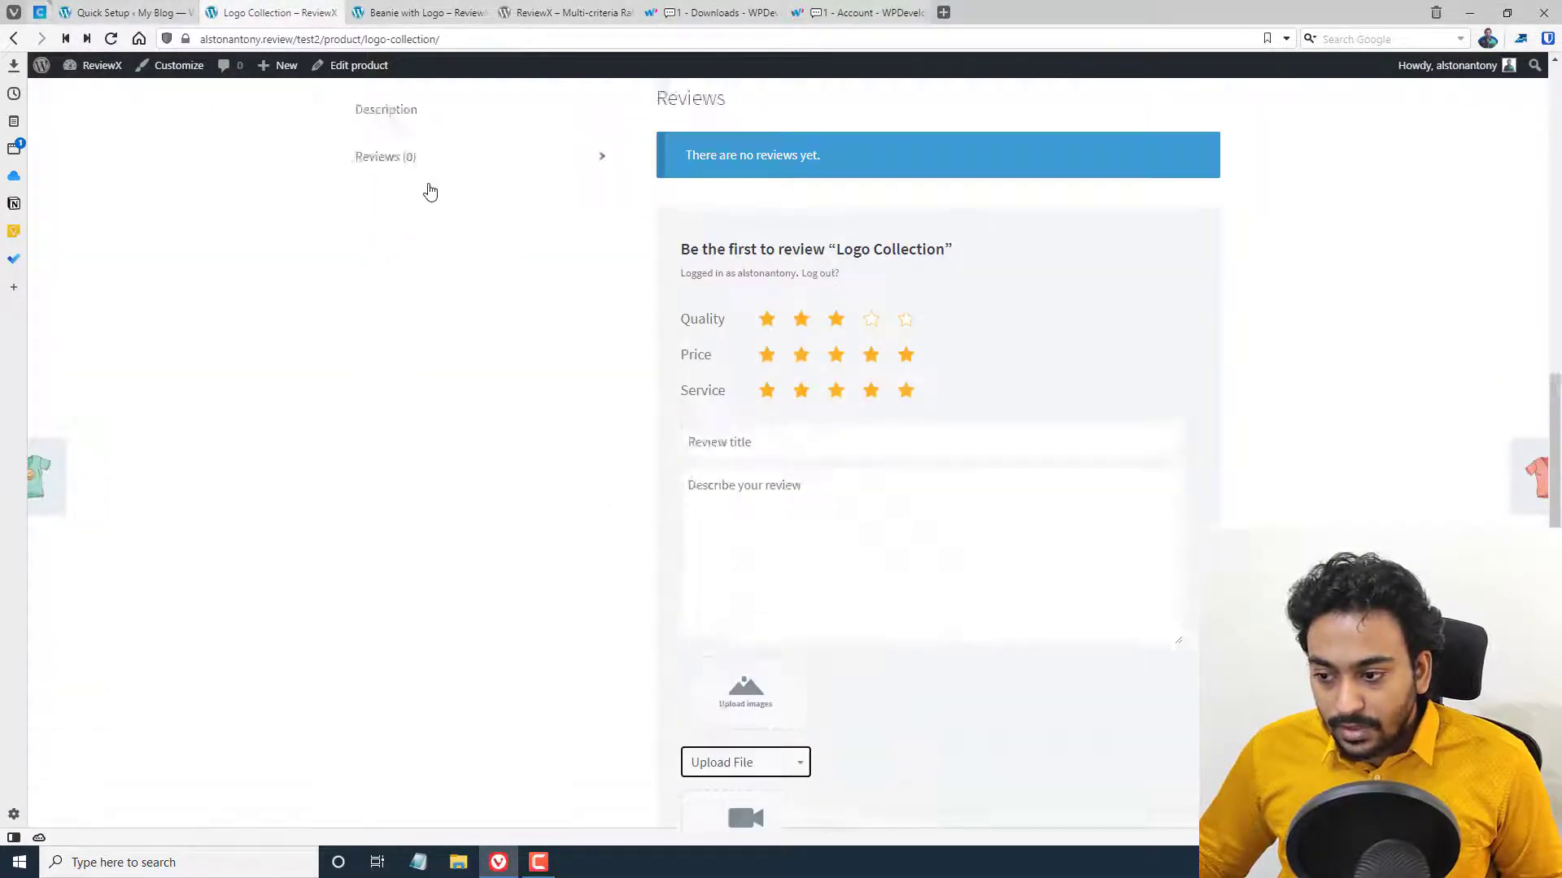
pyautogui.click(423, 12)
pyautogui.scroll(15, 699, 342)
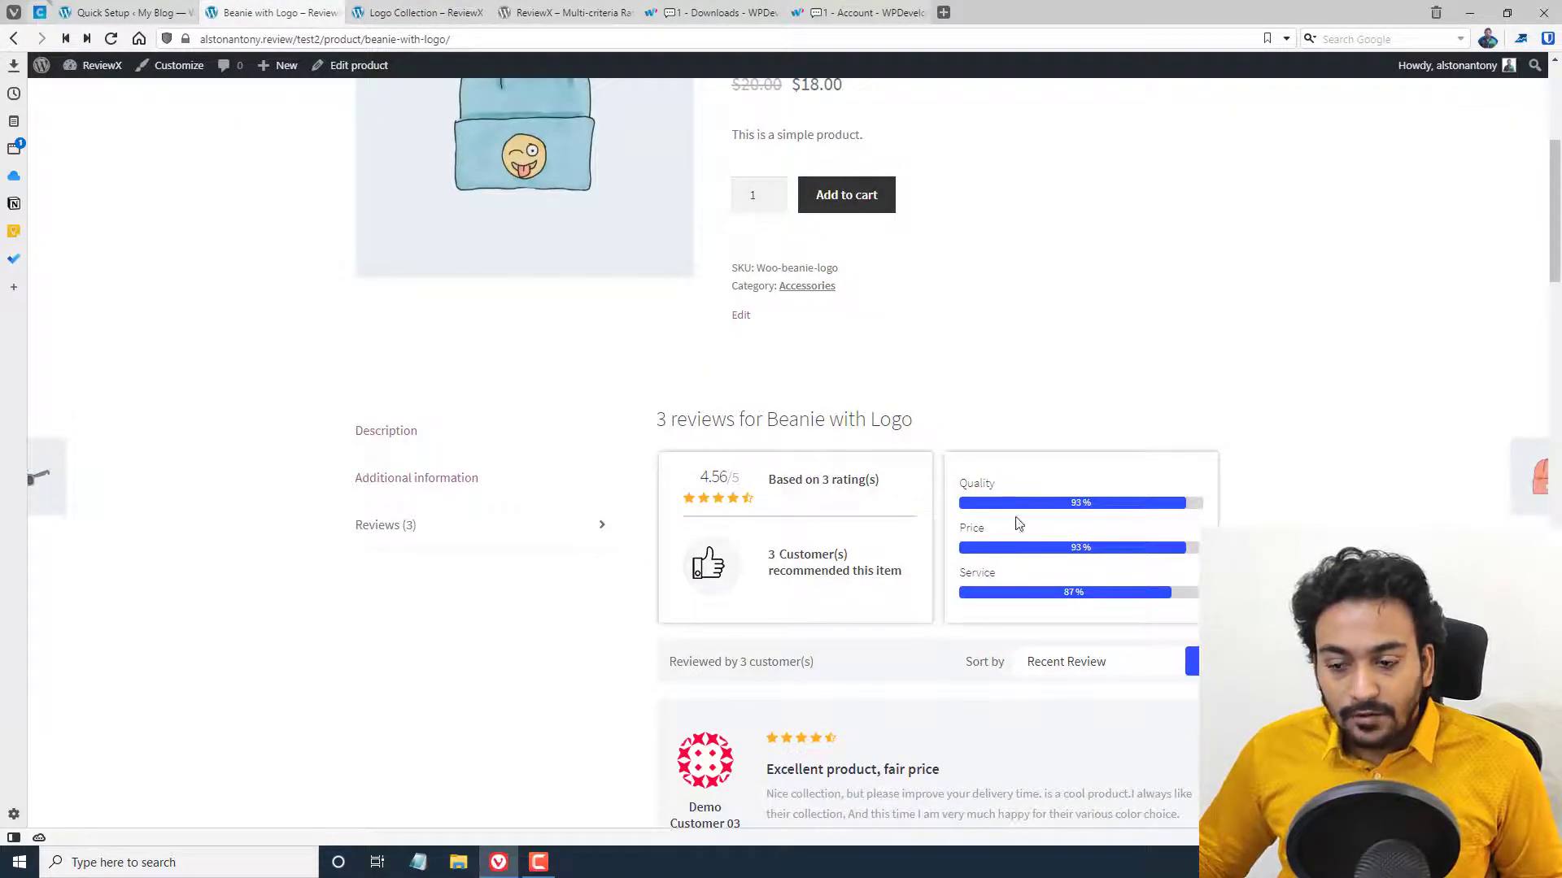
# Choose the third graph style in the Quick Setup design settings
pyautogui.click(175, 12)
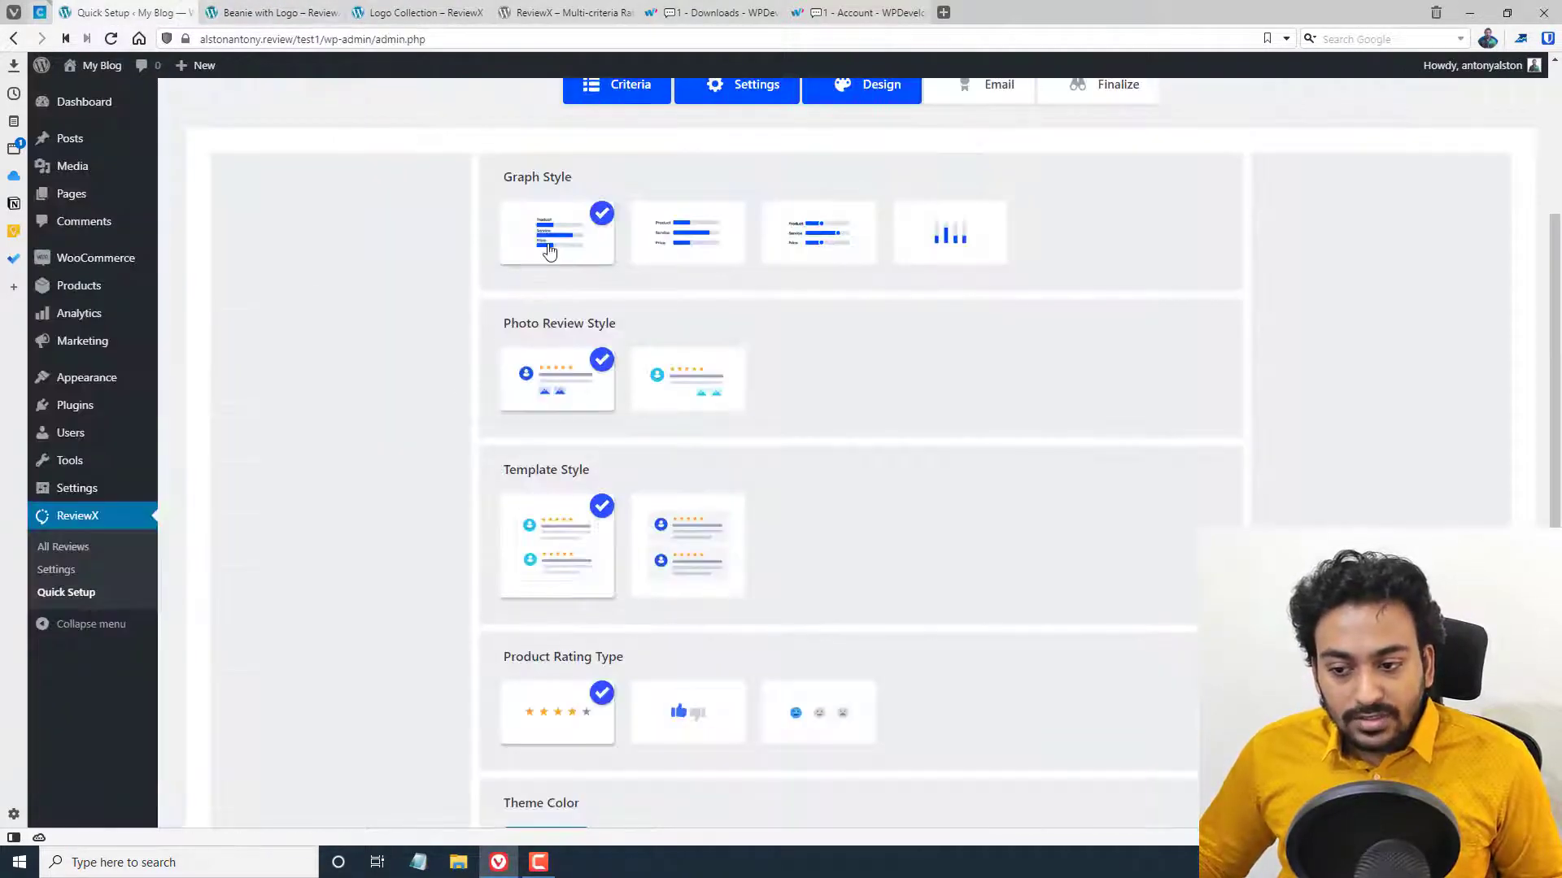
pyautogui.click(669, 254)
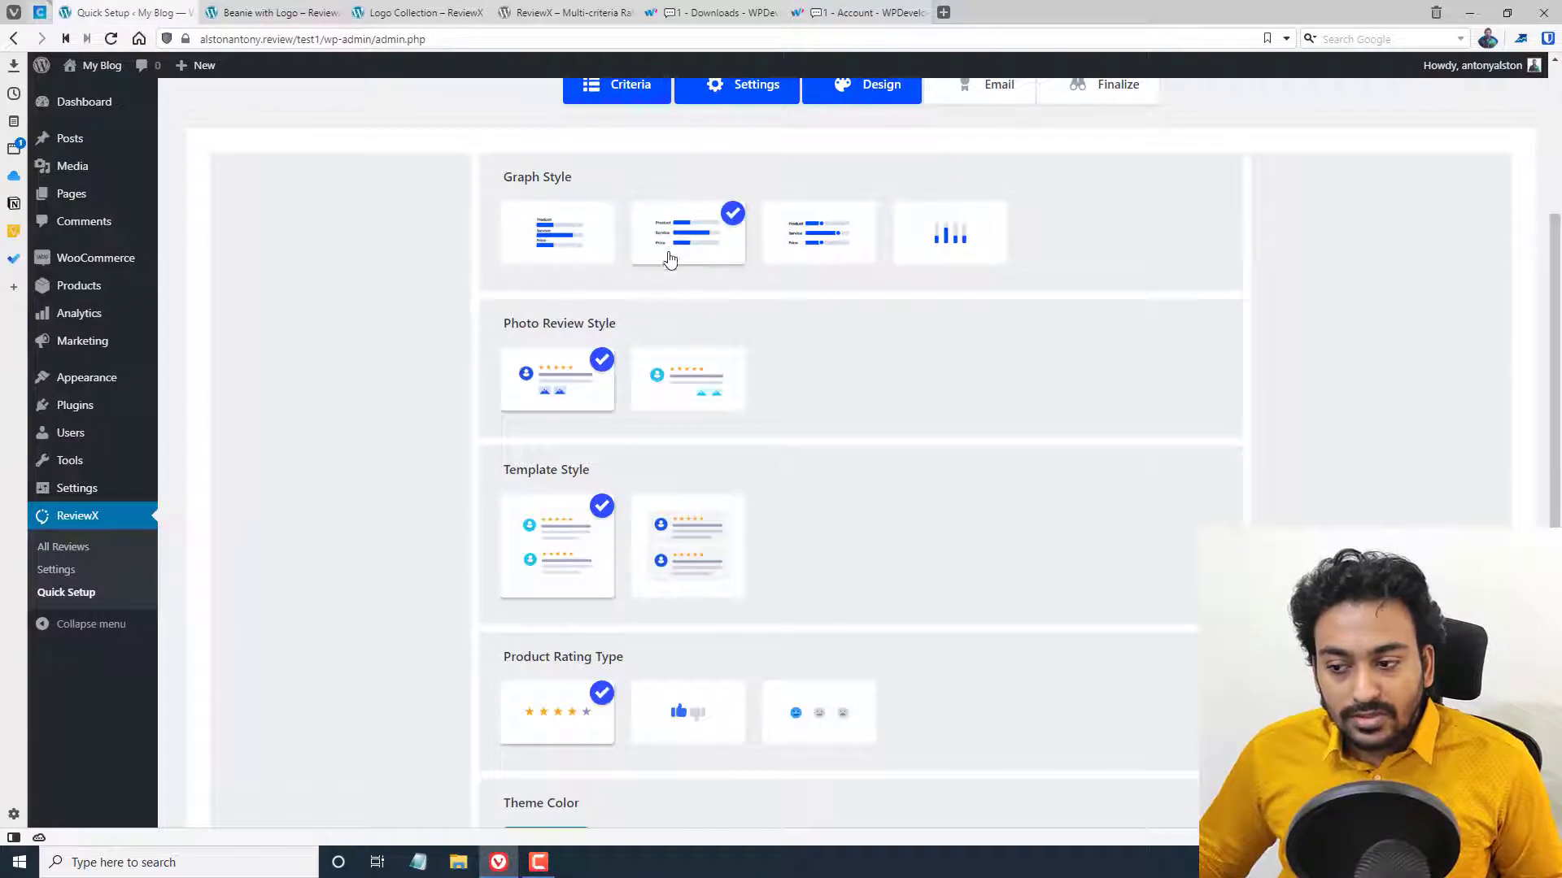
pyautogui.click(830, 236)
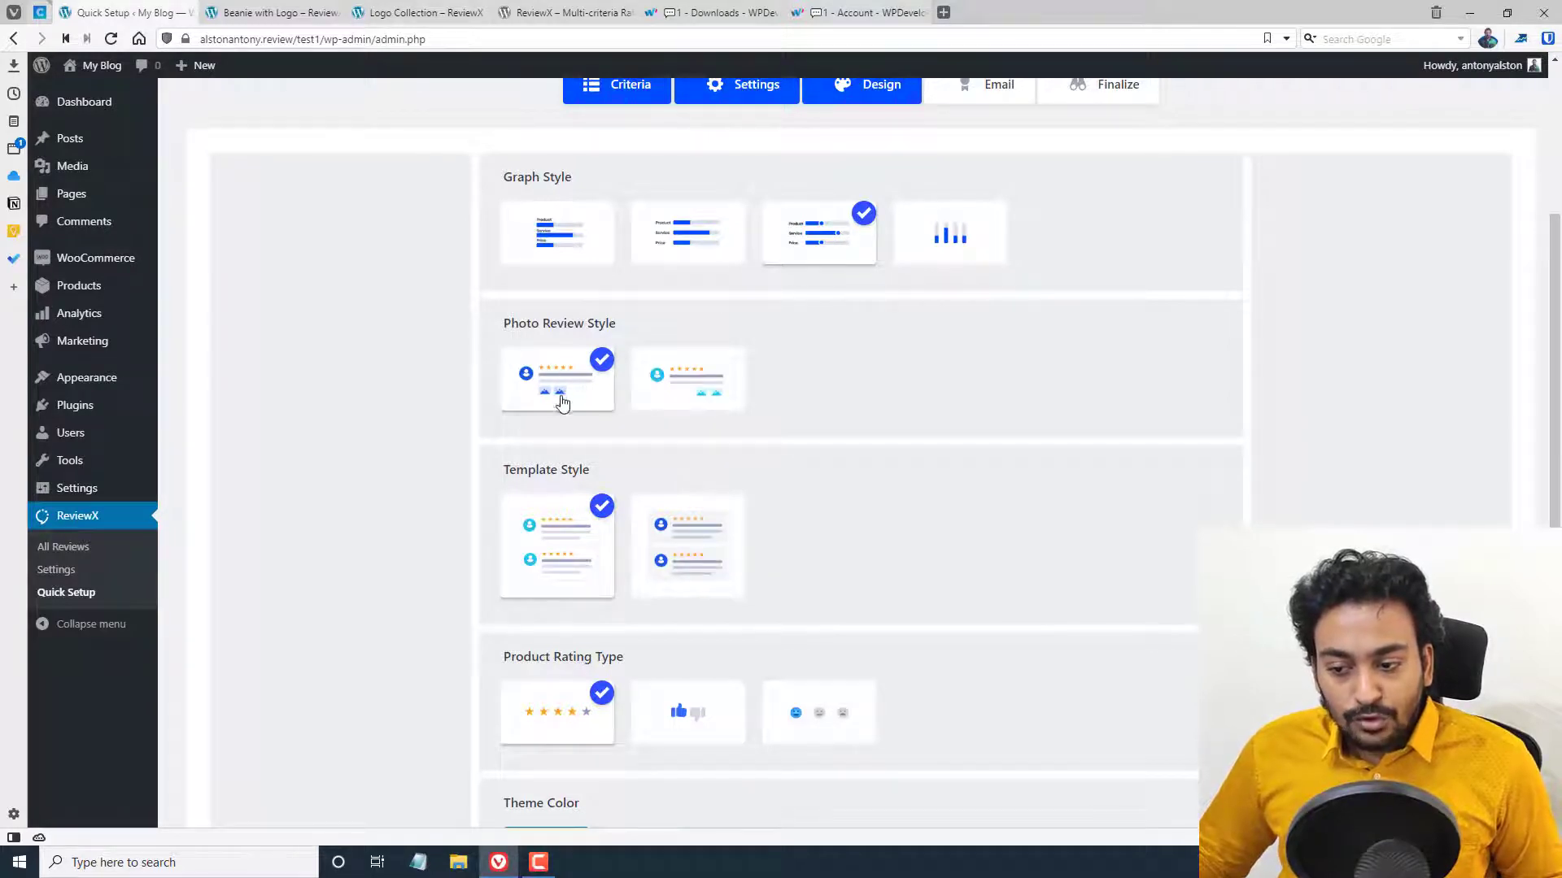
# Try the second photo review style and the second template style, returning each to its first option
pyautogui.click(708, 413)
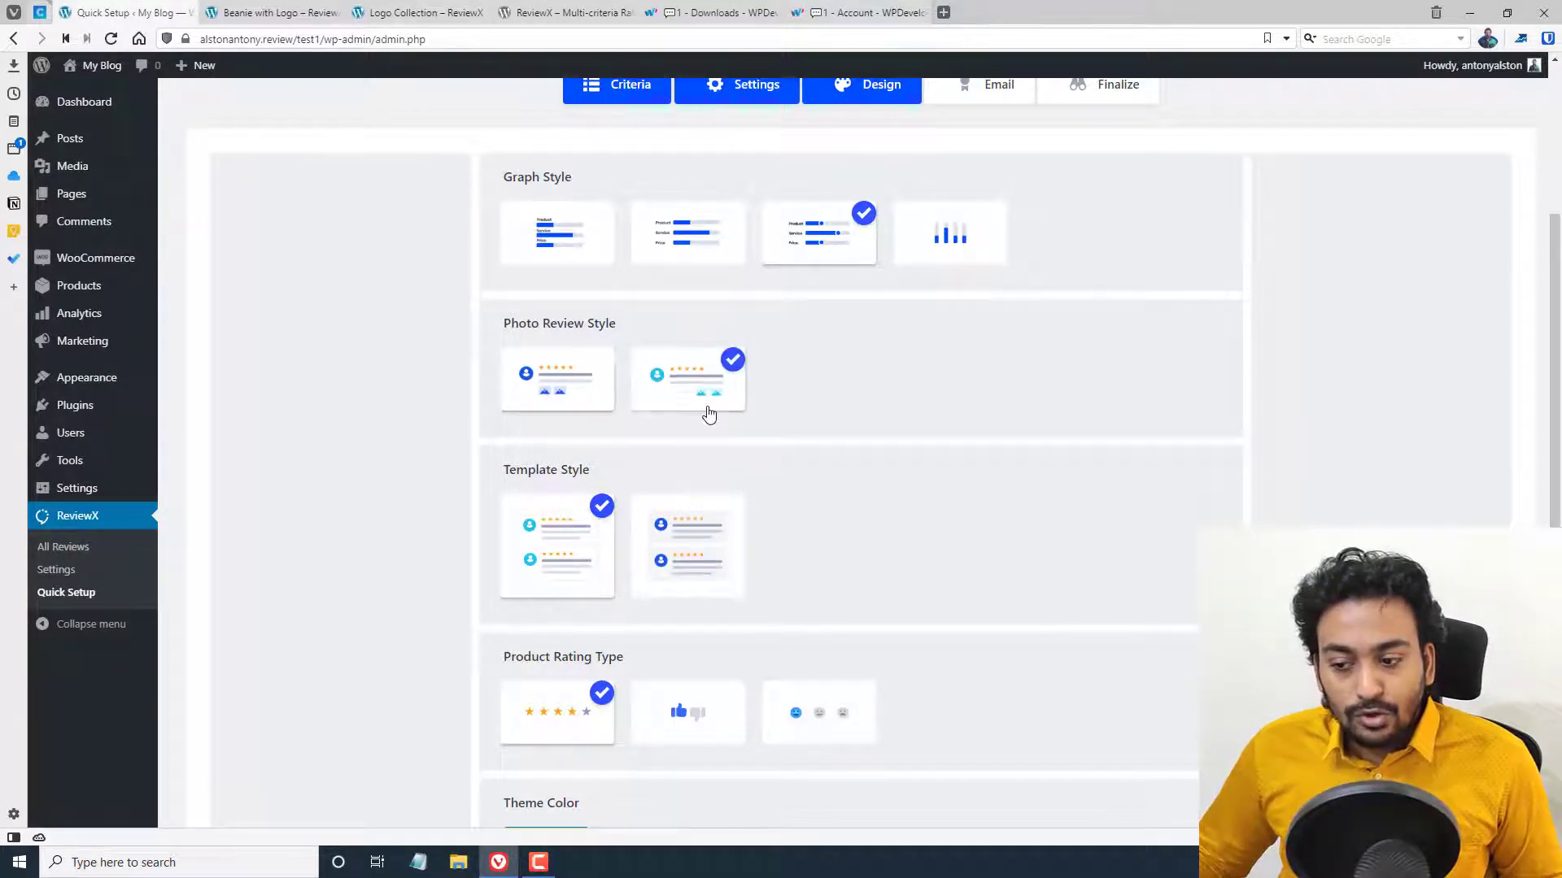
pyautogui.click(579, 409)
pyautogui.scroll(-3, 561, 399)
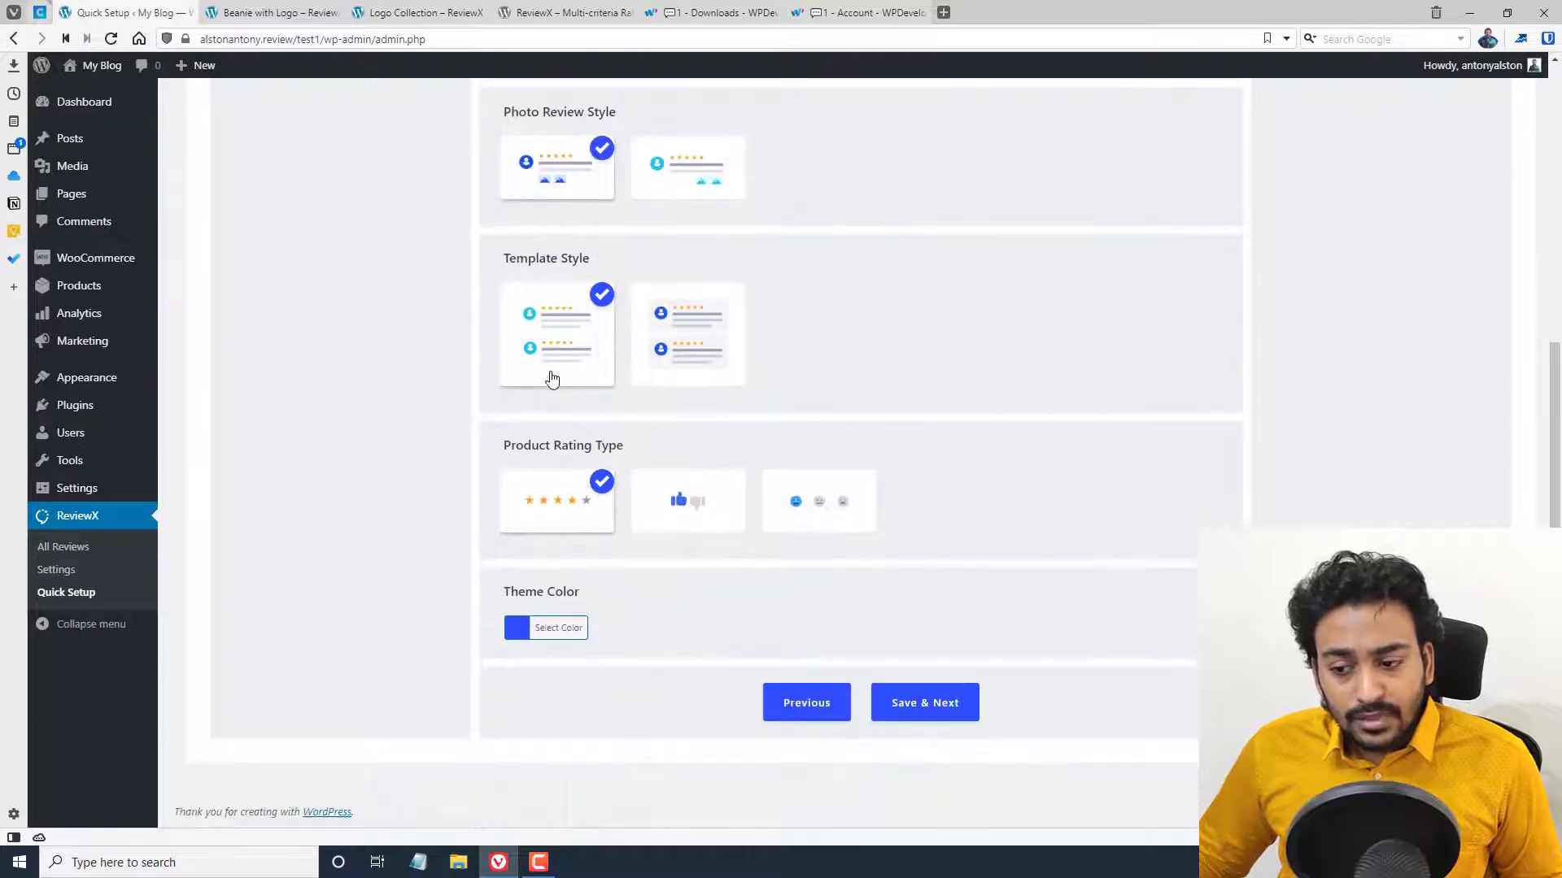
pyautogui.click(714, 366)
pyautogui.click(553, 354)
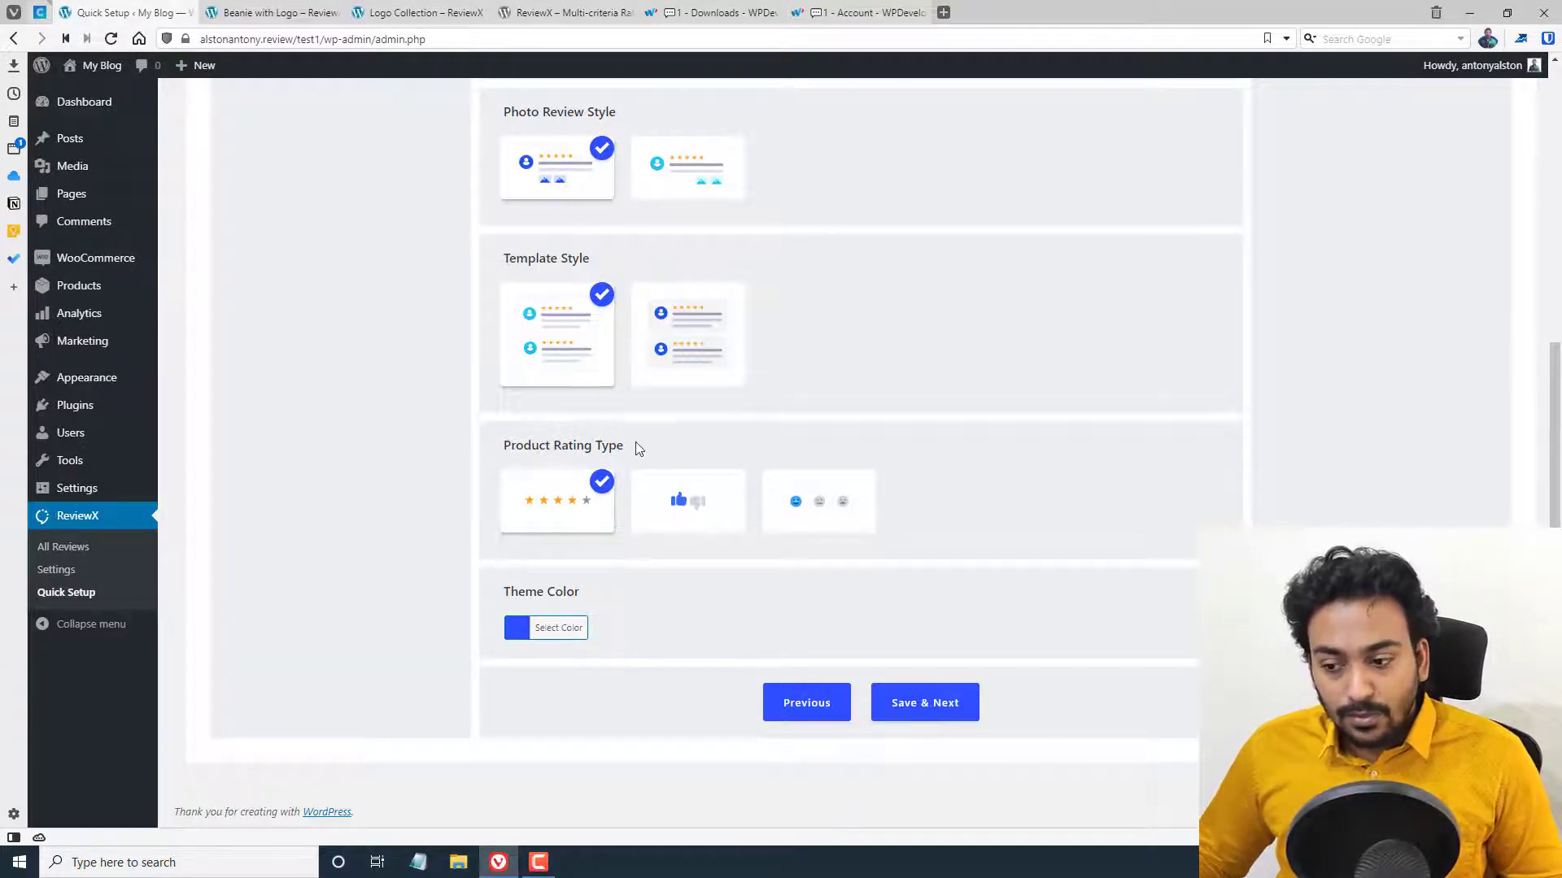
# Try the thumbs and smiley product rating types, then switch back to stars
pyautogui.click(676, 497)
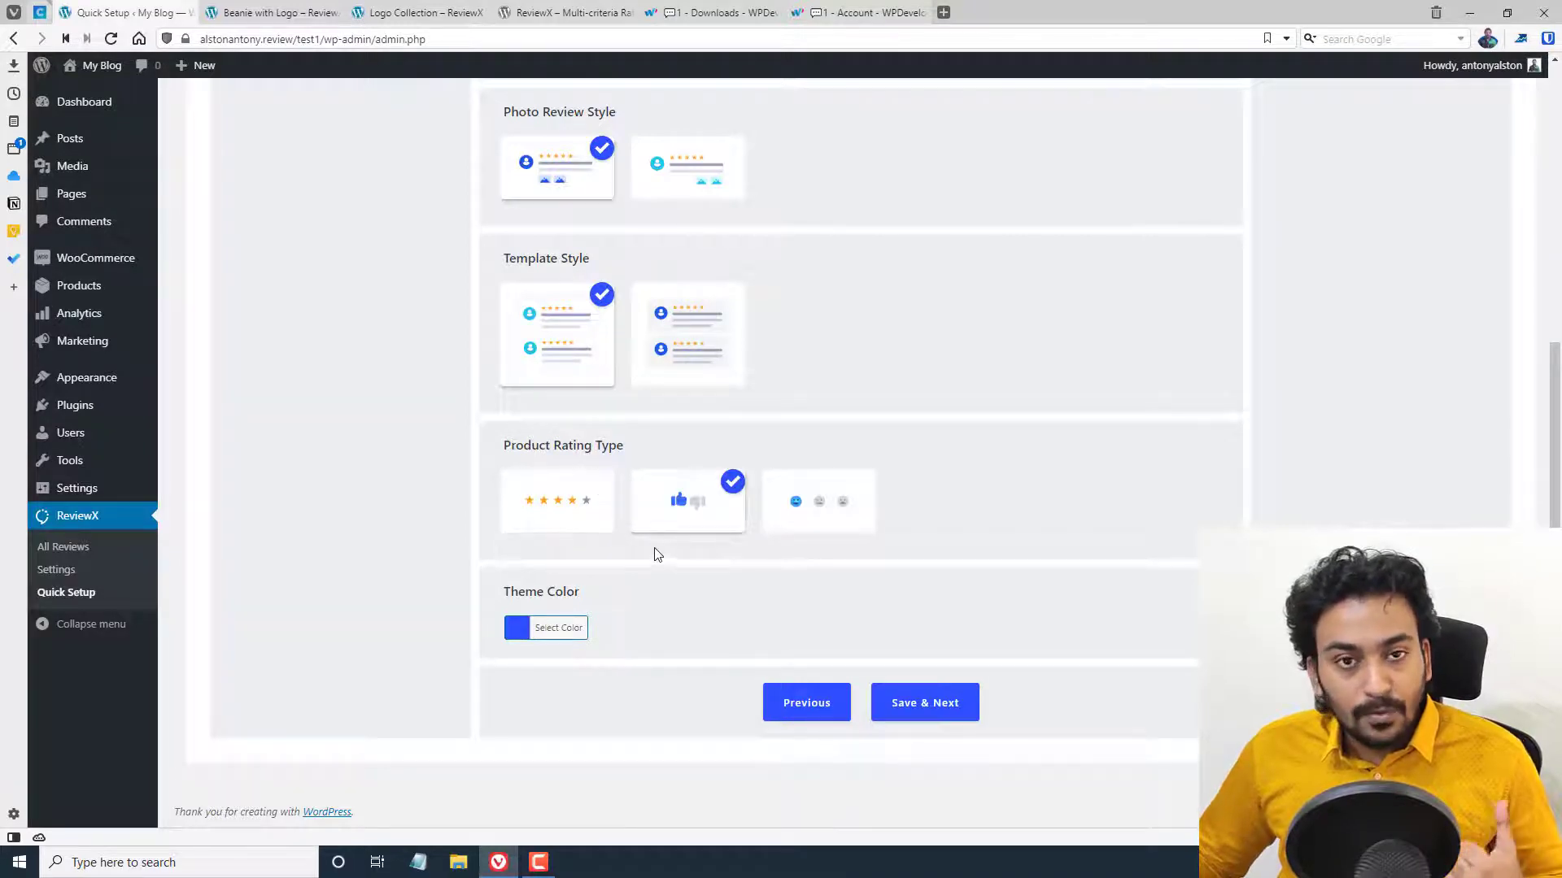
pyautogui.click(831, 521)
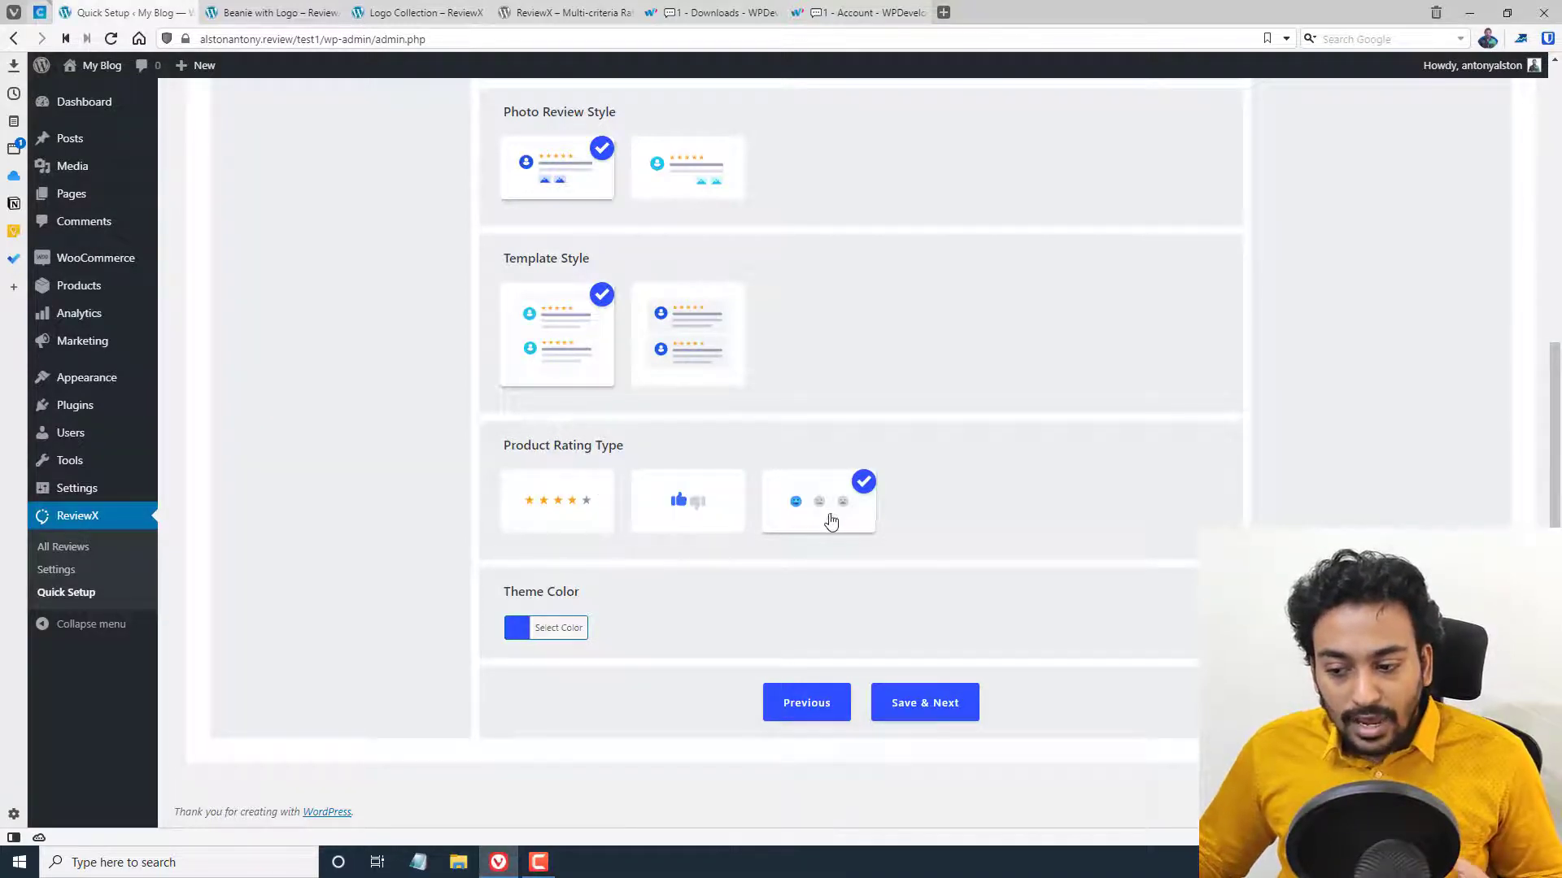
pyautogui.click(592, 501)
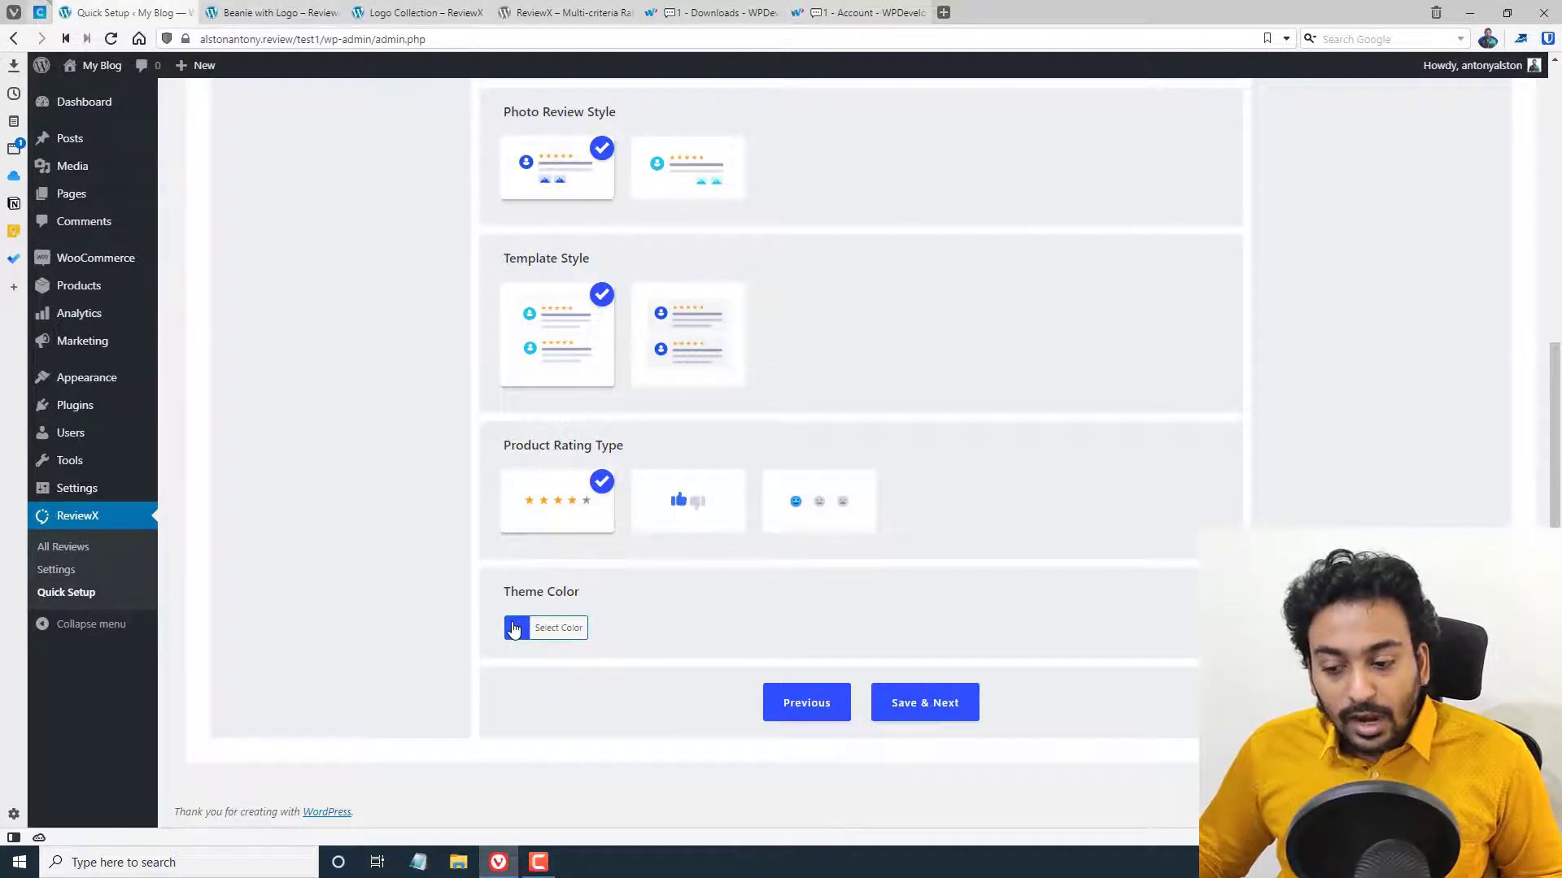
# Open the theme color picker and check where the theme color is used in the Beanie with Logo reviews
pyautogui.click(514, 630)
pyautogui.click(272, 12)
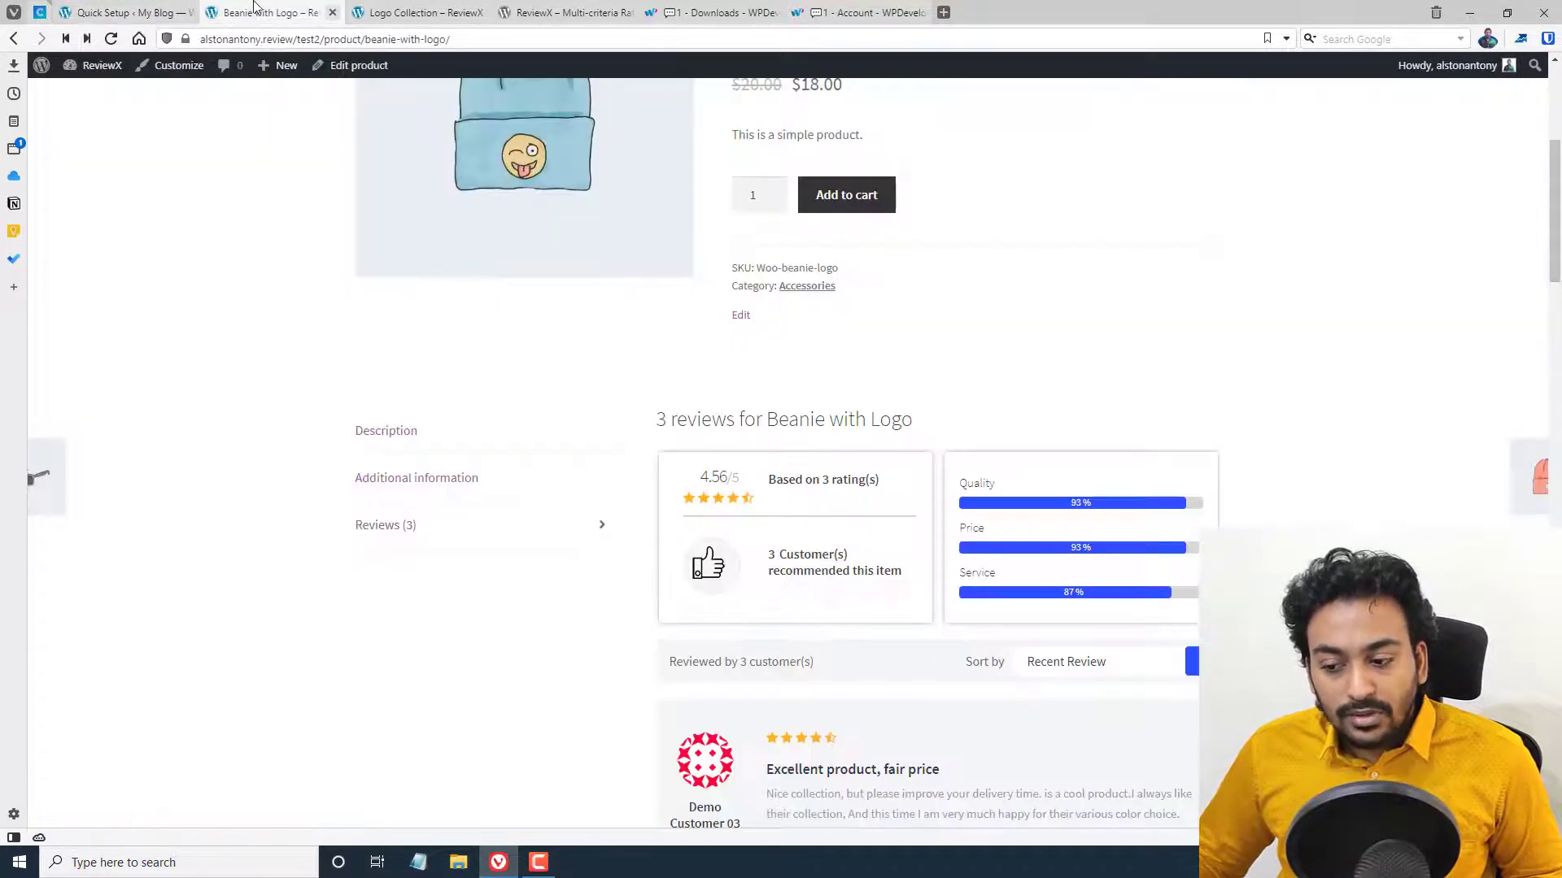
pyautogui.scroll(-3, 407, 223)
pyautogui.moveTo(746, 793)
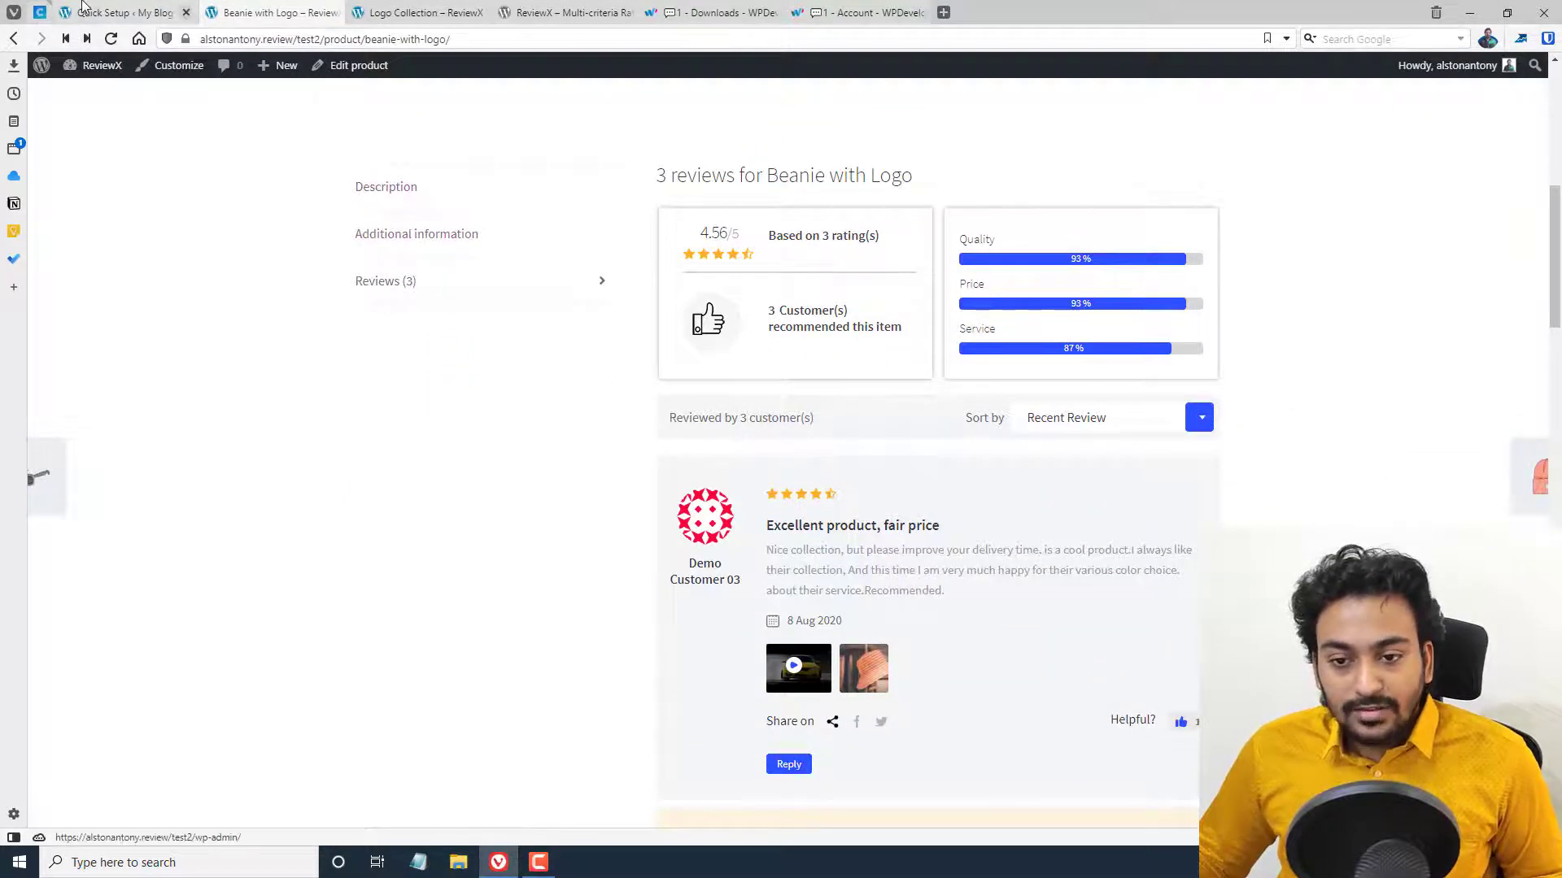
# Set the theme color to black and save the design settings to continue to the email setup
pyautogui.hotkey('ctrl', 'shift', 'Tab')
pyautogui.scroll(-2, 666, 467)
pyautogui.moveTo(559, 578); pyautogui.dragTo(505, 653)
pyautogui.click(417, 619)
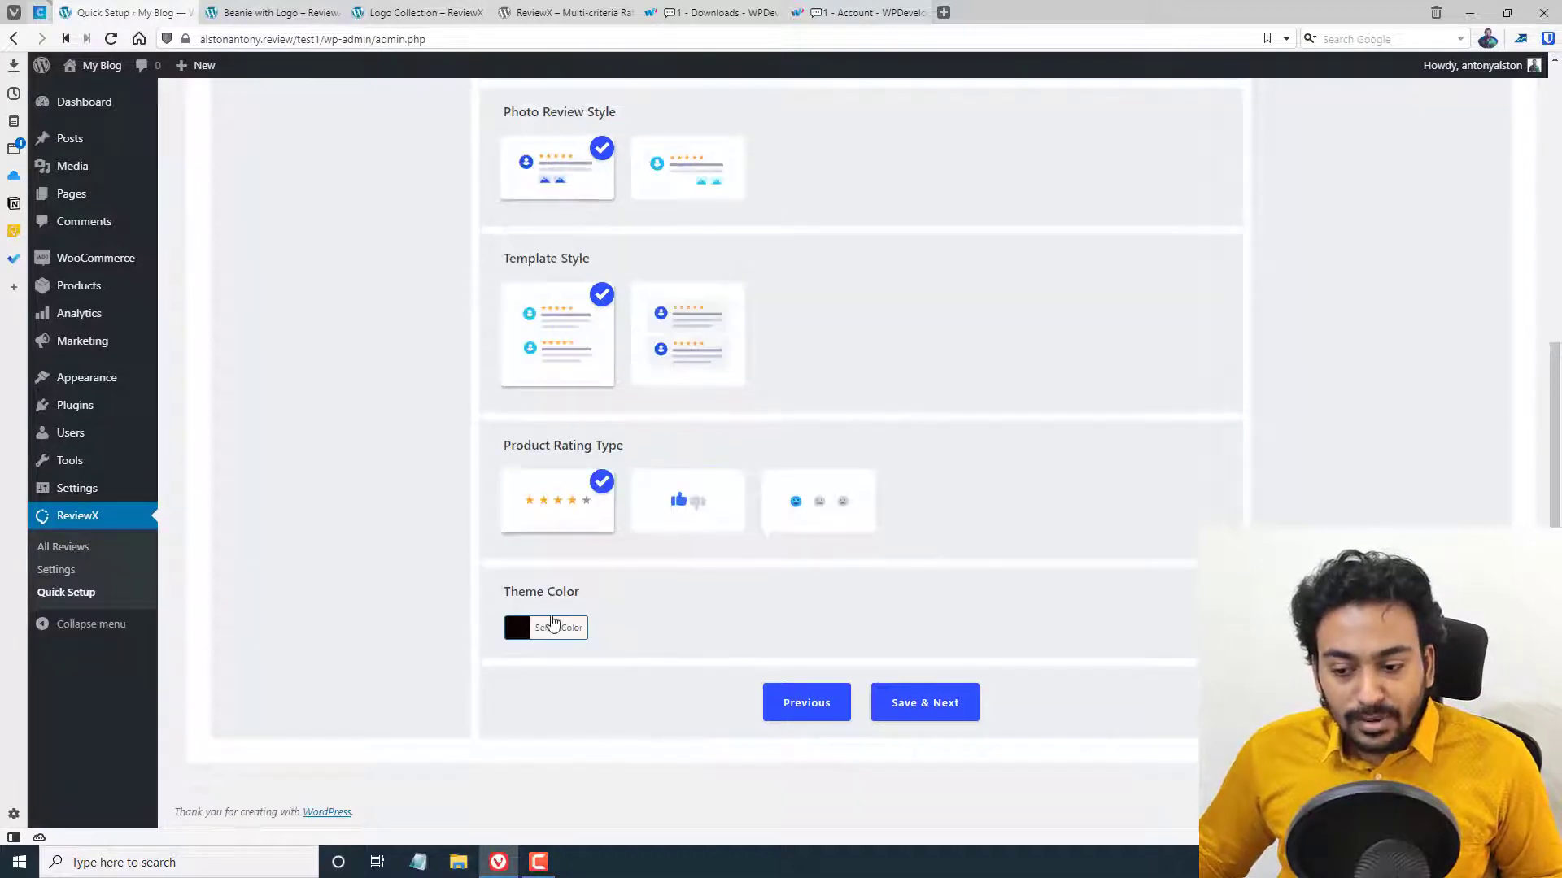
pyautogui.scroll(3, 471, 610)
pyautogui.scroll(-3, 732, 675)
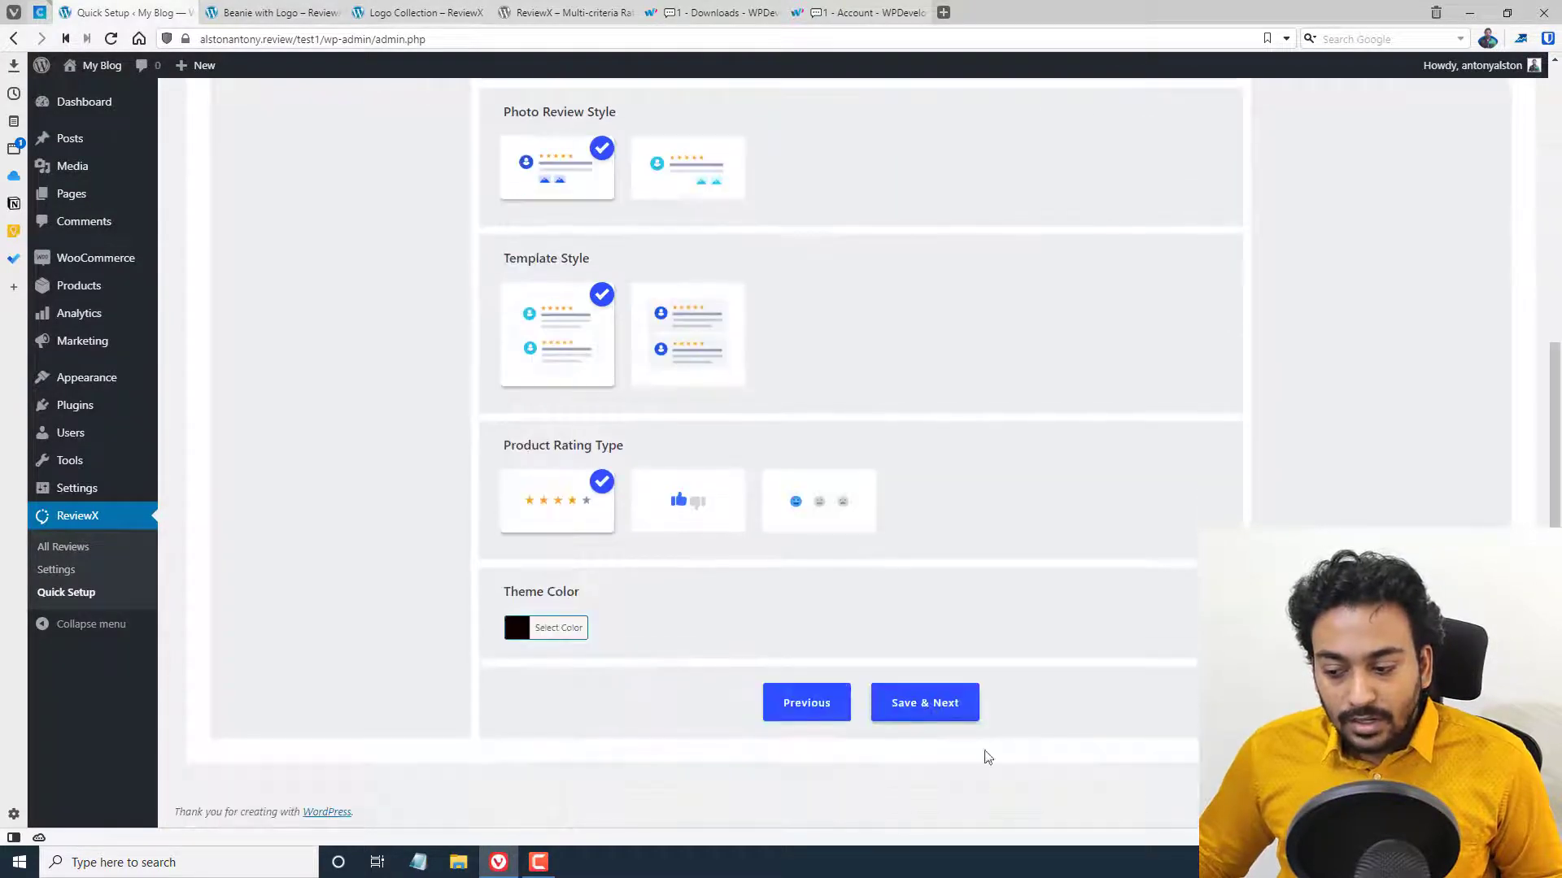
pyautogui.click(936, 719)
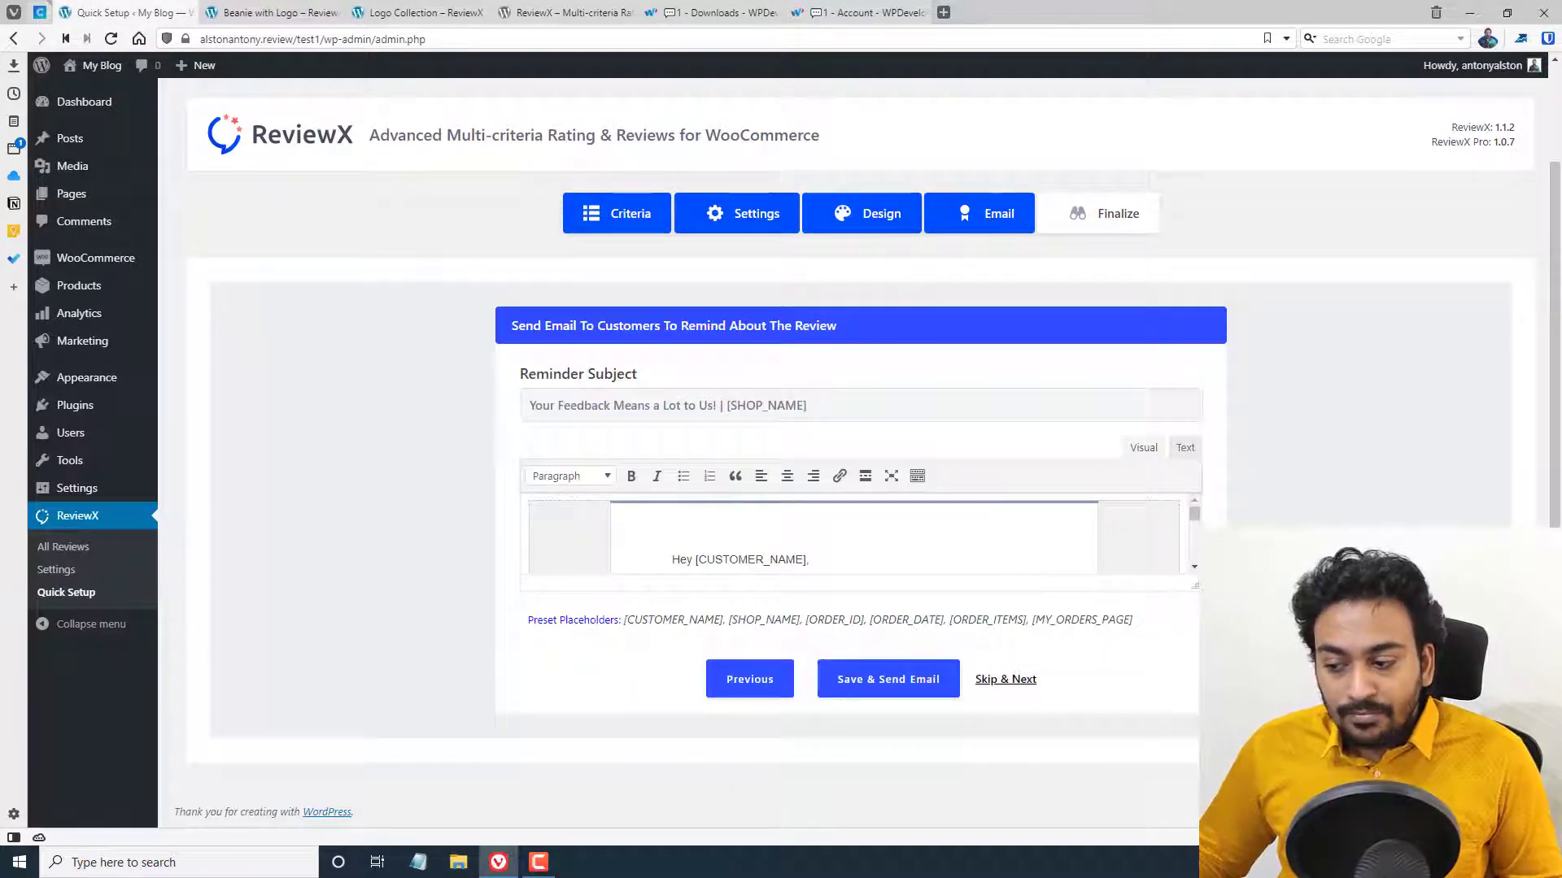
# Enlarge the reminder email editor to fit the whole message body
pyautogui.scroll(-1, 1268, 502)
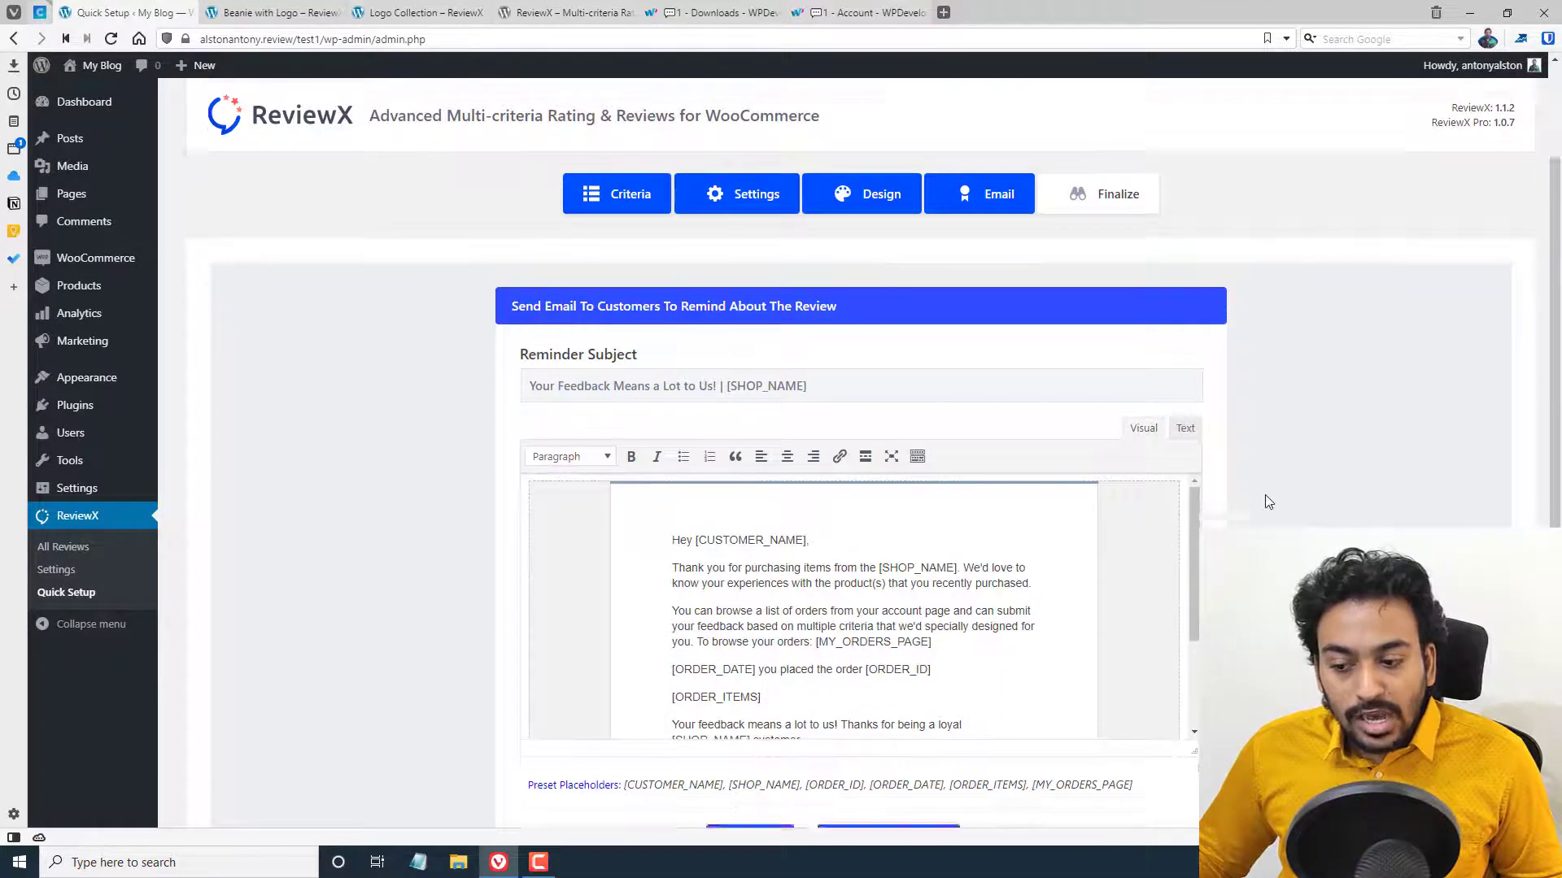
pyautogui.scroll(-2, 1268, 502)
pyautogui.moveTo(1196, 603); pyautogui.dragTo(1195, 720)
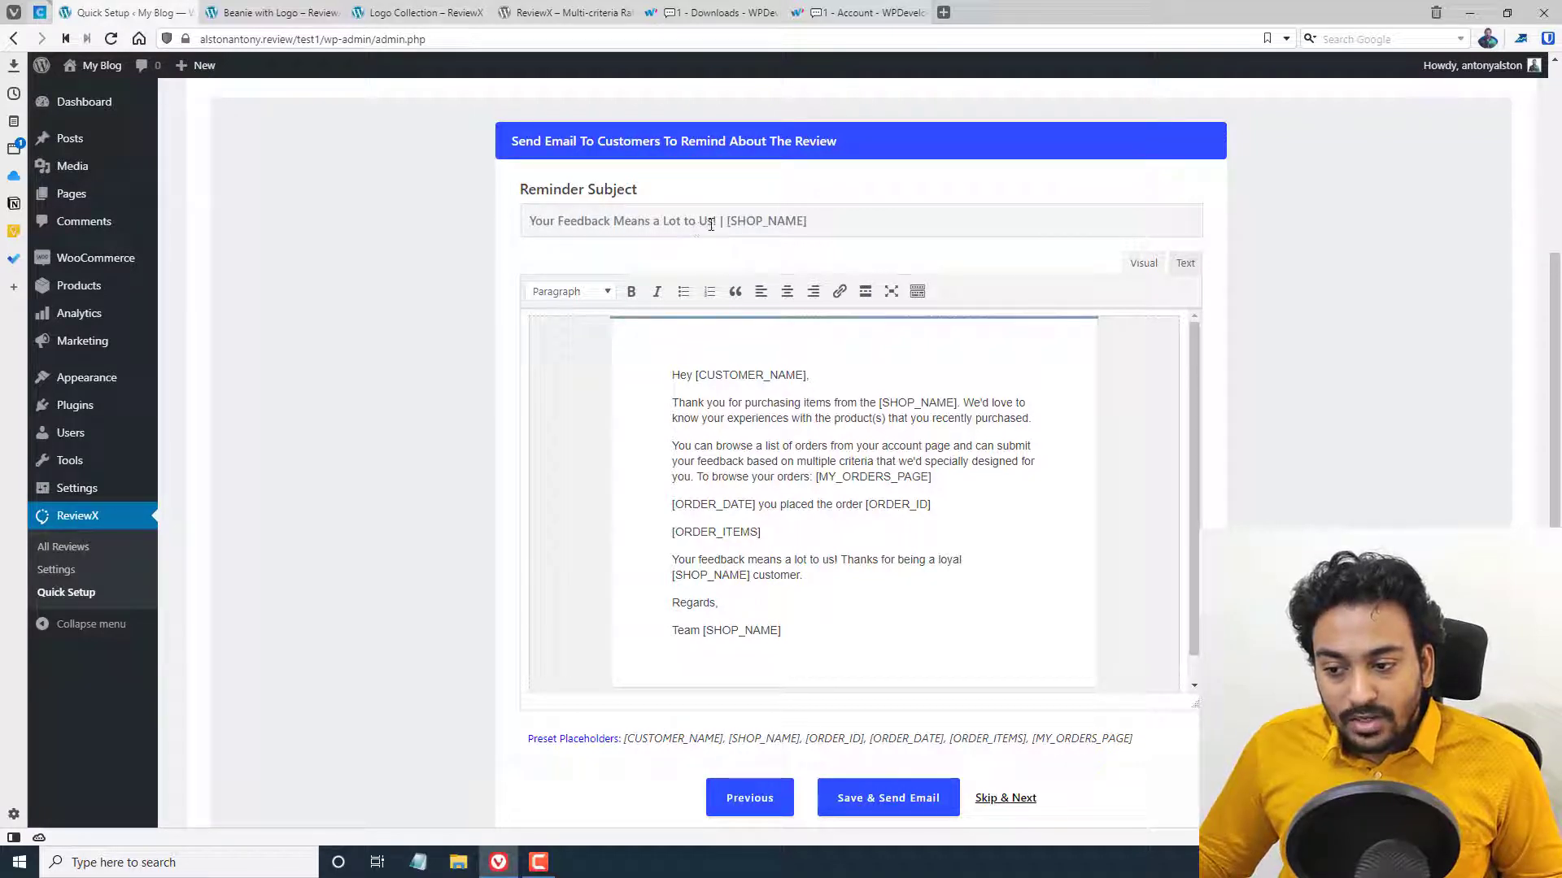
# Examine the reminder subject line and the preset placeholders available for the email, such as [CUSTOMER_NAME], [SHOP_NAME] and [ORDER_ID]
pyautogui.moveTo(729, 221); pyautogui.dragTo(785, 222)
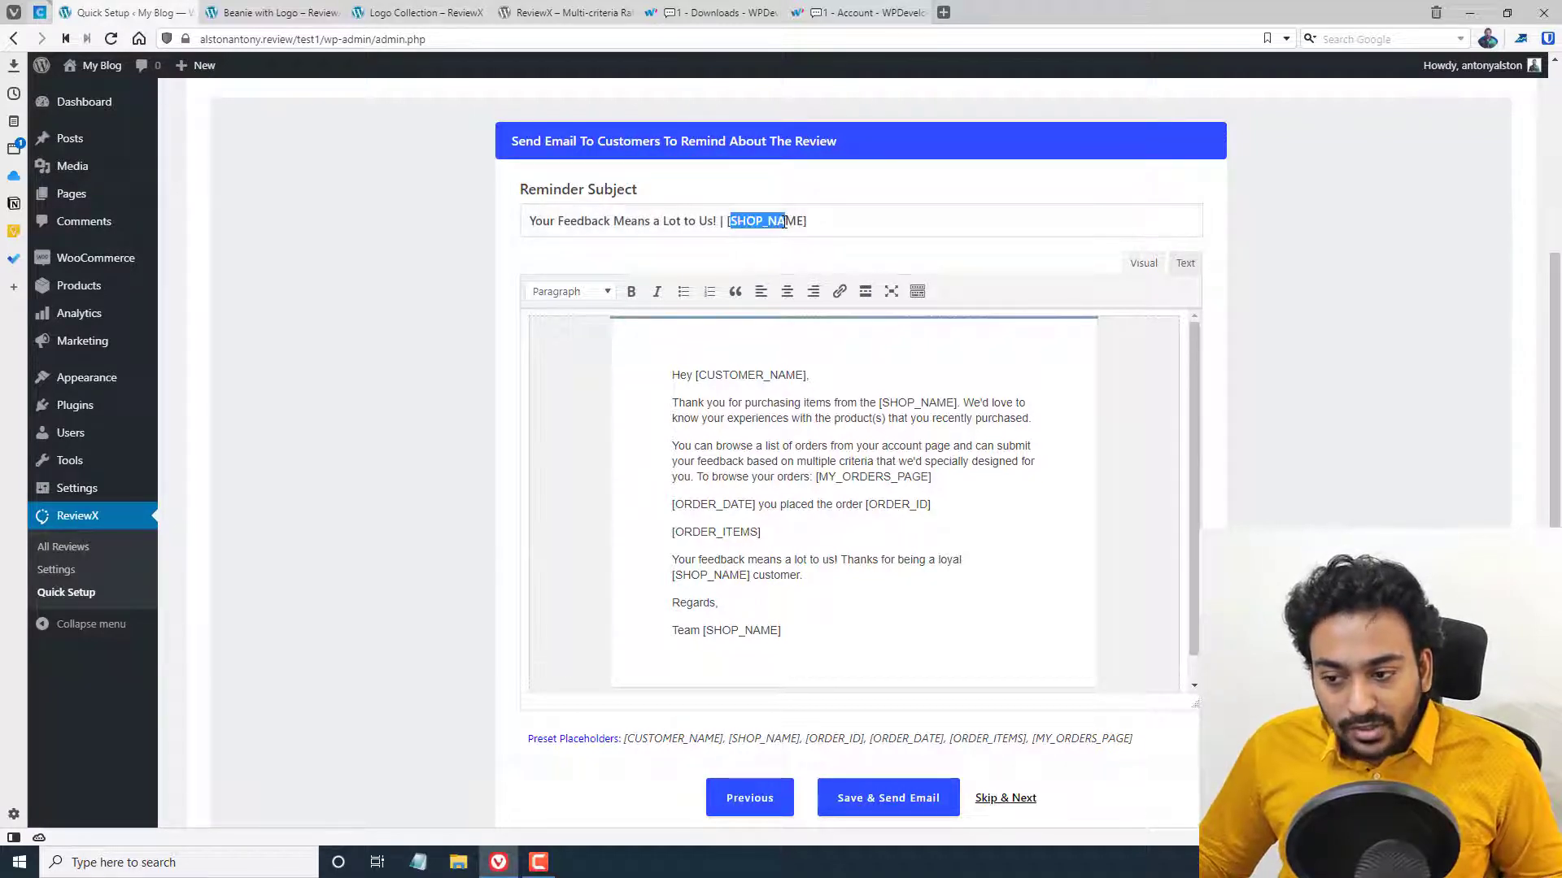
pyautogui.moveTo(1007, 222); pyautogui.dragTo(731, 214)
pyautogui.click(345, 512)
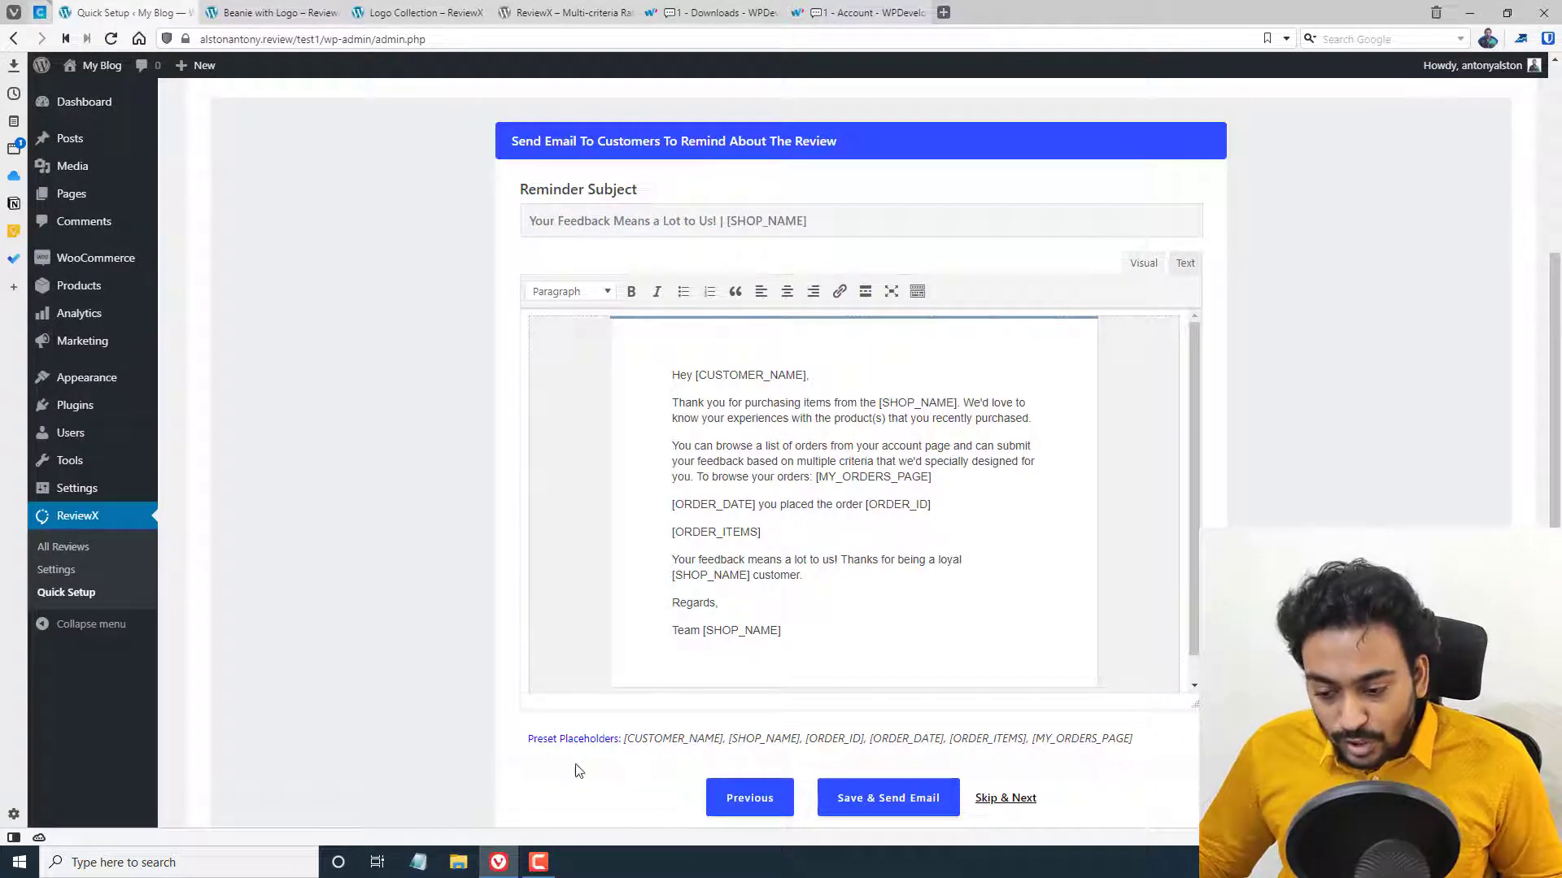
pyautogui.moveTo(625, 739); pyautogui.dragTo(724, 743)
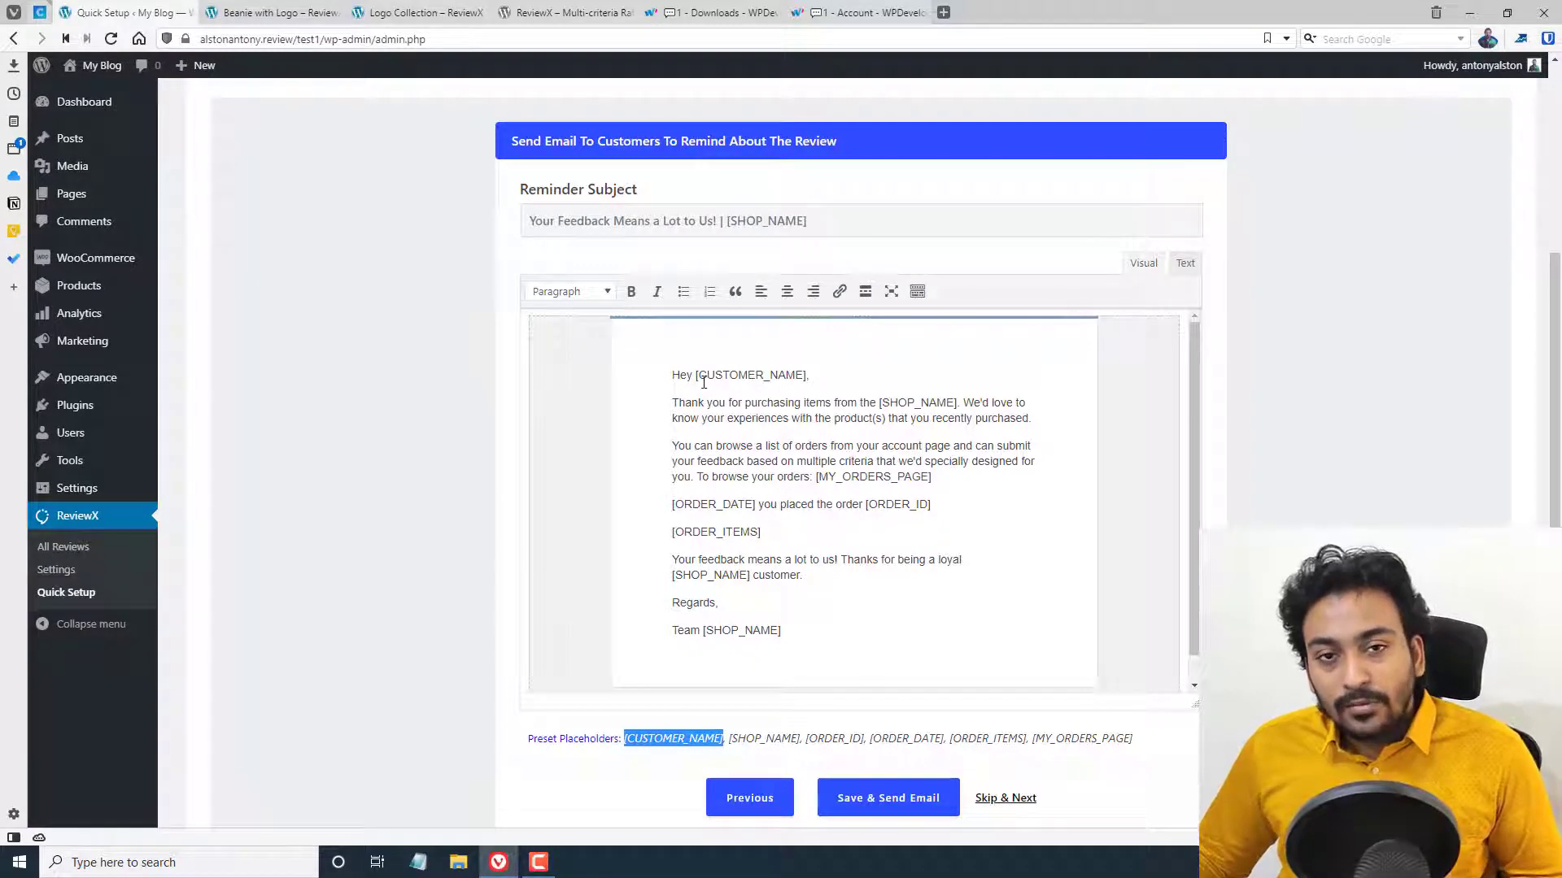
pyautogui.moveTo(726, 739); pyautogui.dragTo(868, 744)
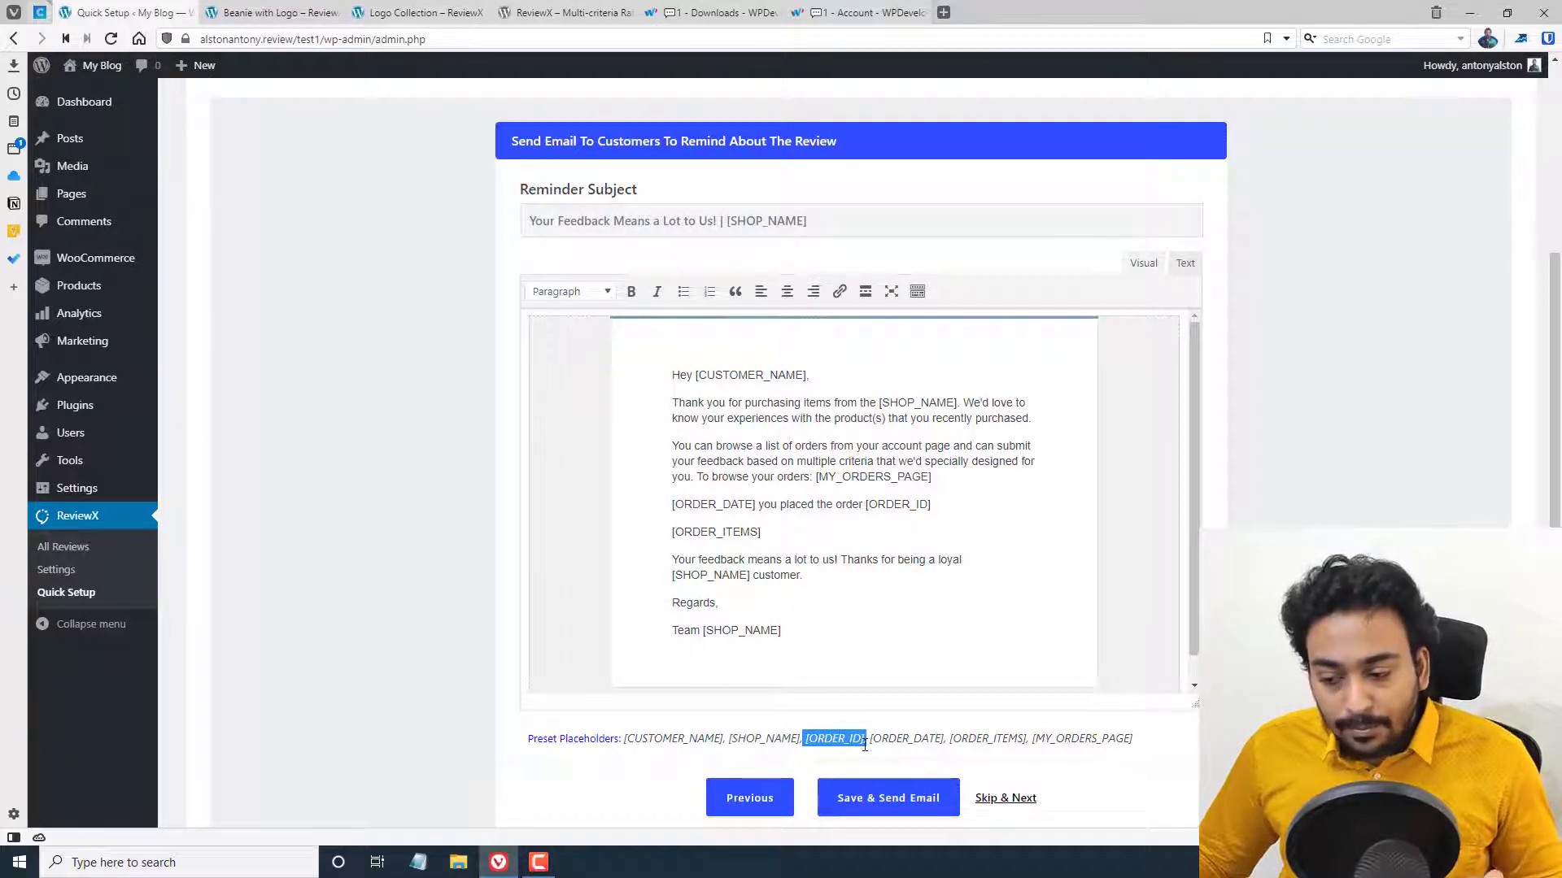
pyautogui.moveTo(870, 740); pyautogui.dragTo(877, 743)
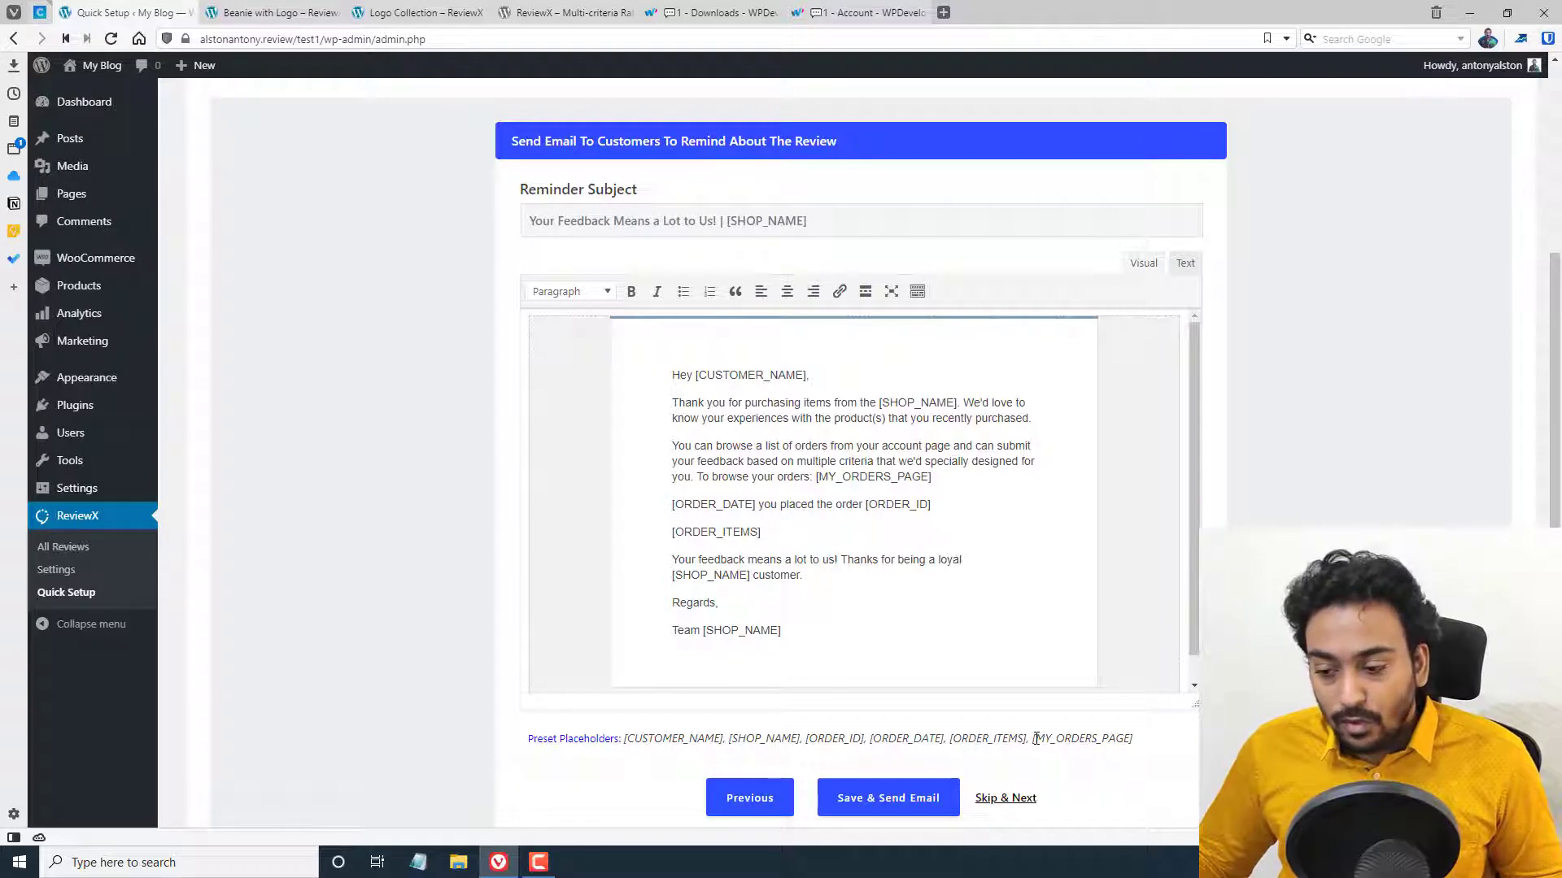
pyautogui.scroll(1, 657, 587)
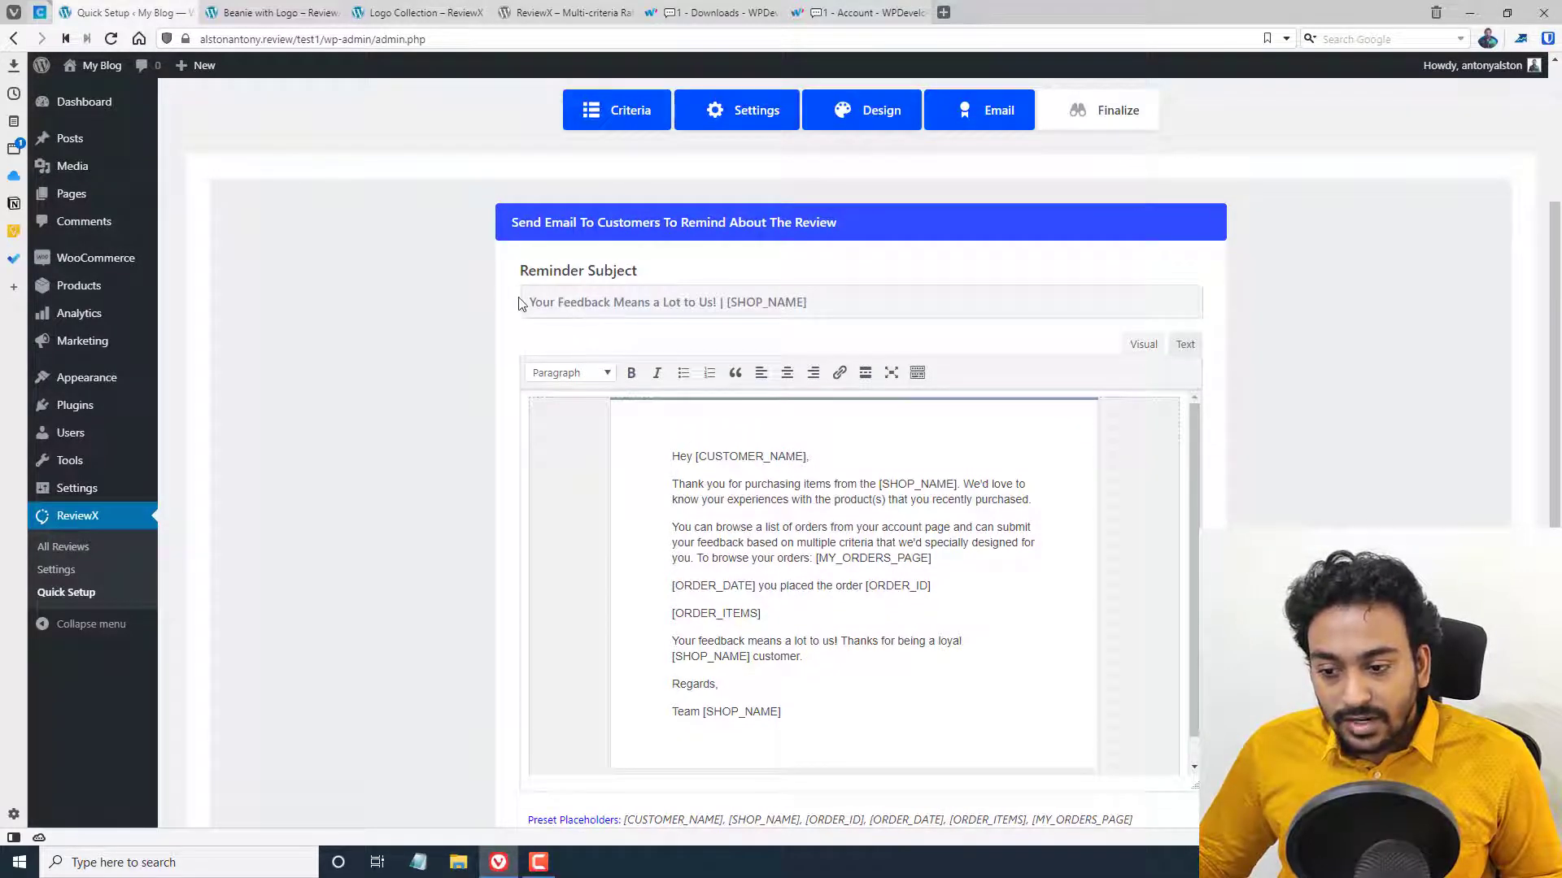
pyautogui.moveTo(529, 301); pyautogui.dragTo(847, 308)
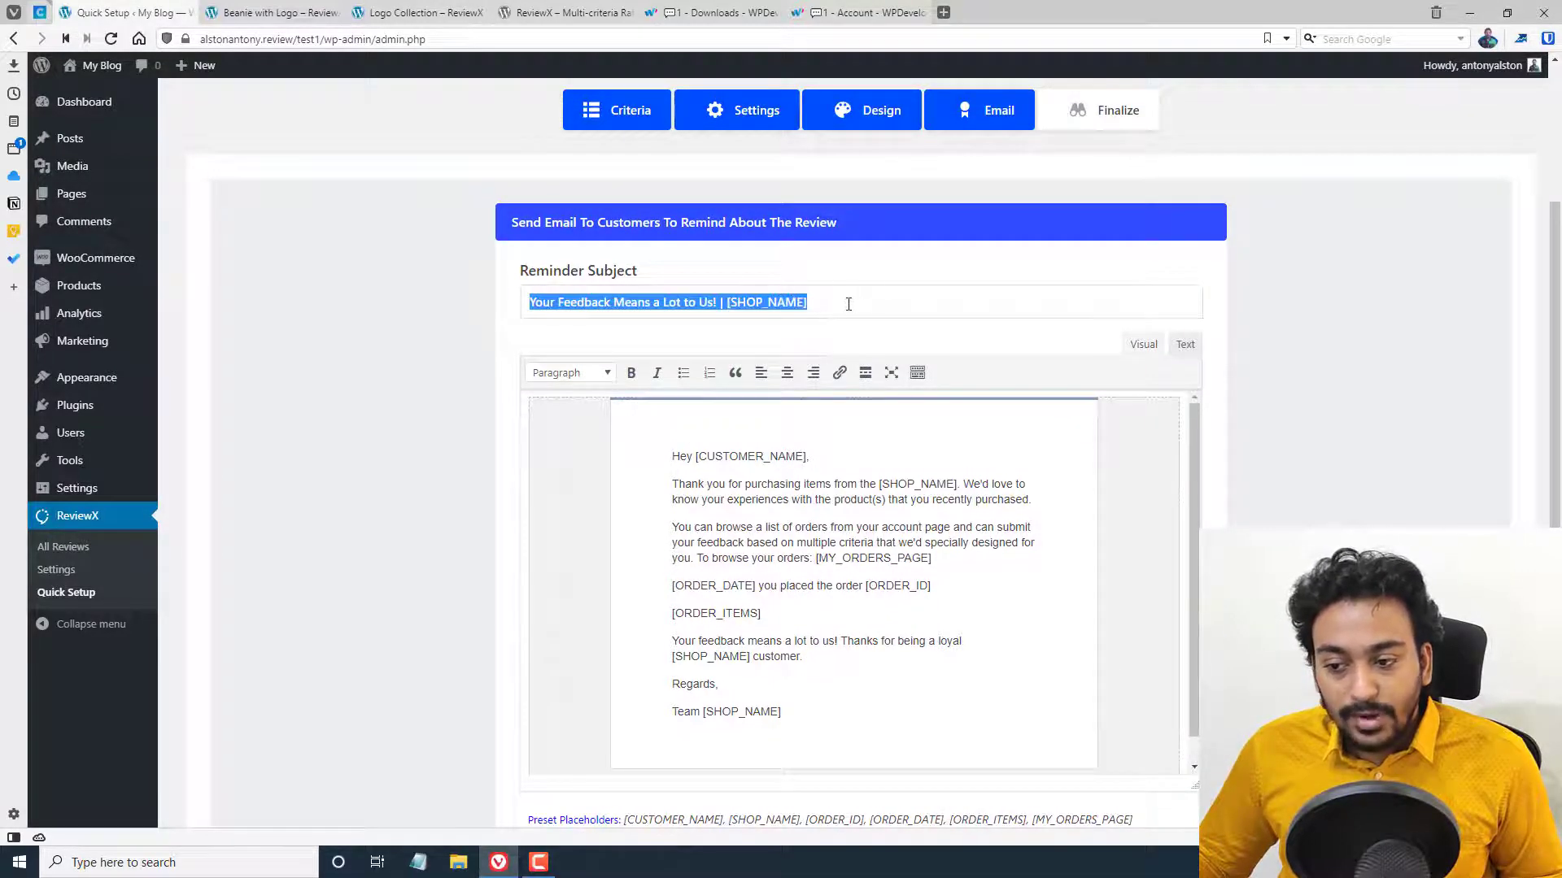
pyautogui.click(836, 315)
pyautogui.scroll(-1, 809, 338)
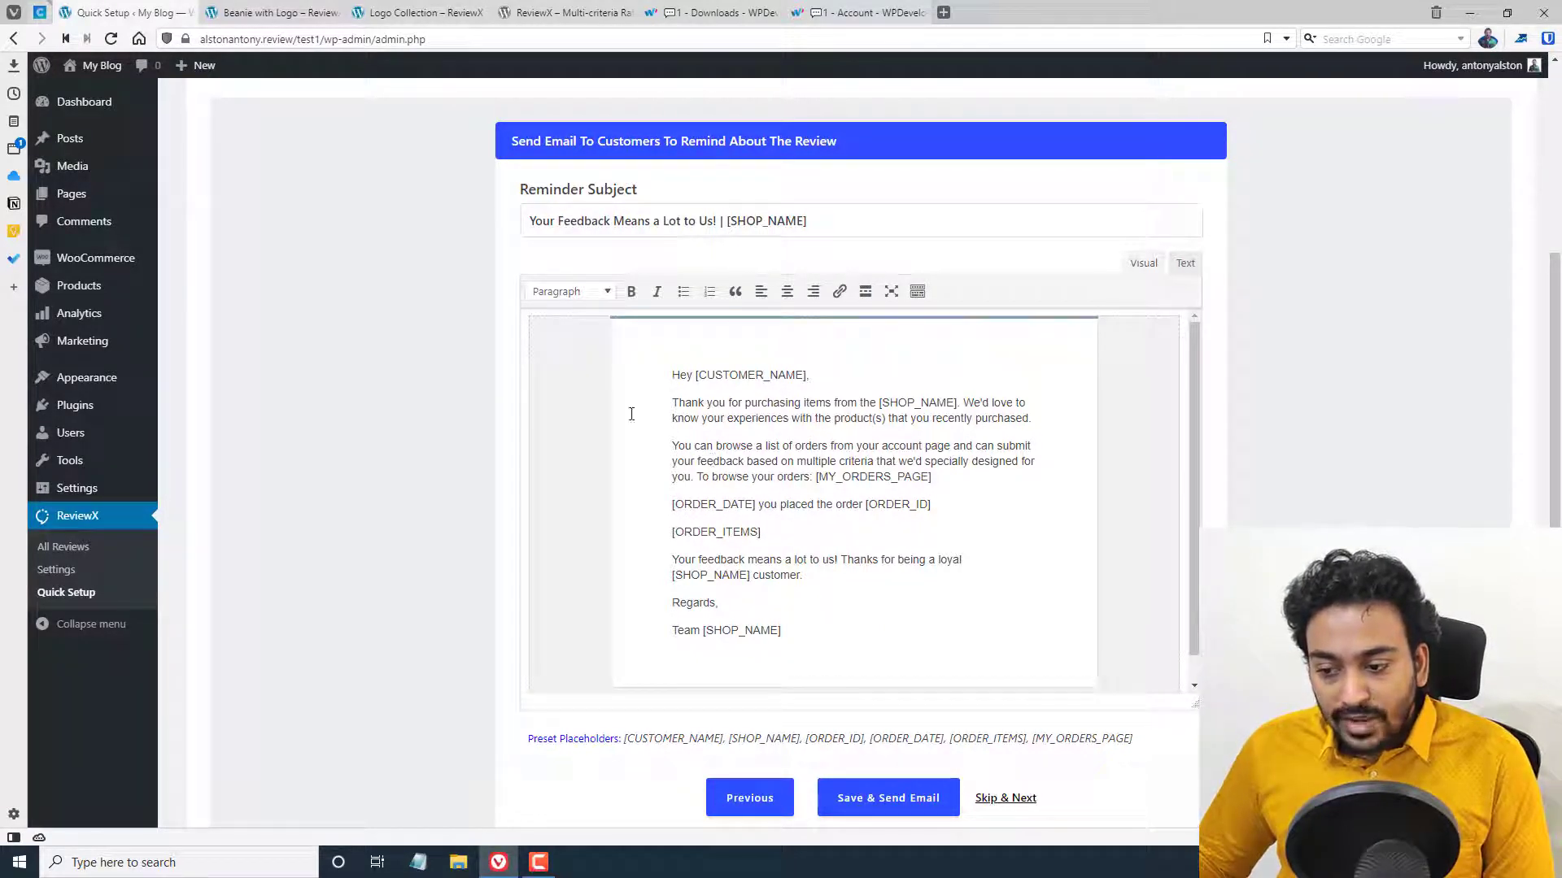
# Make "Thank you for purchasing items from the [SHOP_NAME]" bold in the reminder email and check the message's HTML source
pyautogui.moveTo(673, 402); pyautogui.dragTo(959, 405)
pyautogui.click(631, 292)
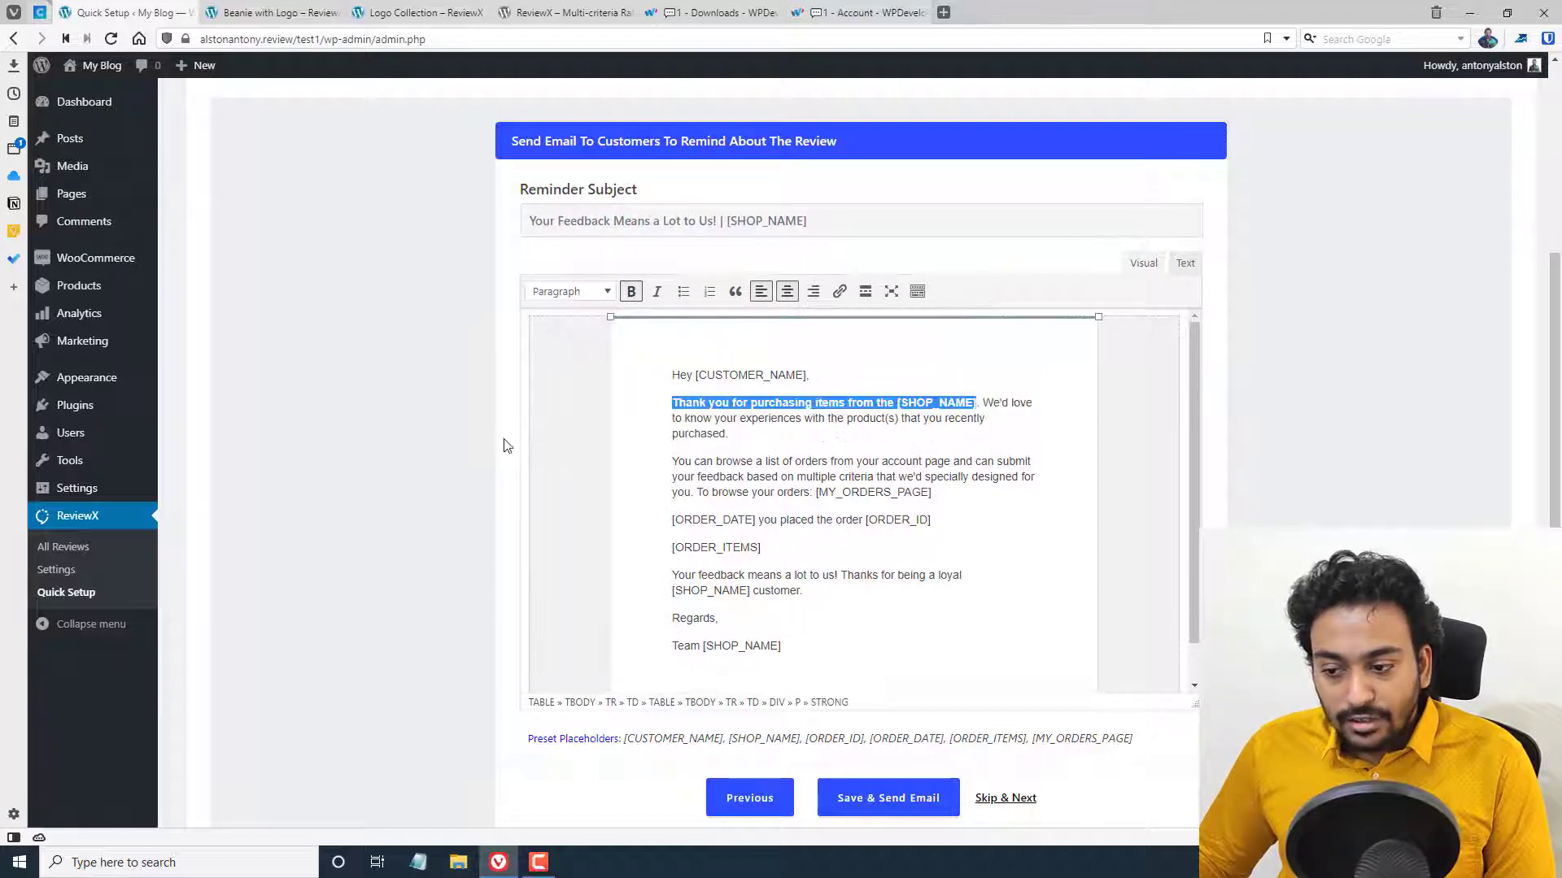
pyautogui.click(658, 470)
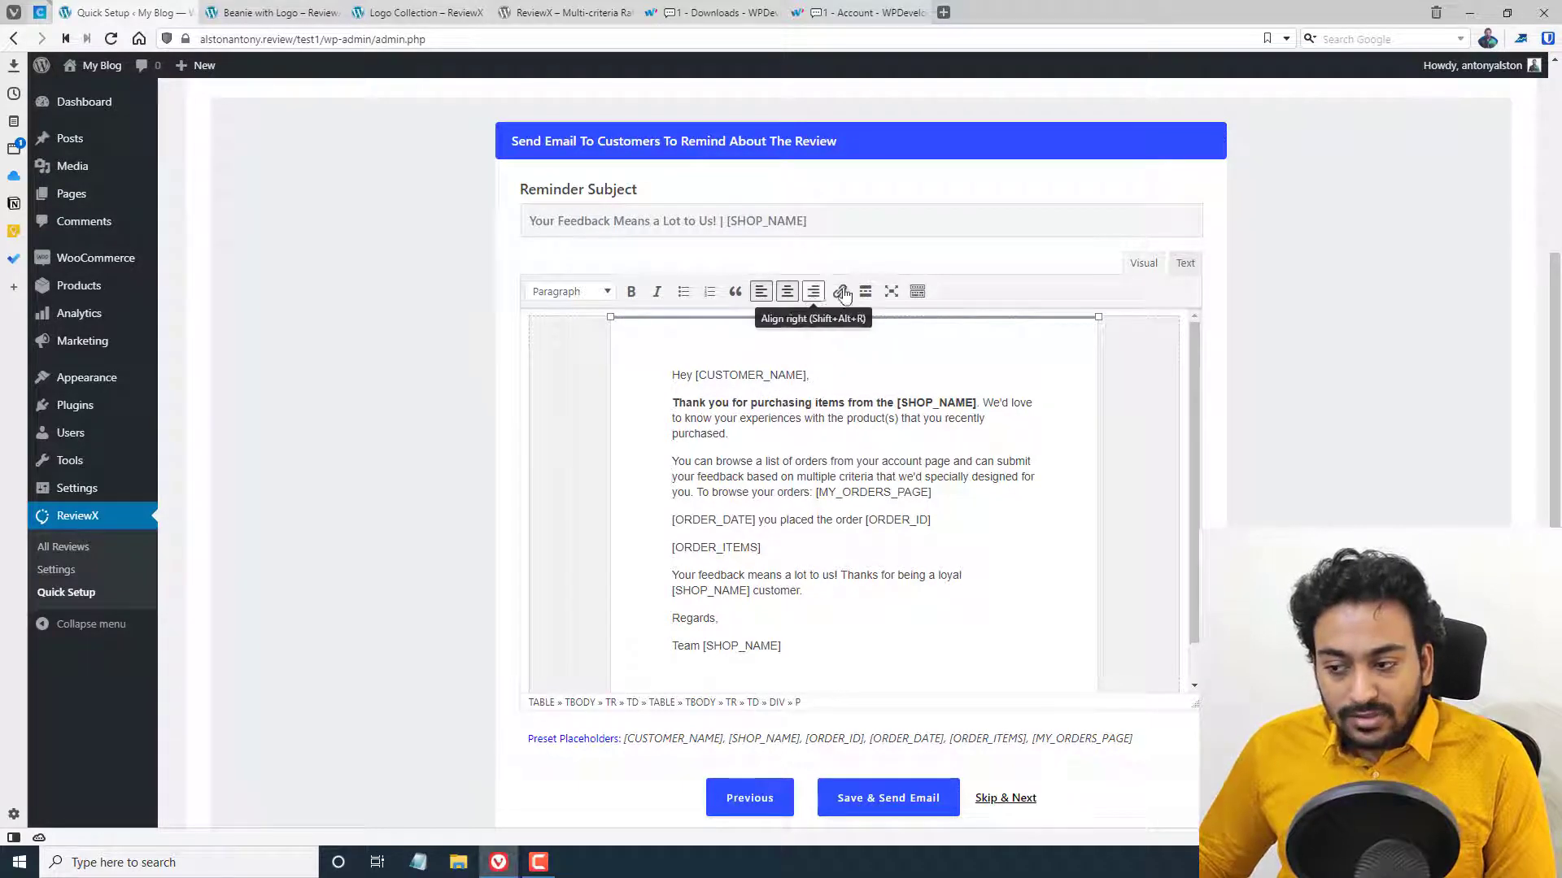
pyautogui.click(1182, 267)
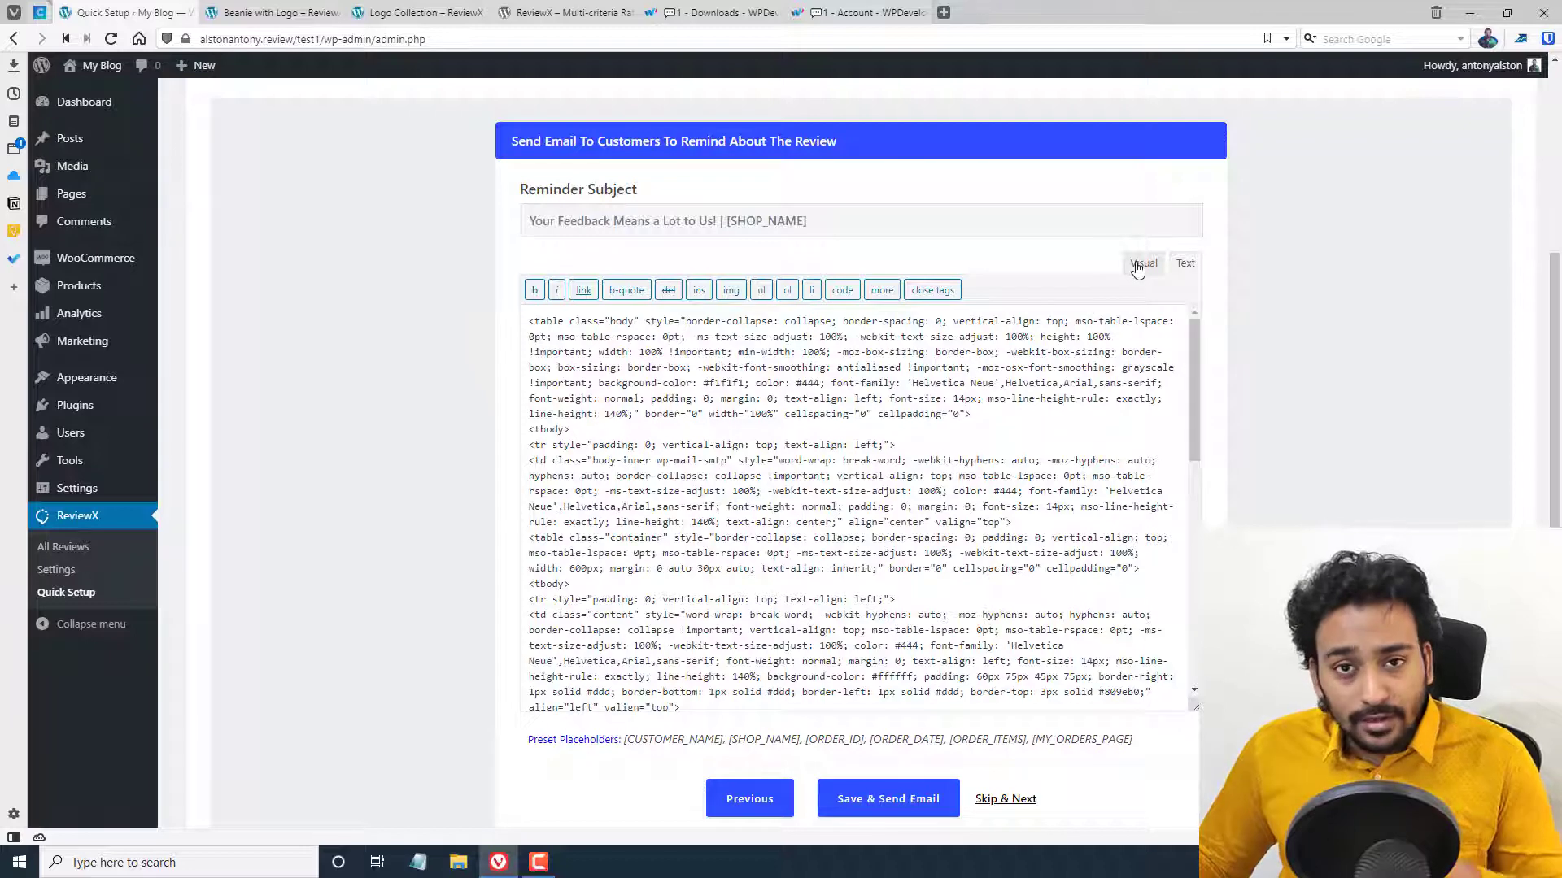
pyautogui.click(1142, 264)
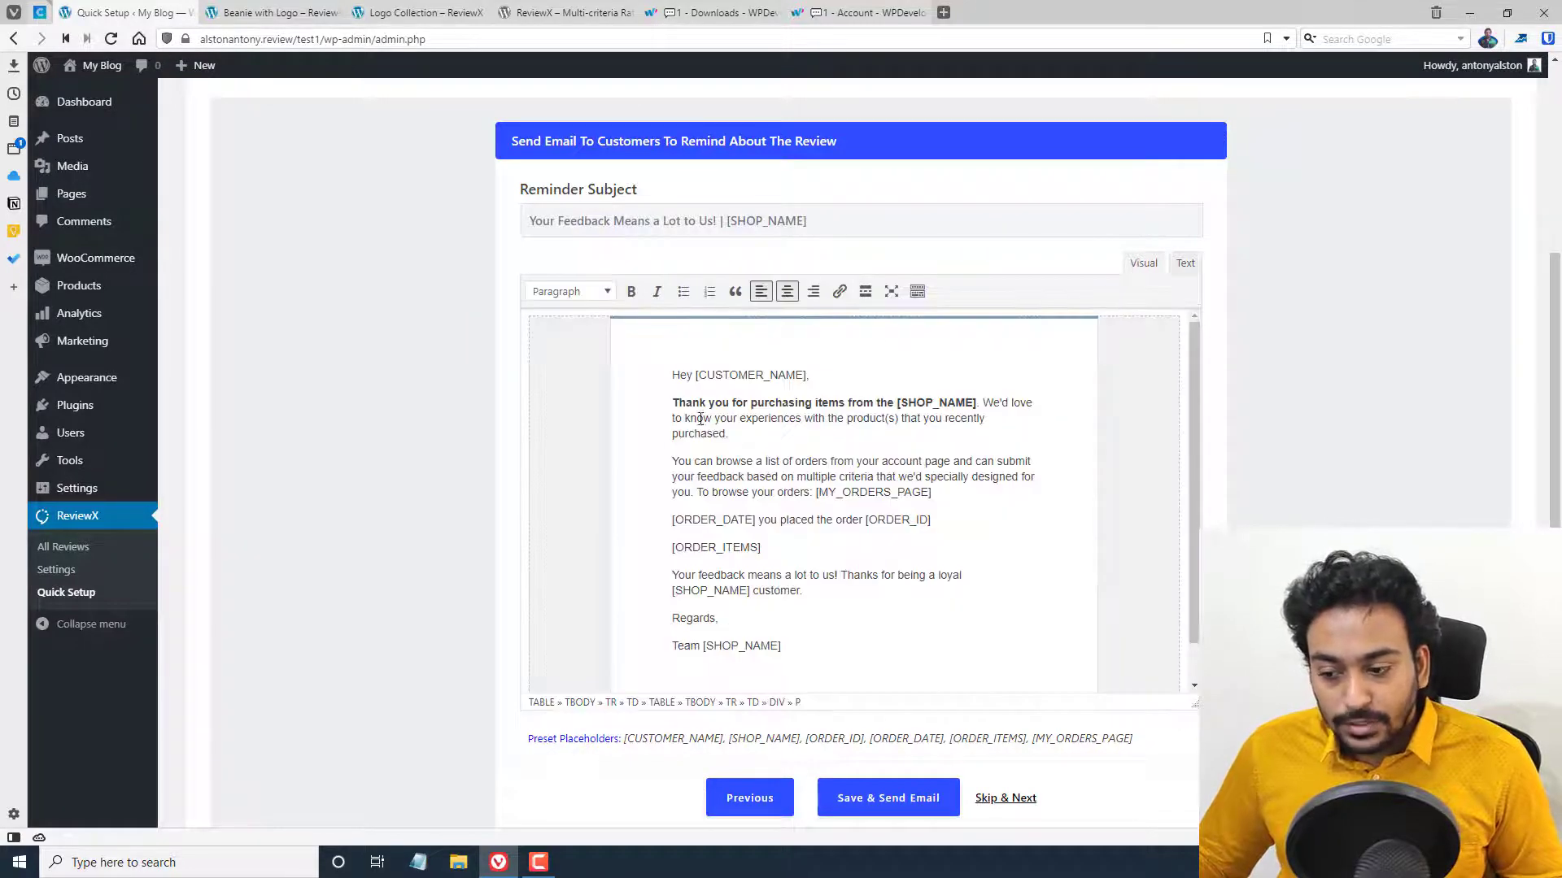
# Save the reminder email and send it to customers with unreviewed order items
pyautogui.scroll(-1, 743, 389)
pyautogui.scroll(-2, 314, 540)
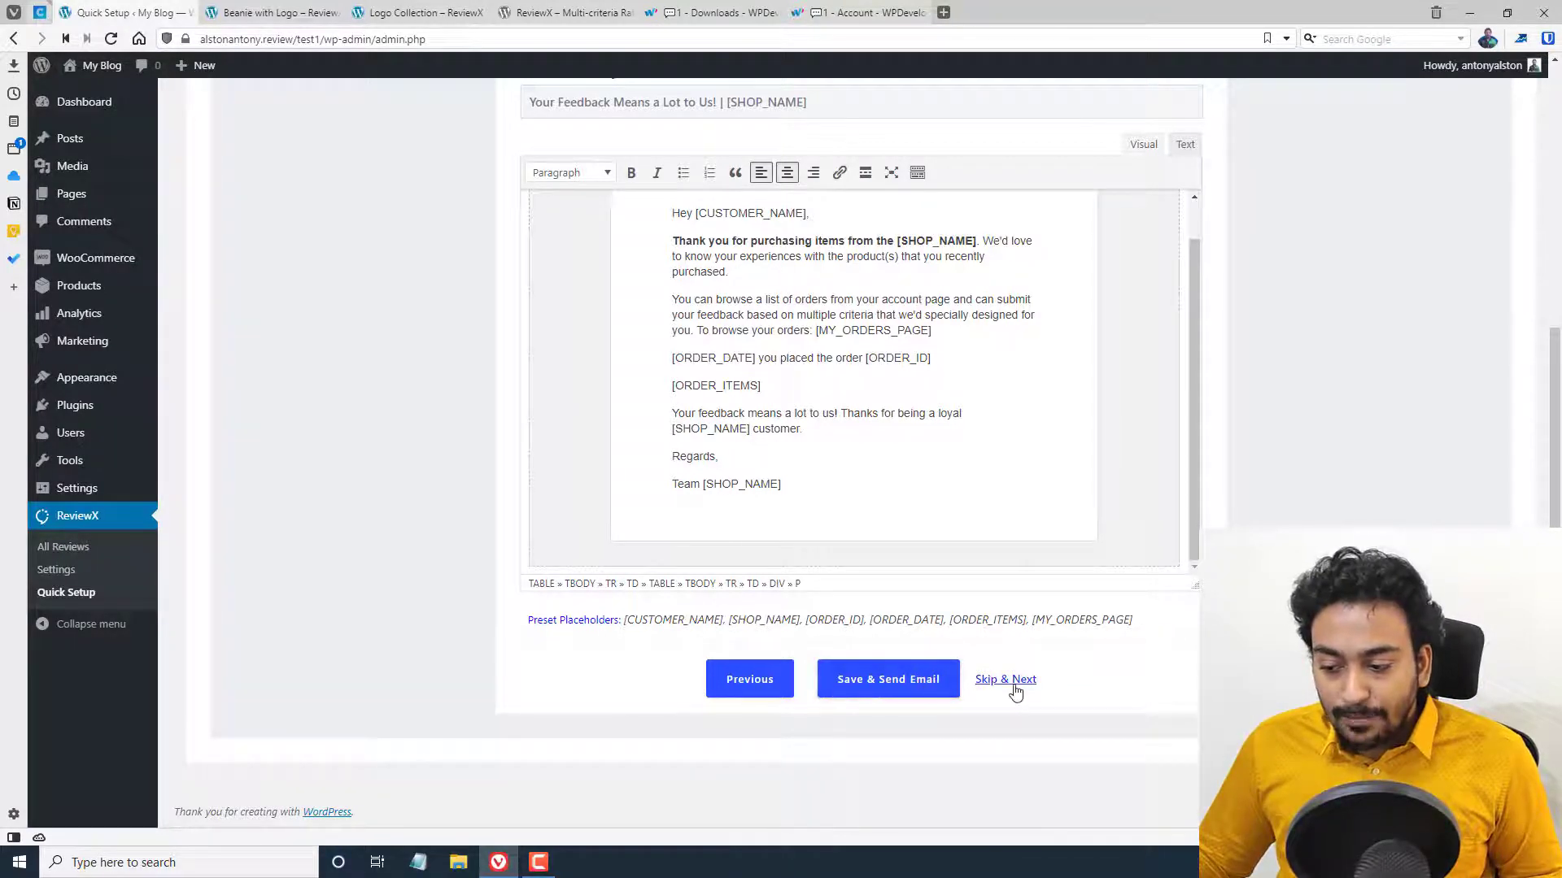
pyautogui.click(917, 687)
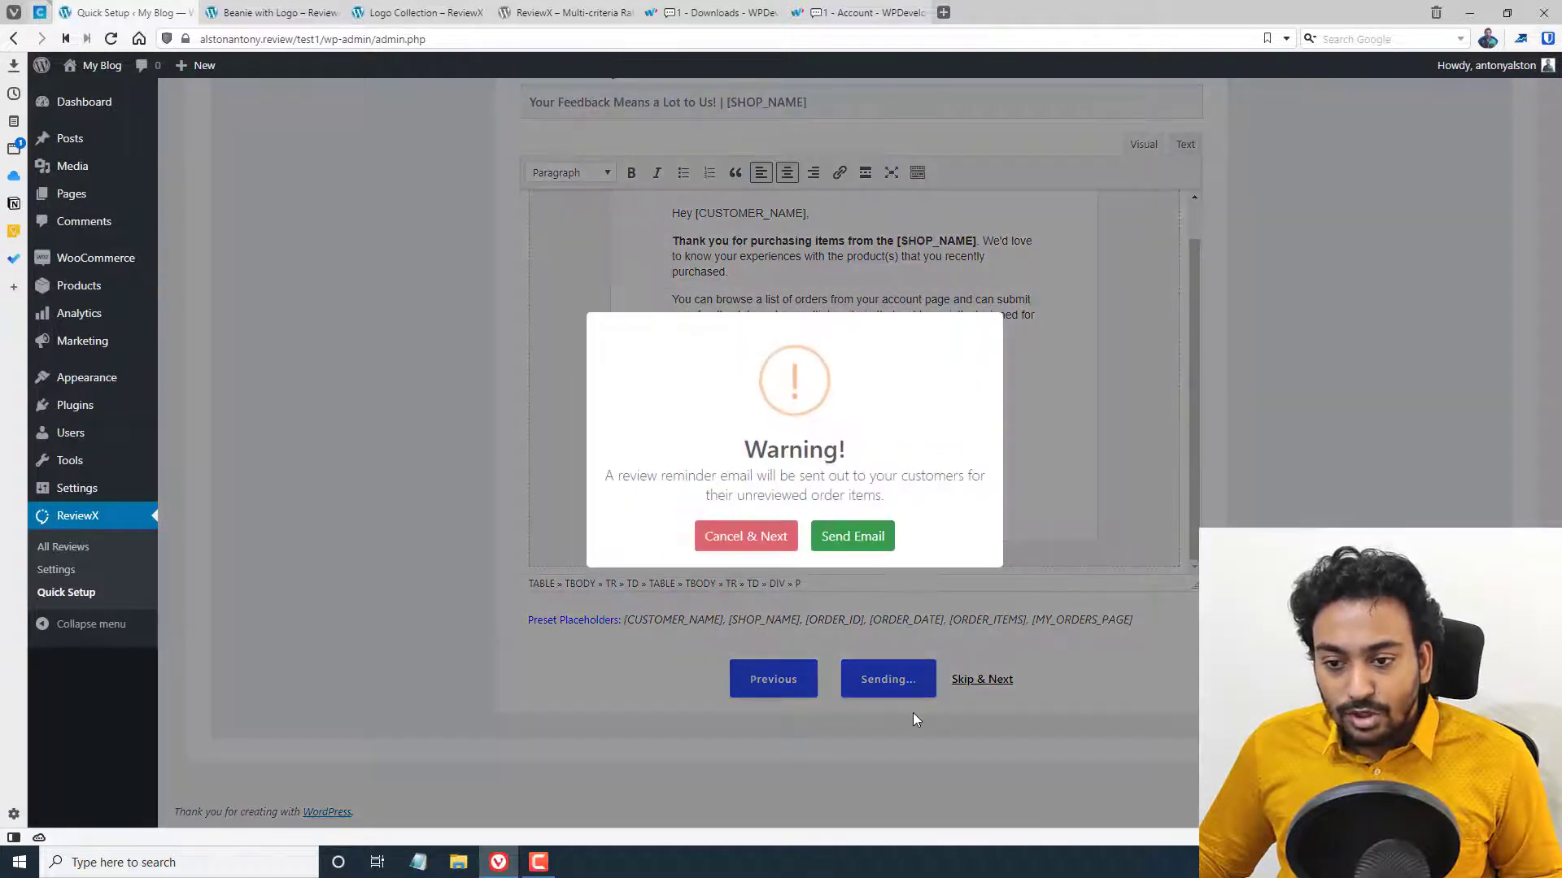
pyautogui.click(841, 538)
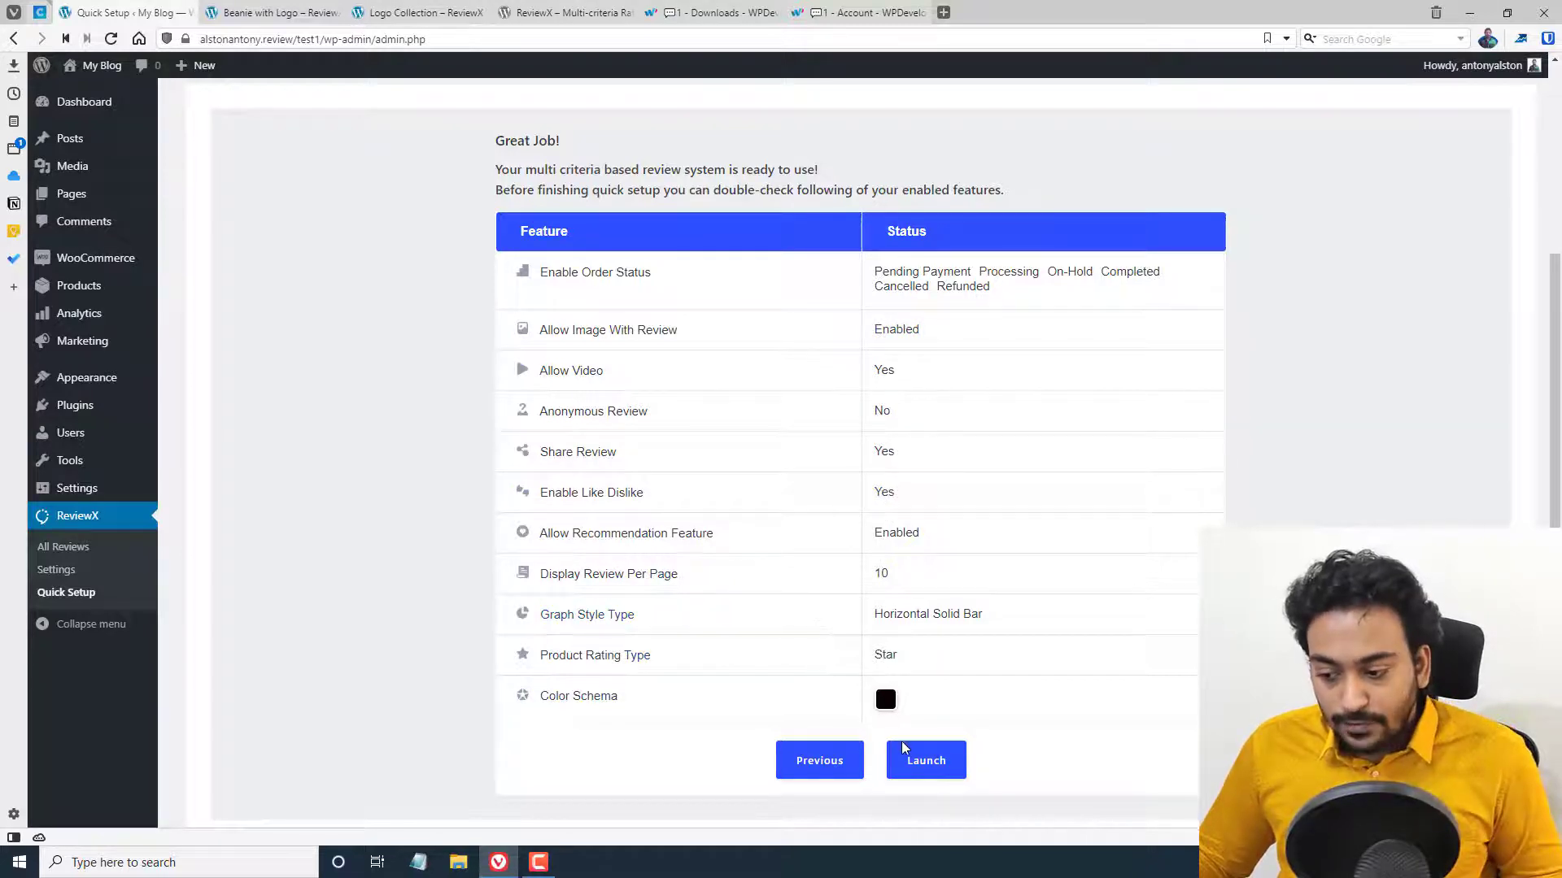
# Launch the review system to finish the Quick Setup and filter the reviews list to pending ones
pyautogui.click(918, 767)
pyautogui.click(807, 530)
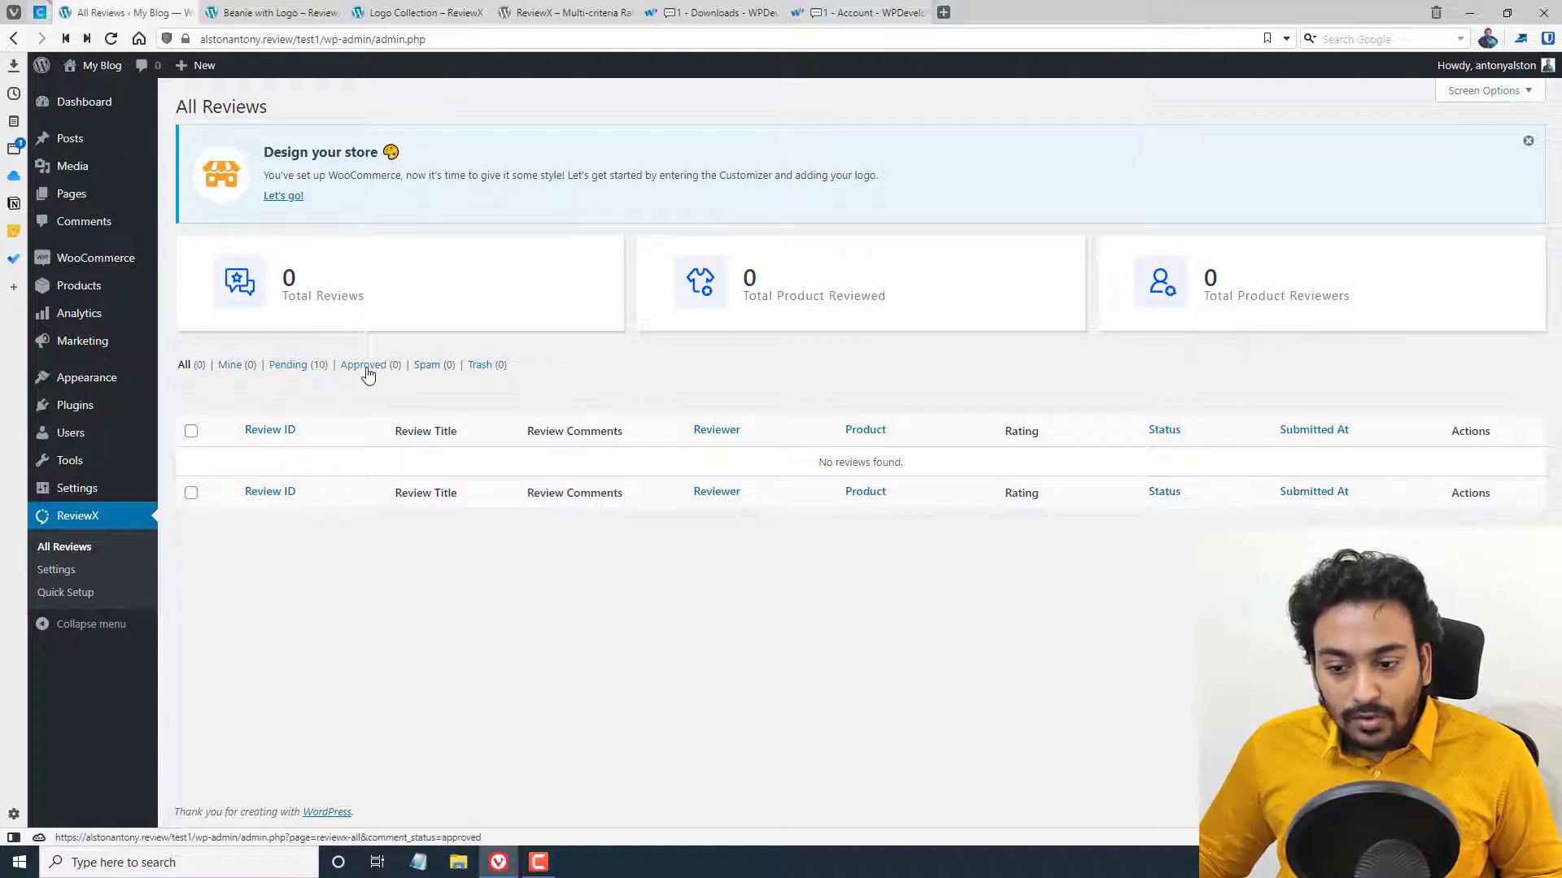
pyautogui.click(318, 366)
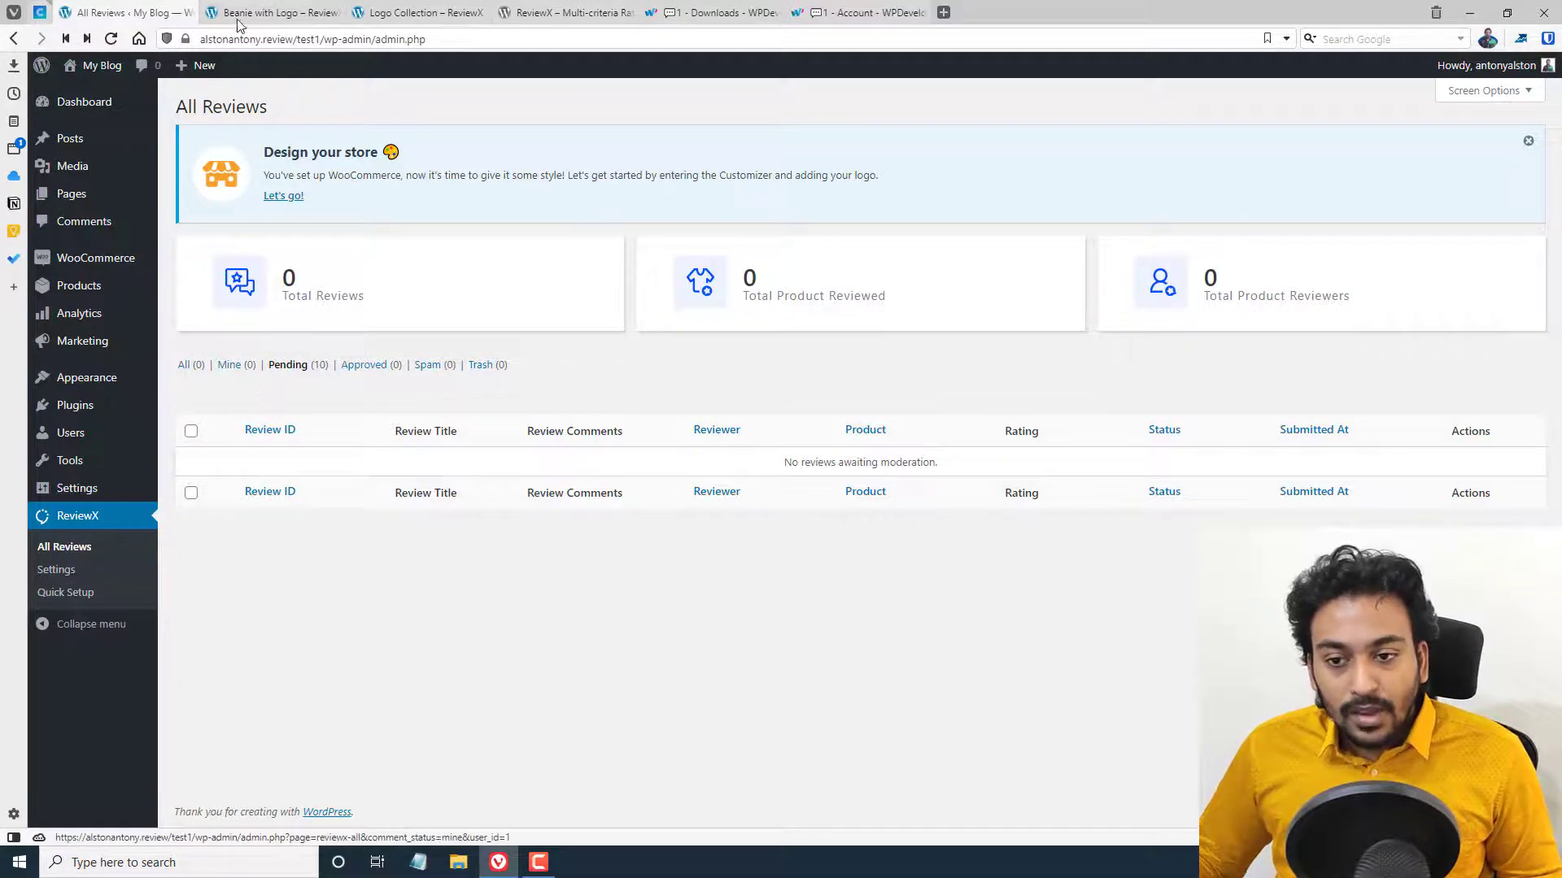
# Look over the Beanie with Logo reviews and open the ReviewX reviews list in that store's admin dashboard
pyautogui.click(272, 10)
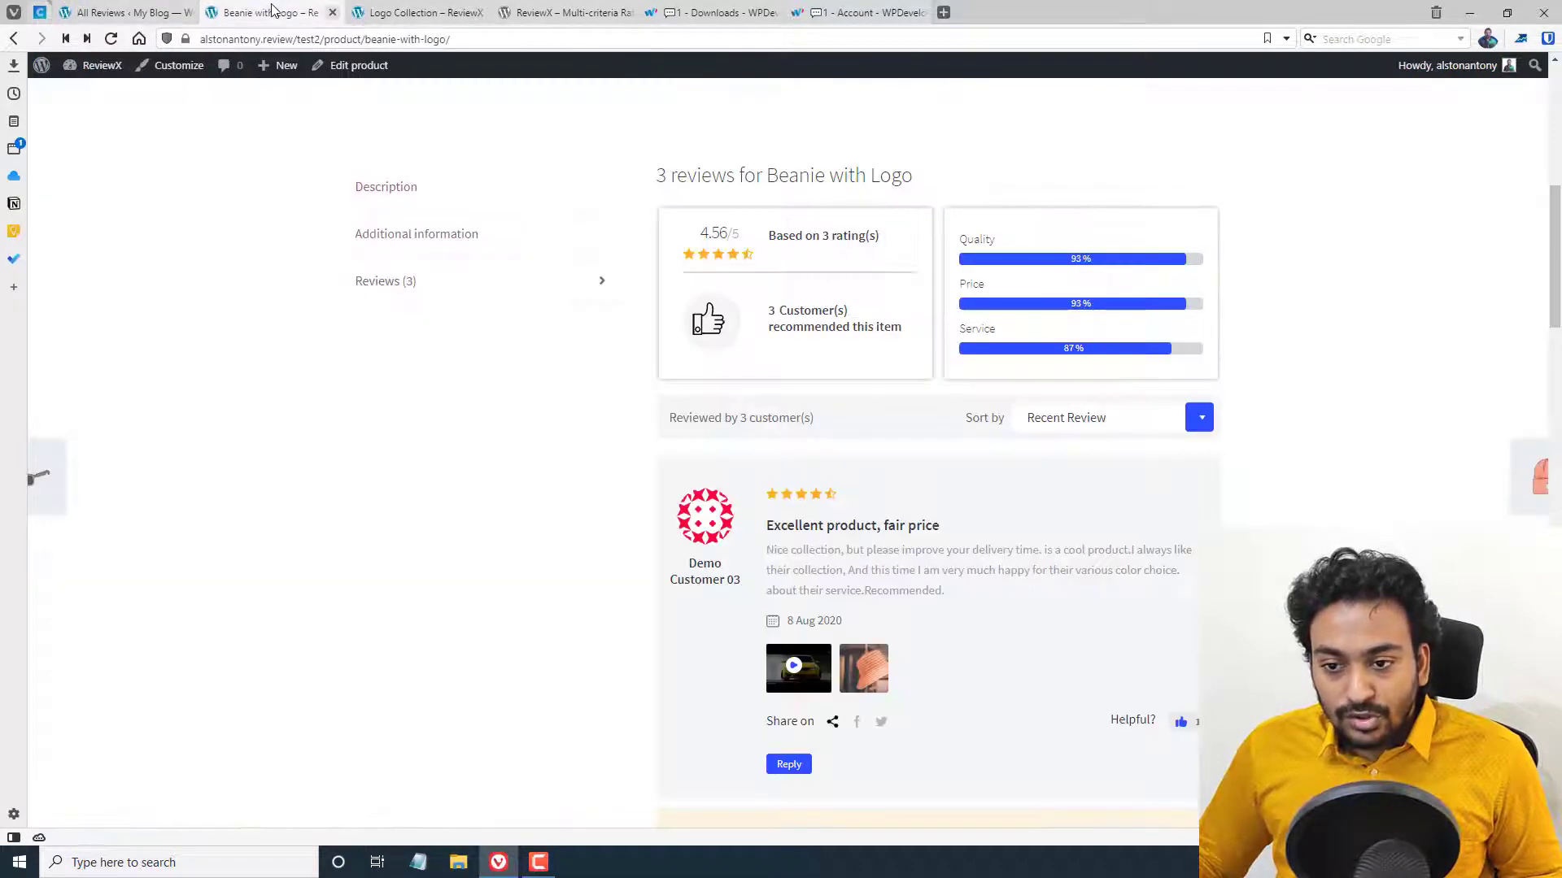
pyautogui.scroll(1, 442, 174)
pyautogui.scroll(-2, 912, 648)
pyautogui.scroll(5, 530, 468)
pyautogui.scroll(-8, 858, 520)
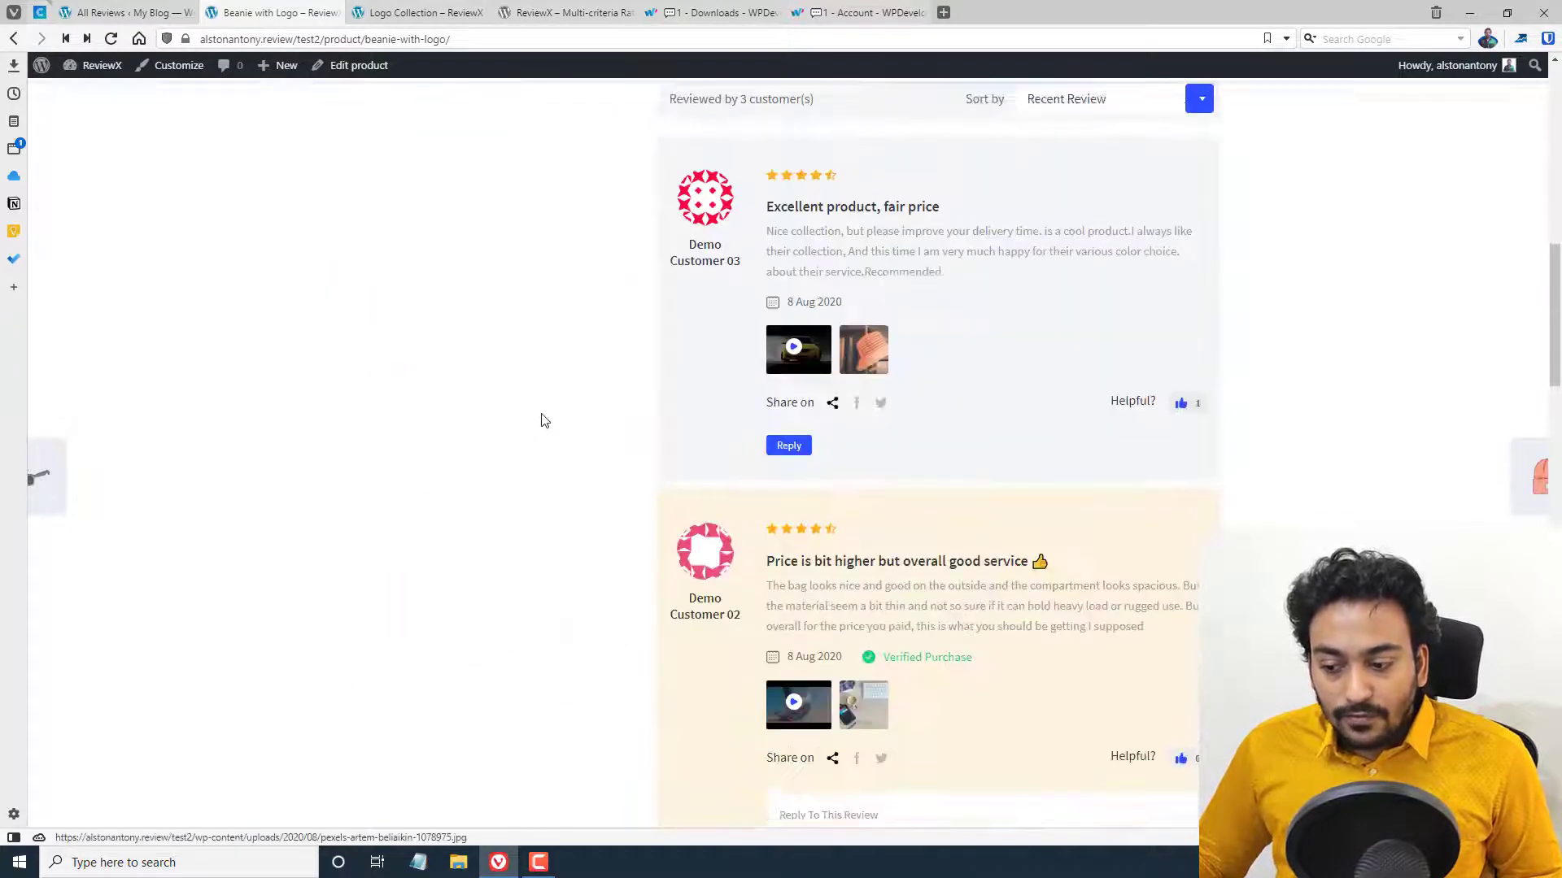
pyautogui.moveTo(81, 65)
pyautogui.click(88, 99)
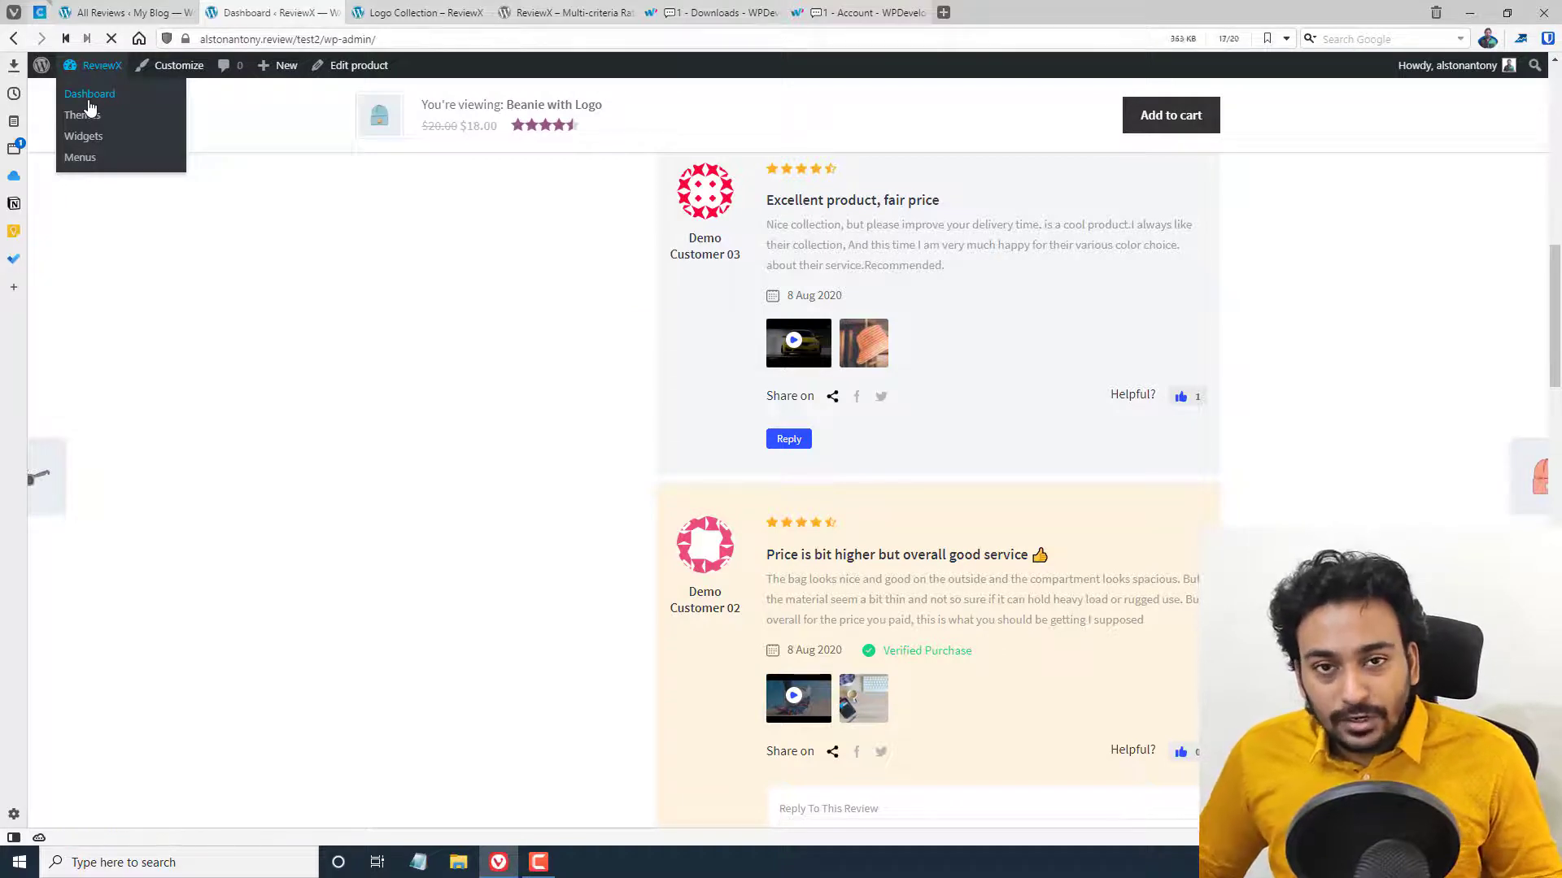
pyautogui.scroll(-1, 115, 530)
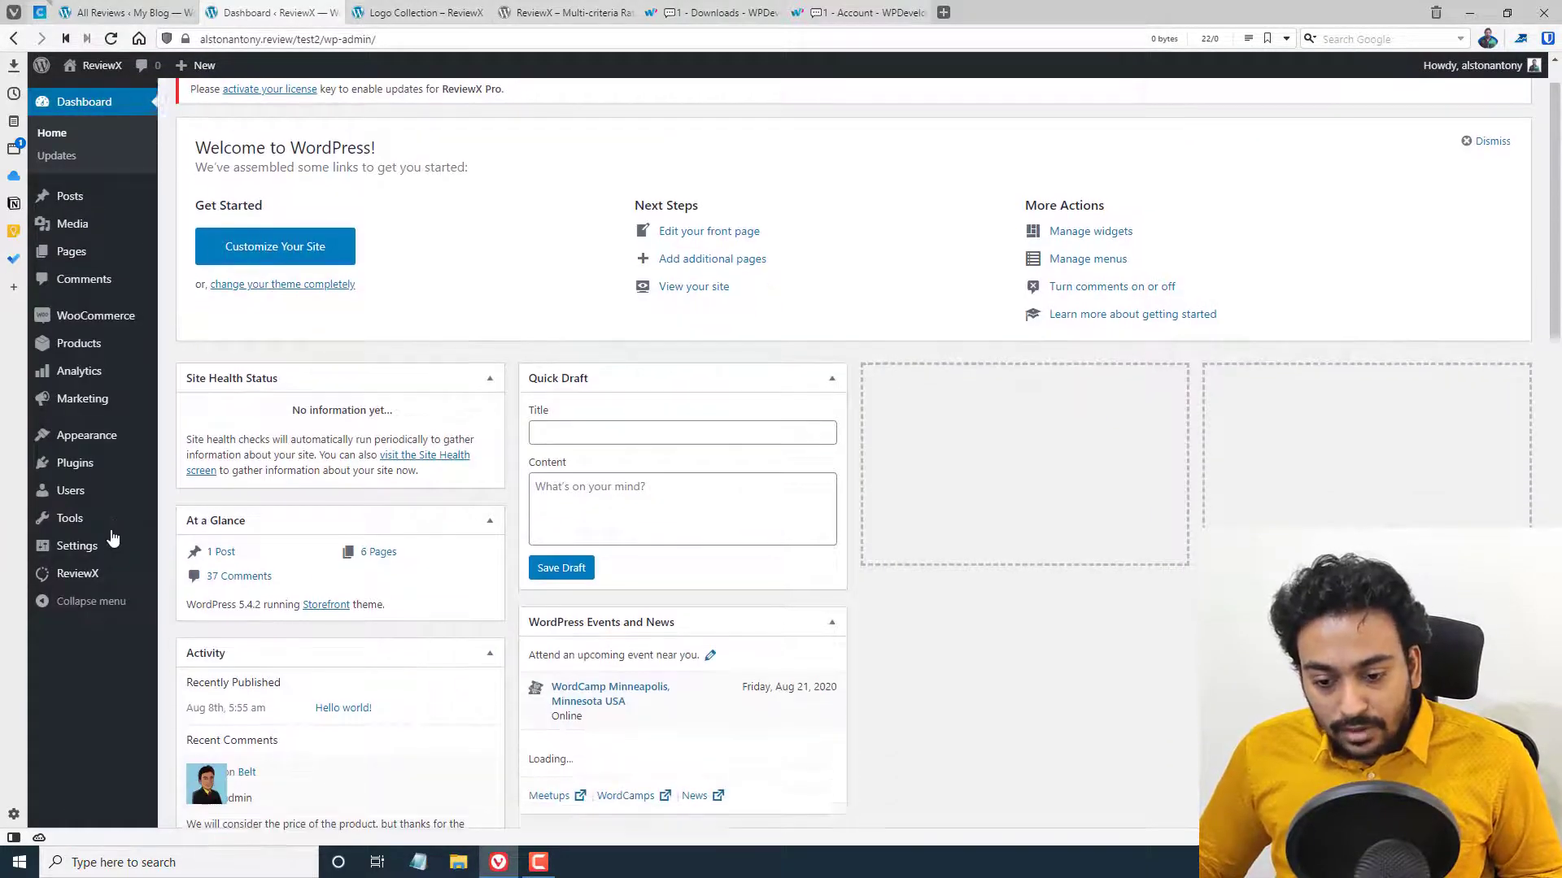
pyautogui.click(63, 582)
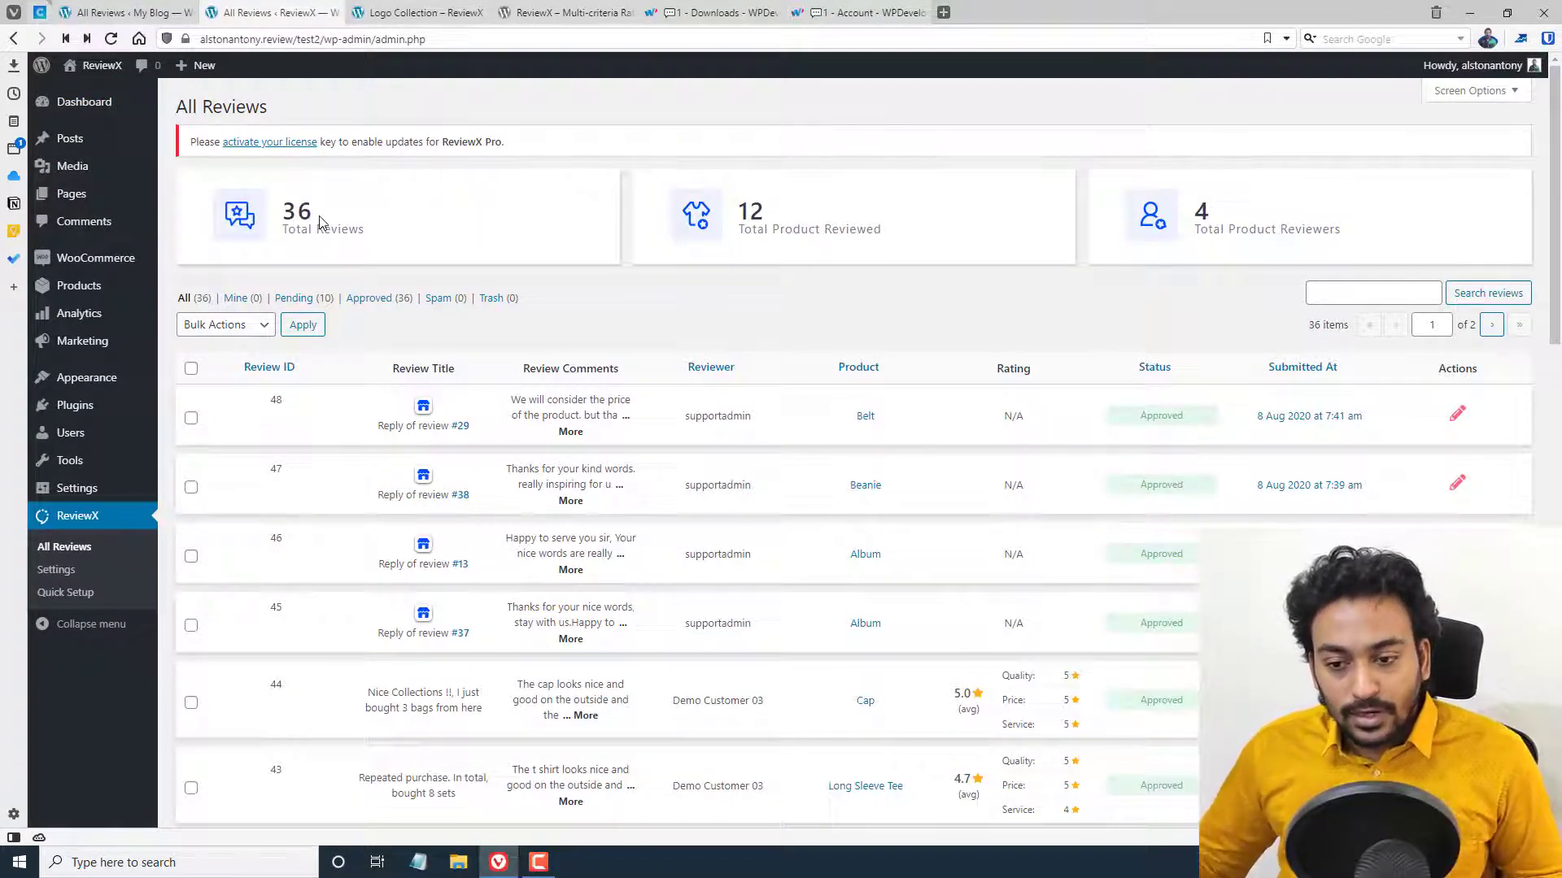
# Check the totals for reviews, reviewed products and product reviewers above the reviews list
pyautogui.moveTo(319, 219); pyautogui.dragTo(742, 208)
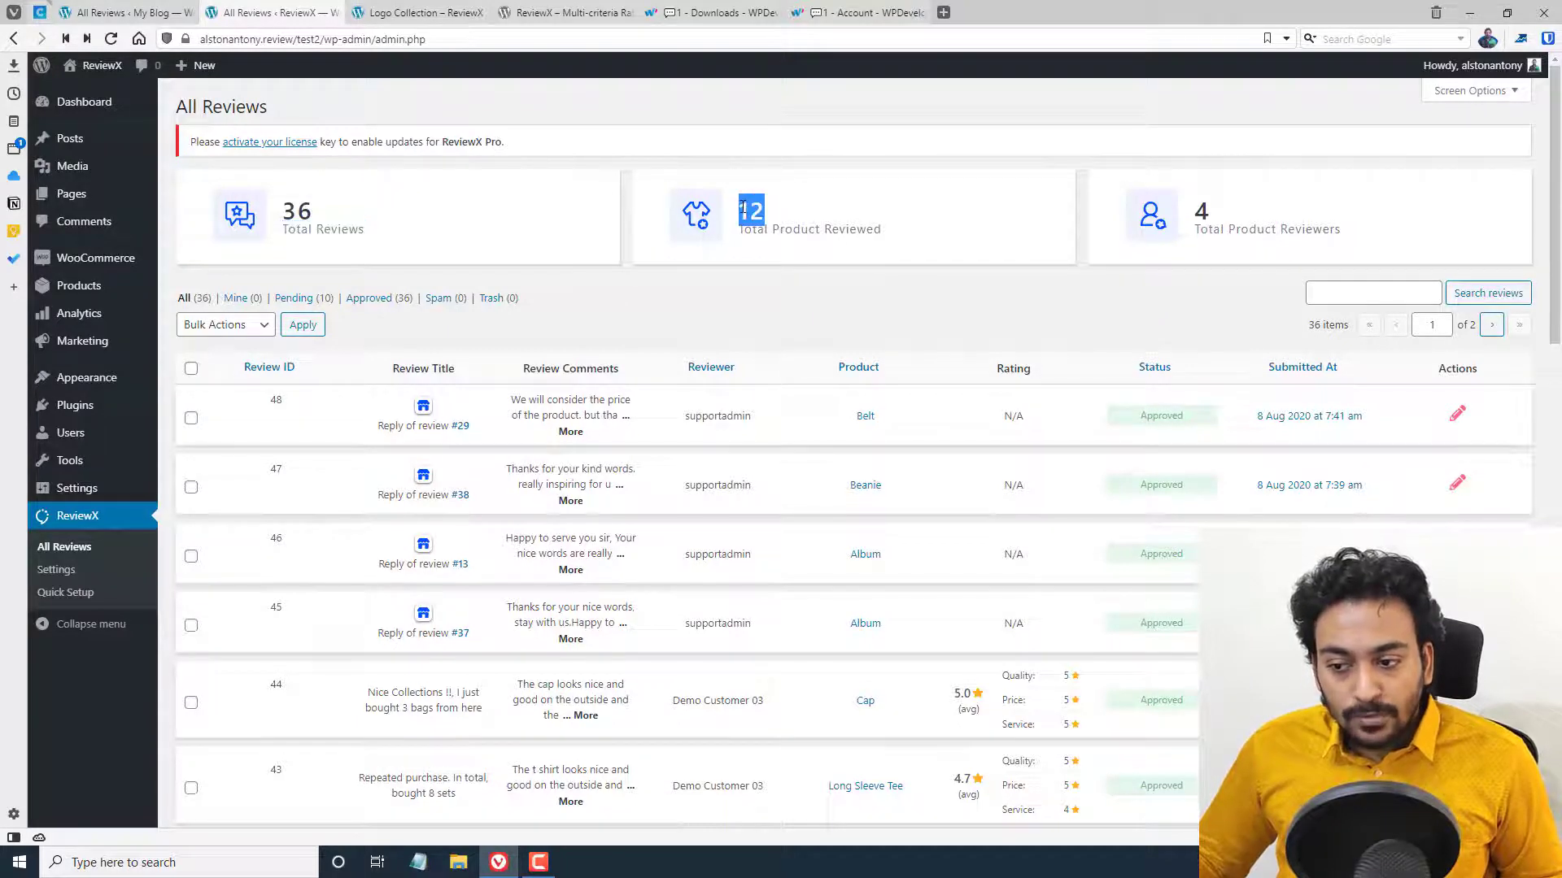
pyautogui.tripleClick(1251, 239)
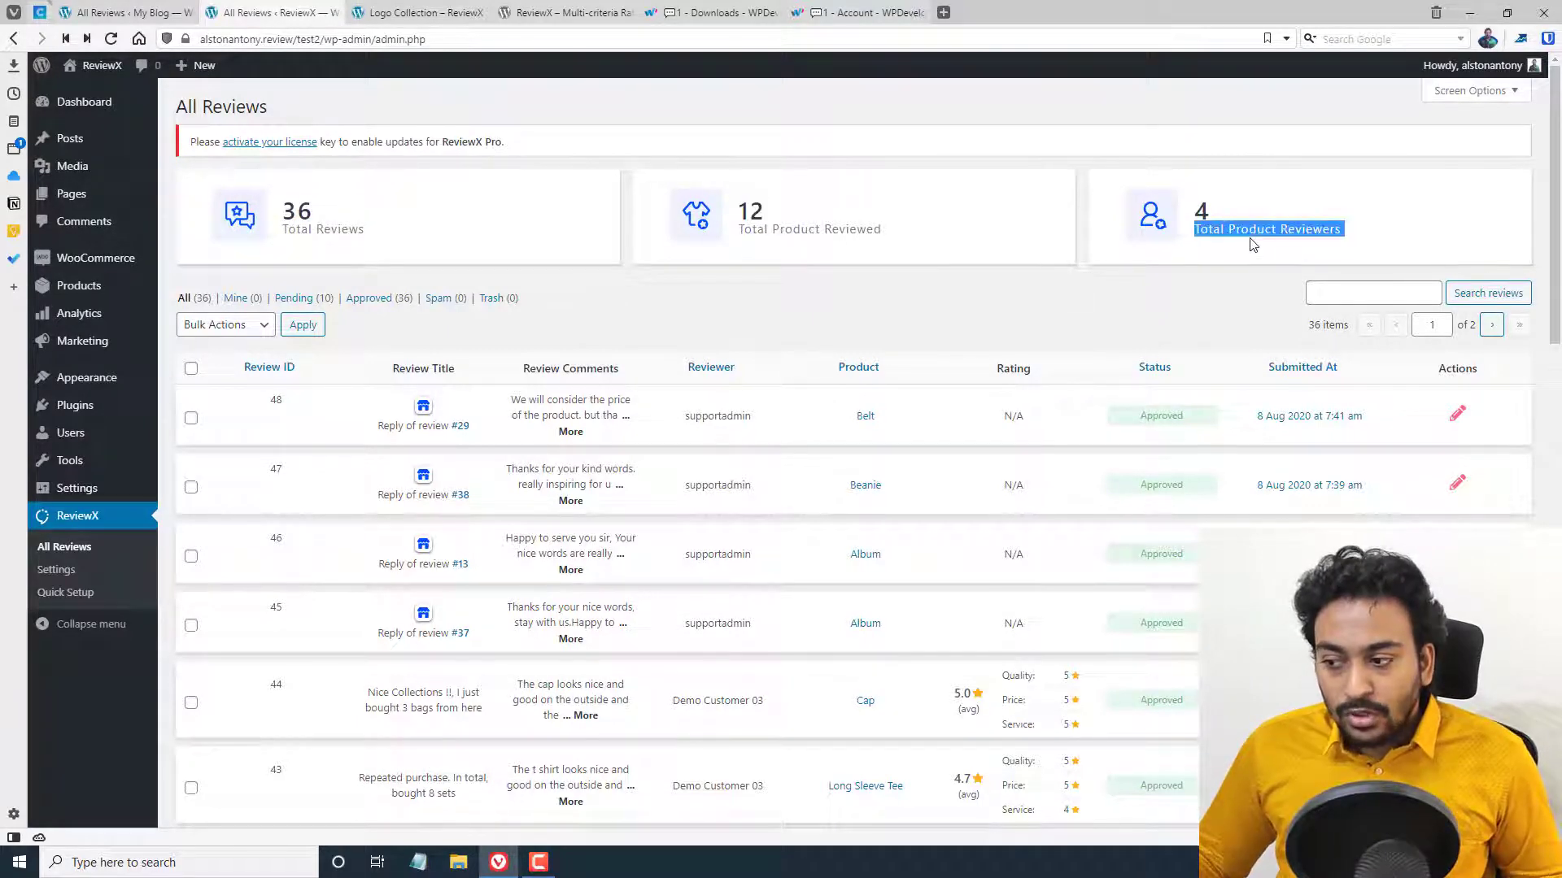
pyautogui.click(1213, 222)
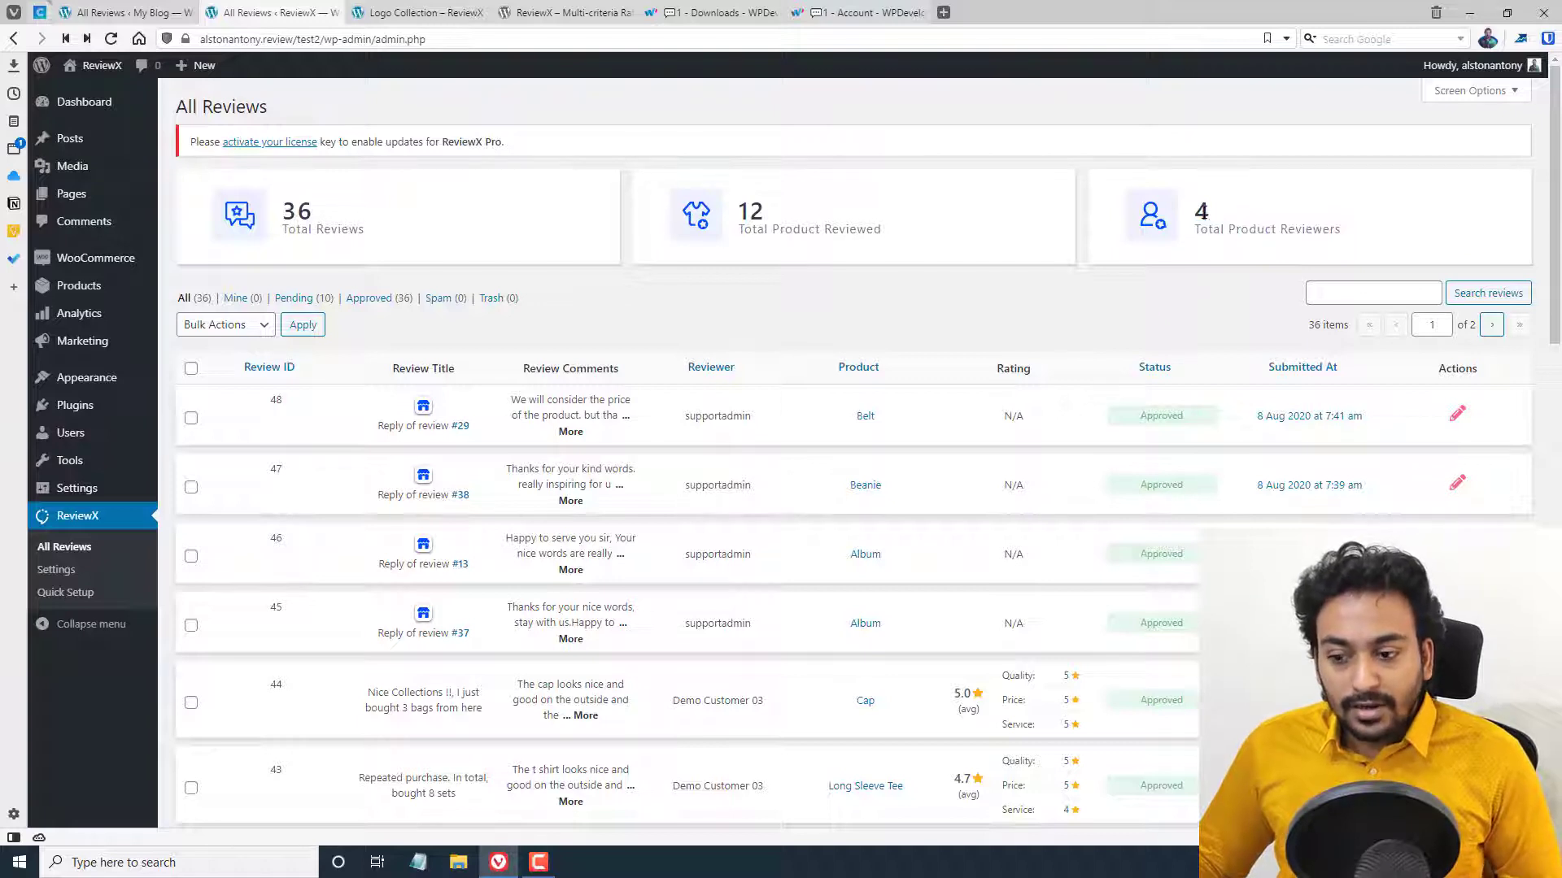
pyautogui.doubleClick(1204, 213)
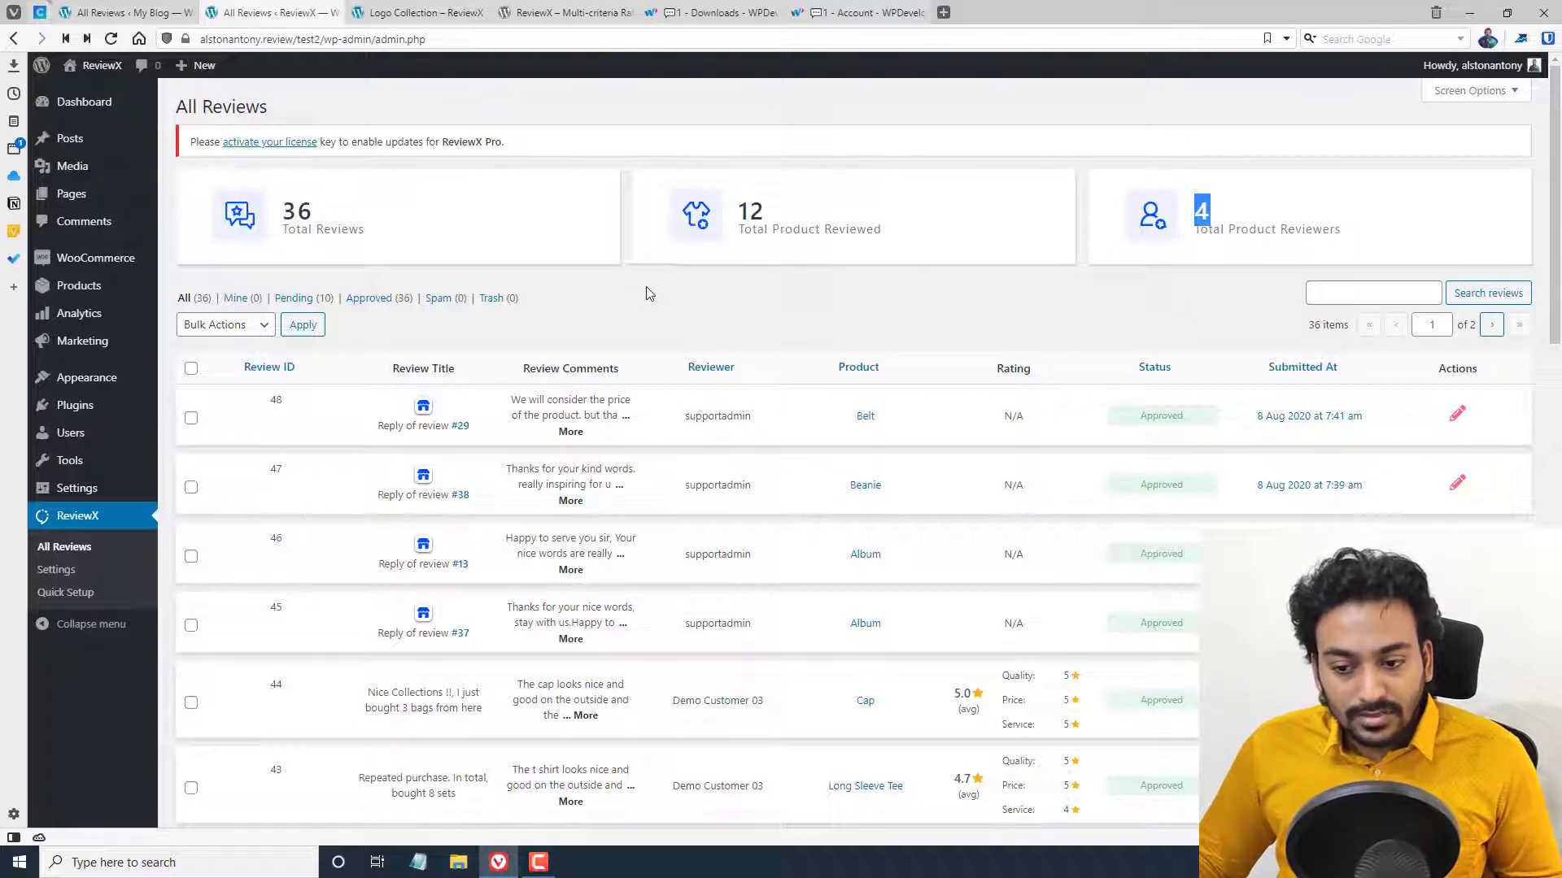
# Open the newest Belt reply for editing to view its status options, and return to the reviews list unchanged
pyautogui.scroll(-1, 657, 295)
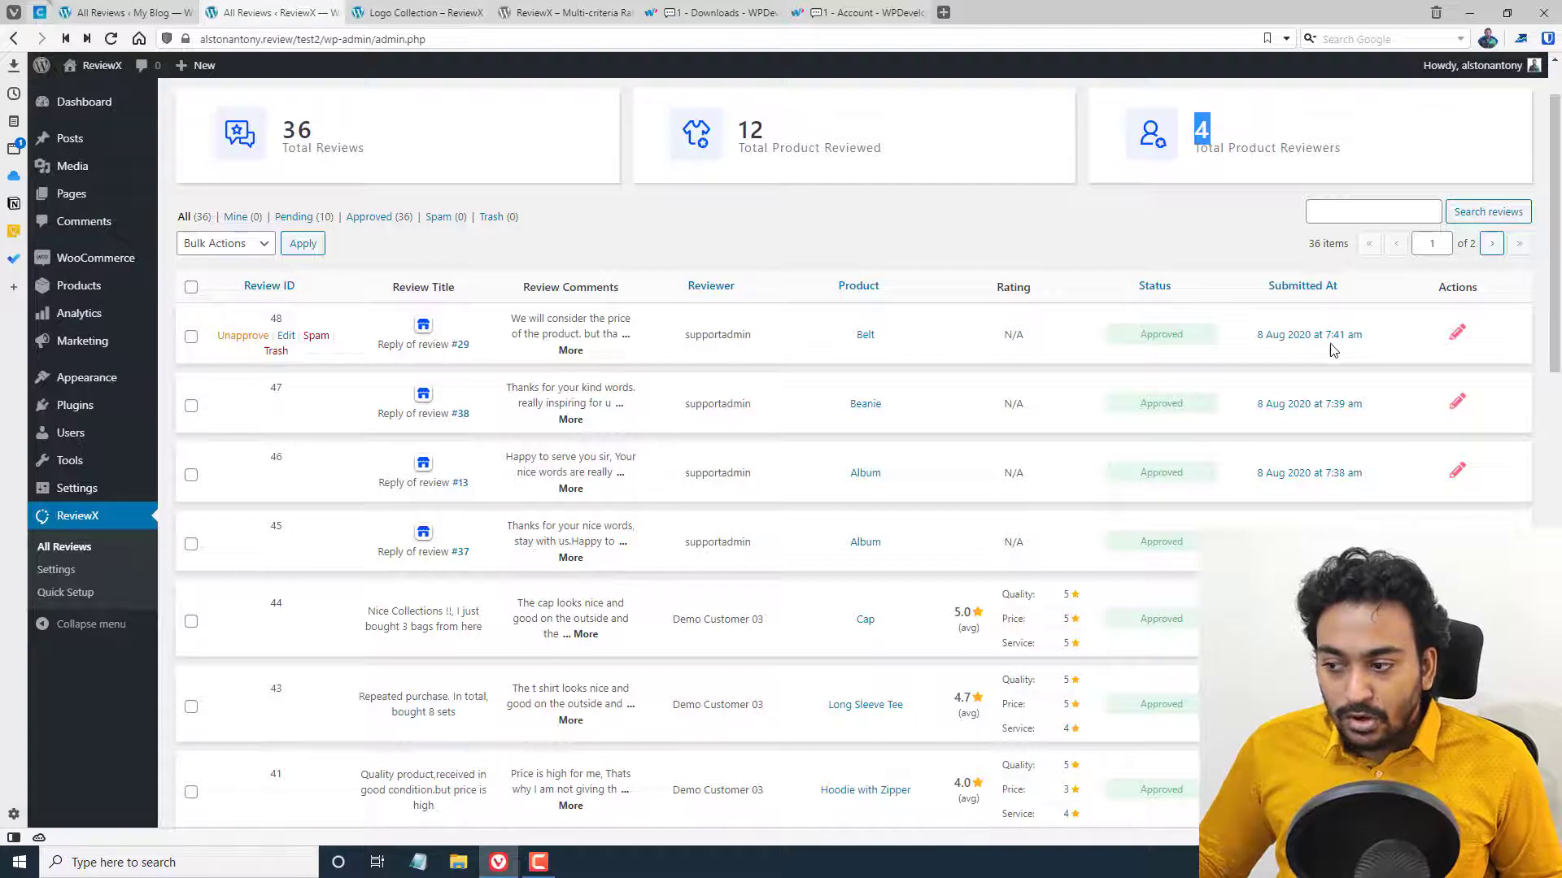
pyautogui.click(1456, 334)
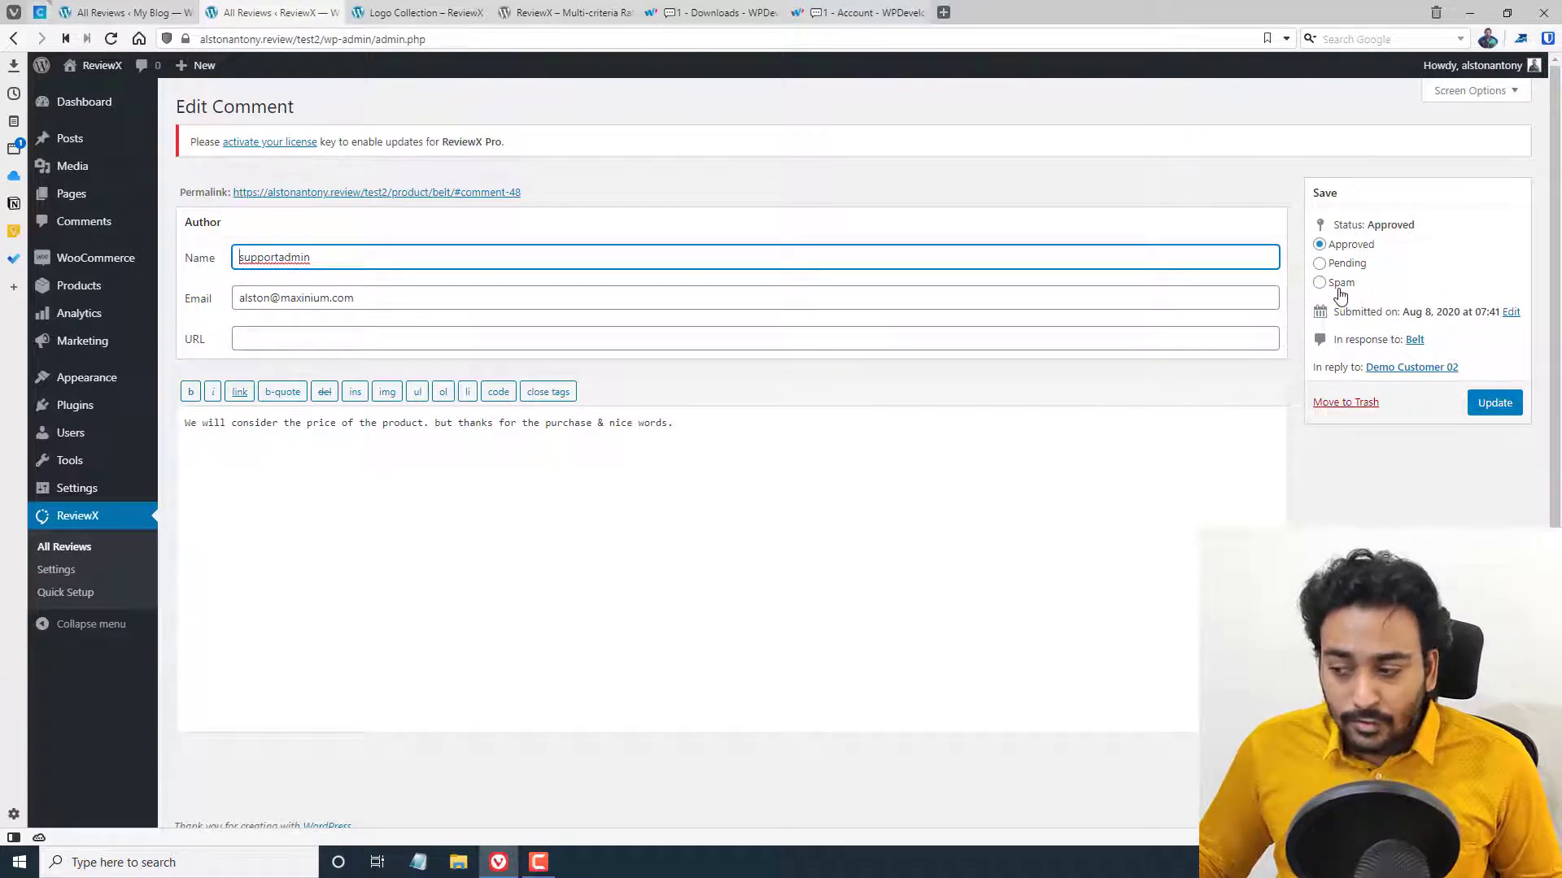
pyautogui.click(16, 39)
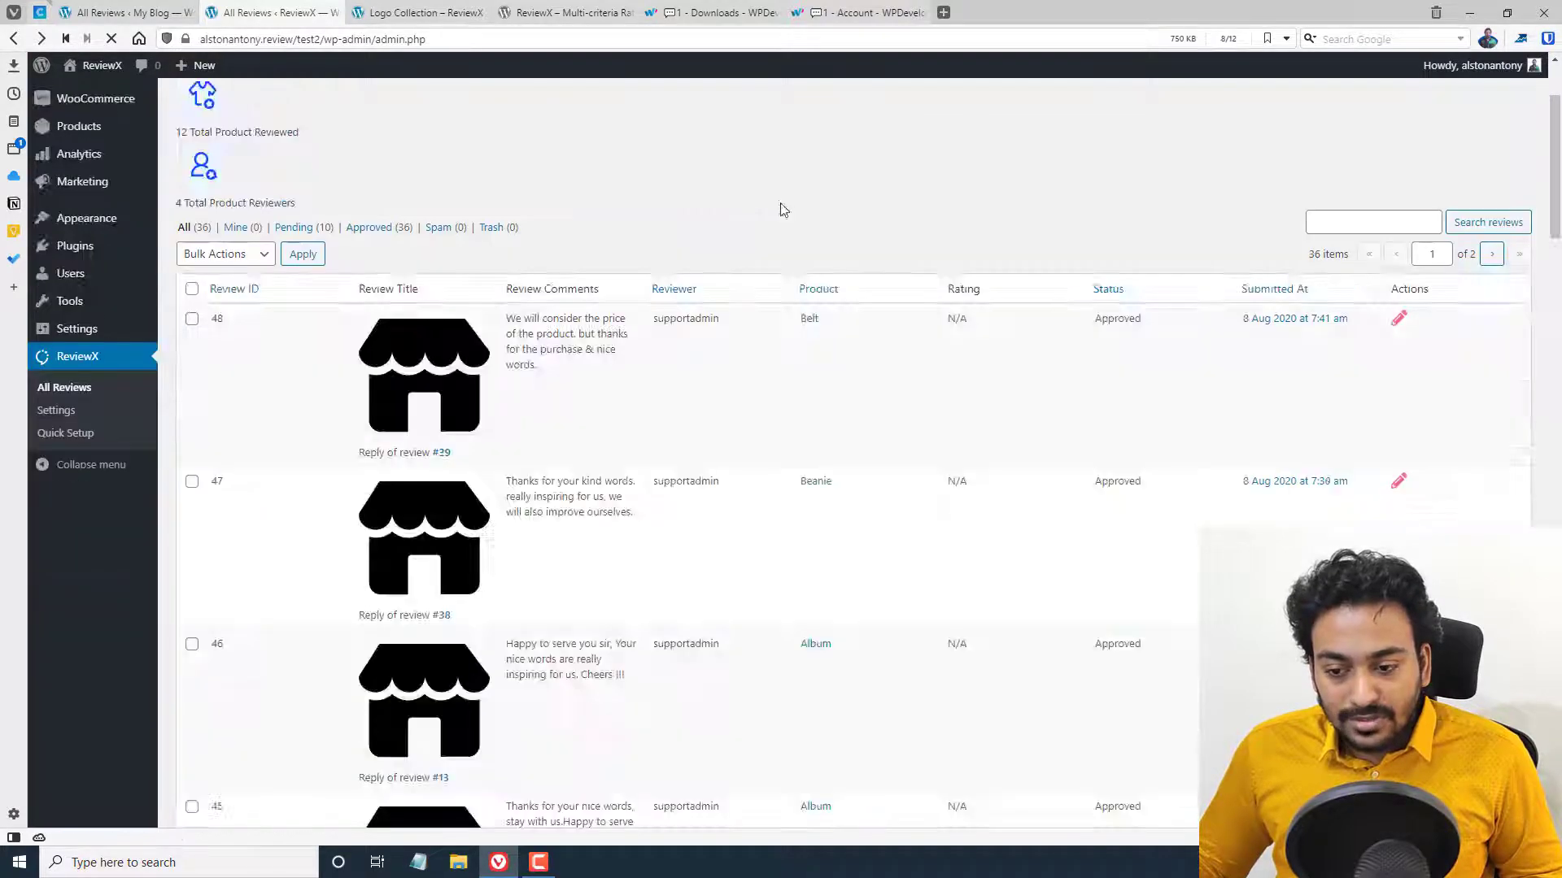
# Examine the per-criterion ratings of the listed reviews and the available bulk actions
pyautogui.scroll(-1, 260, 261)
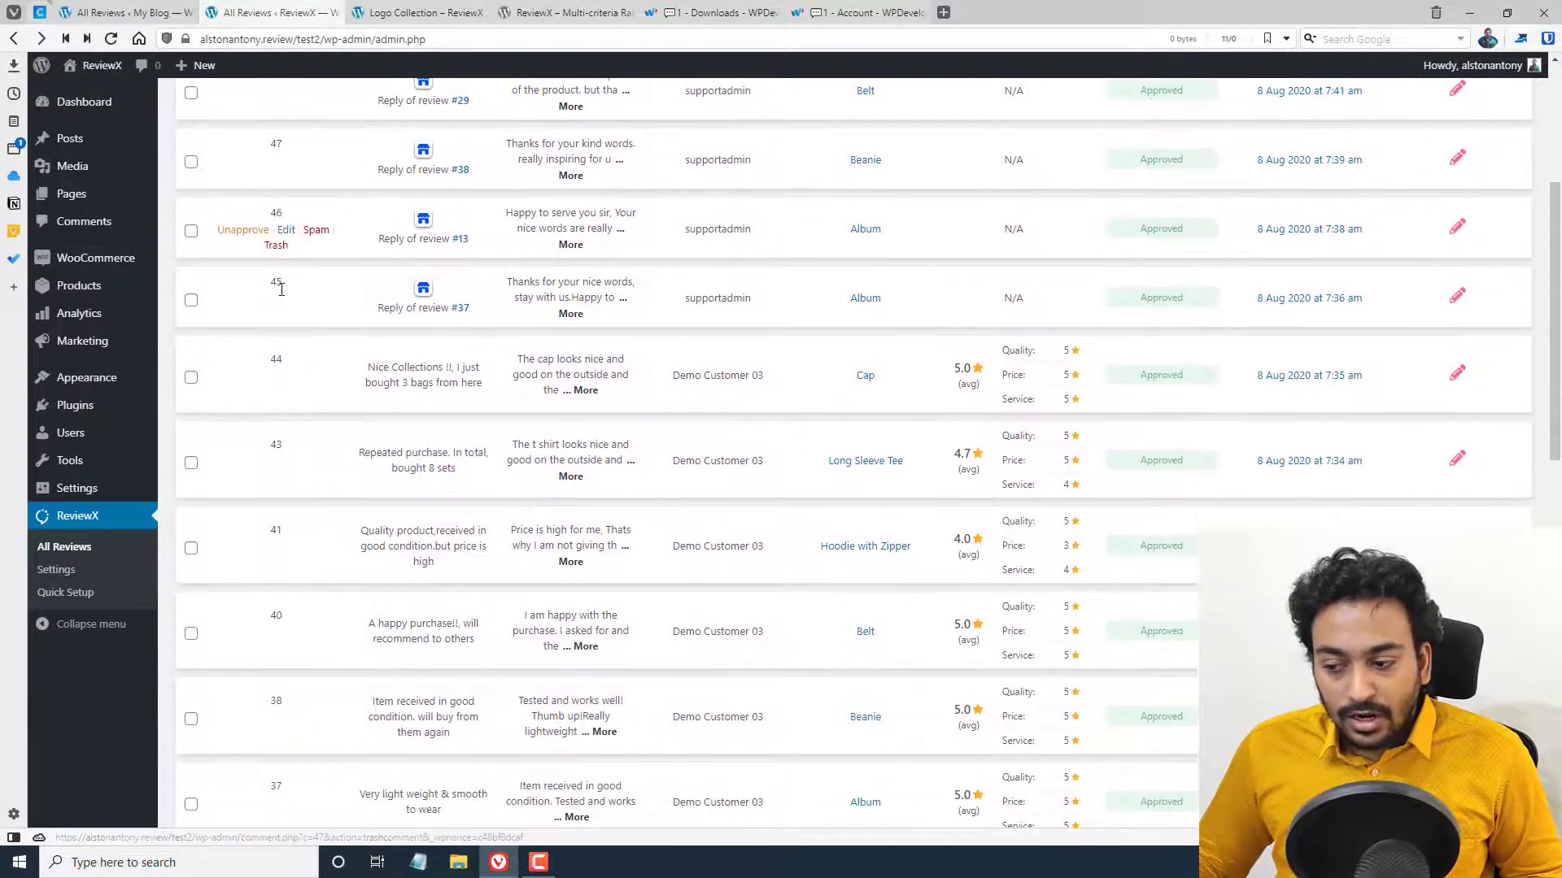
pyautogui.scroll(-4, 281, 290)
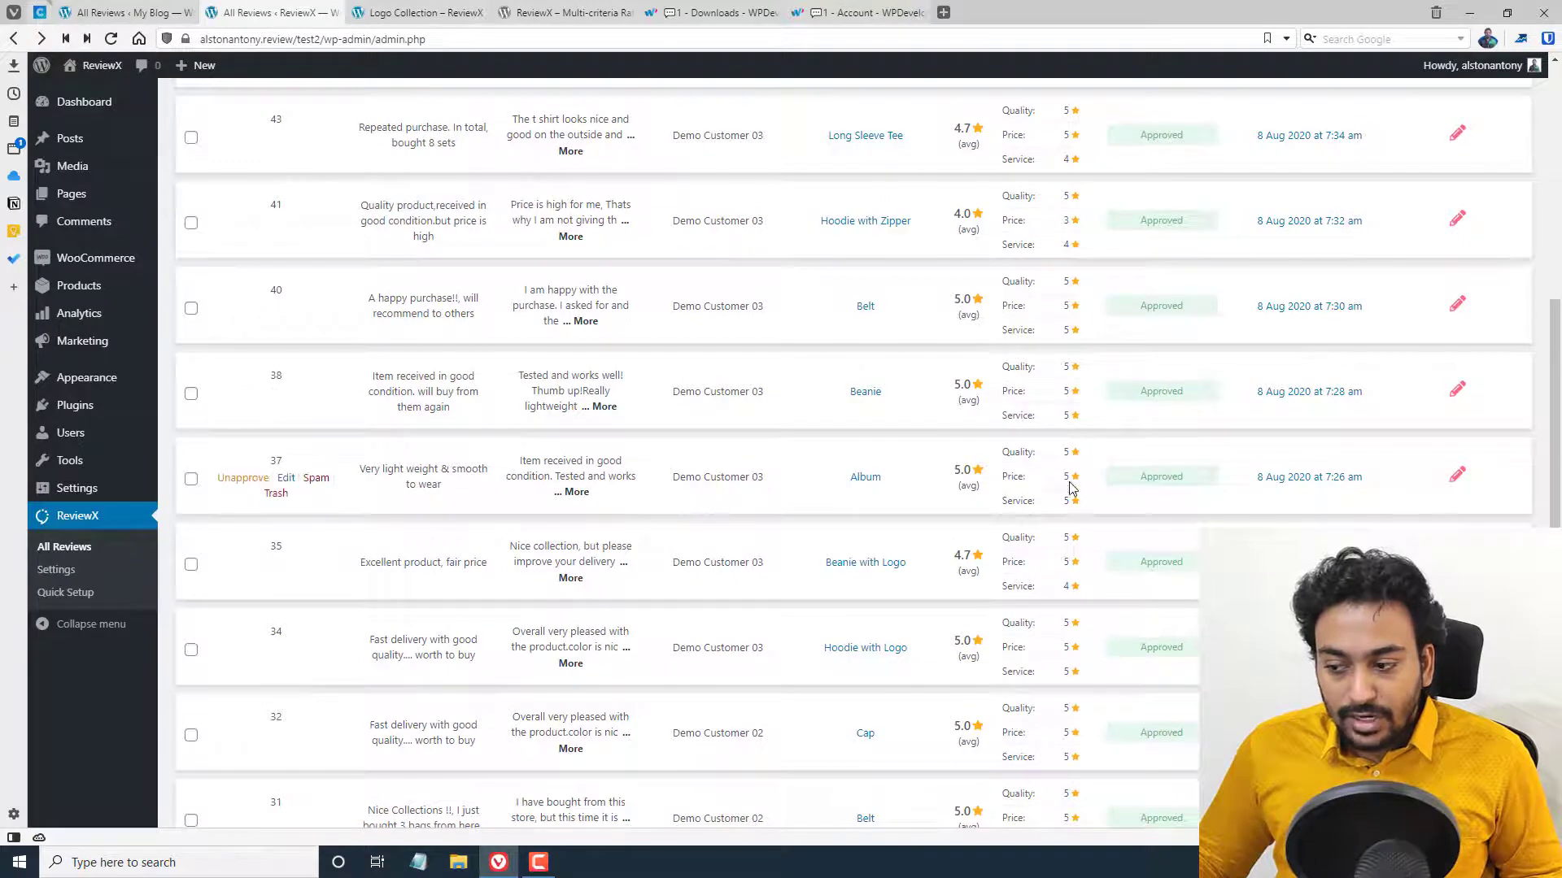
pyautogui.scroll(8, 862, 488)
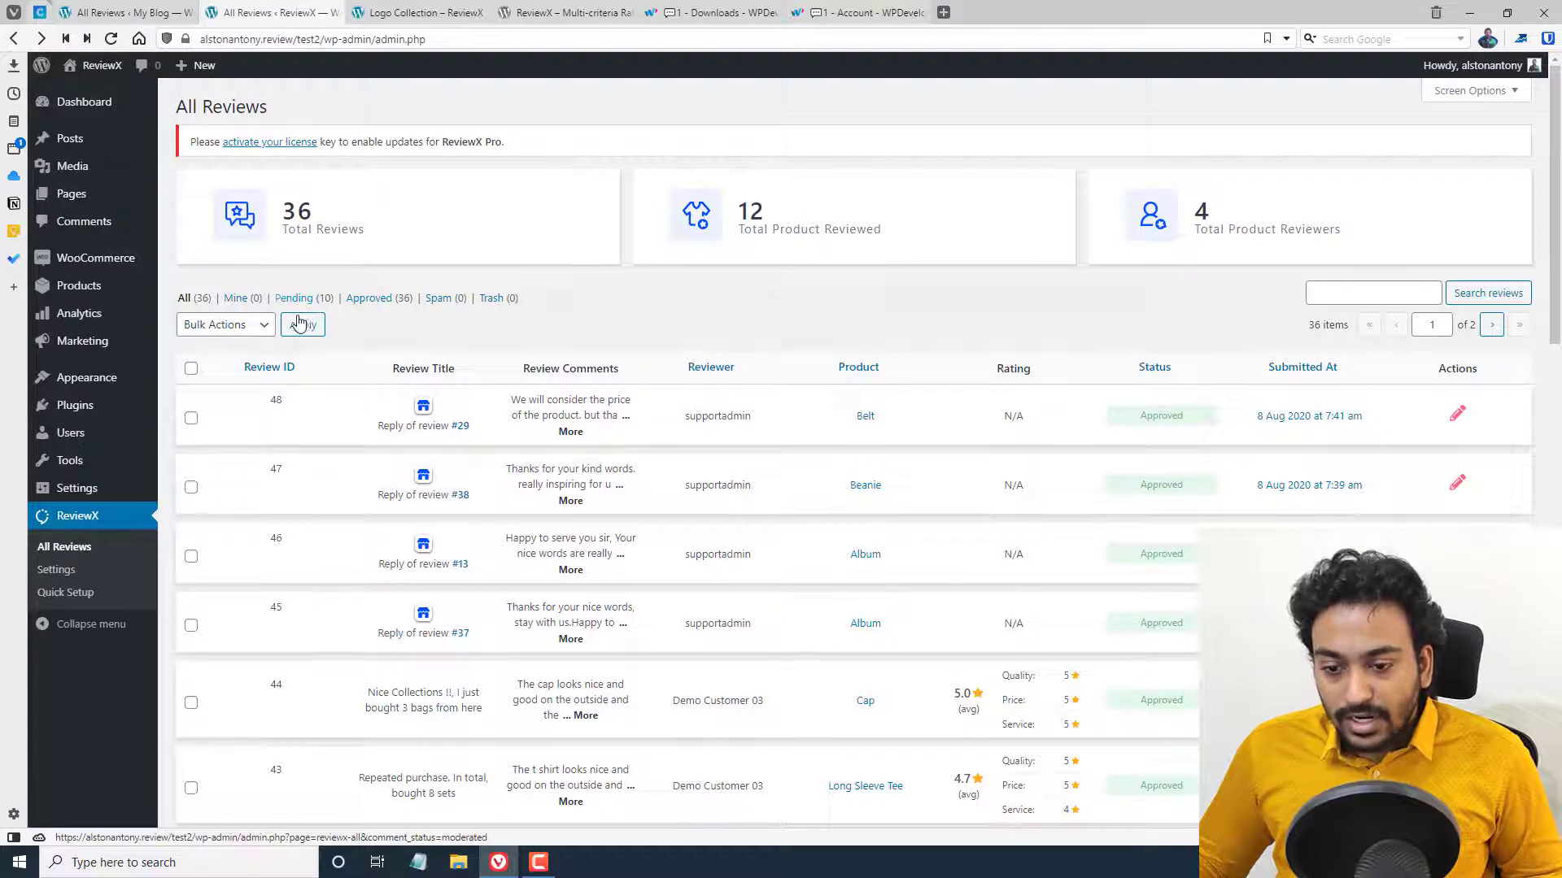
pyautogui.click(229, 327)
pyautogui.click(422, 336)
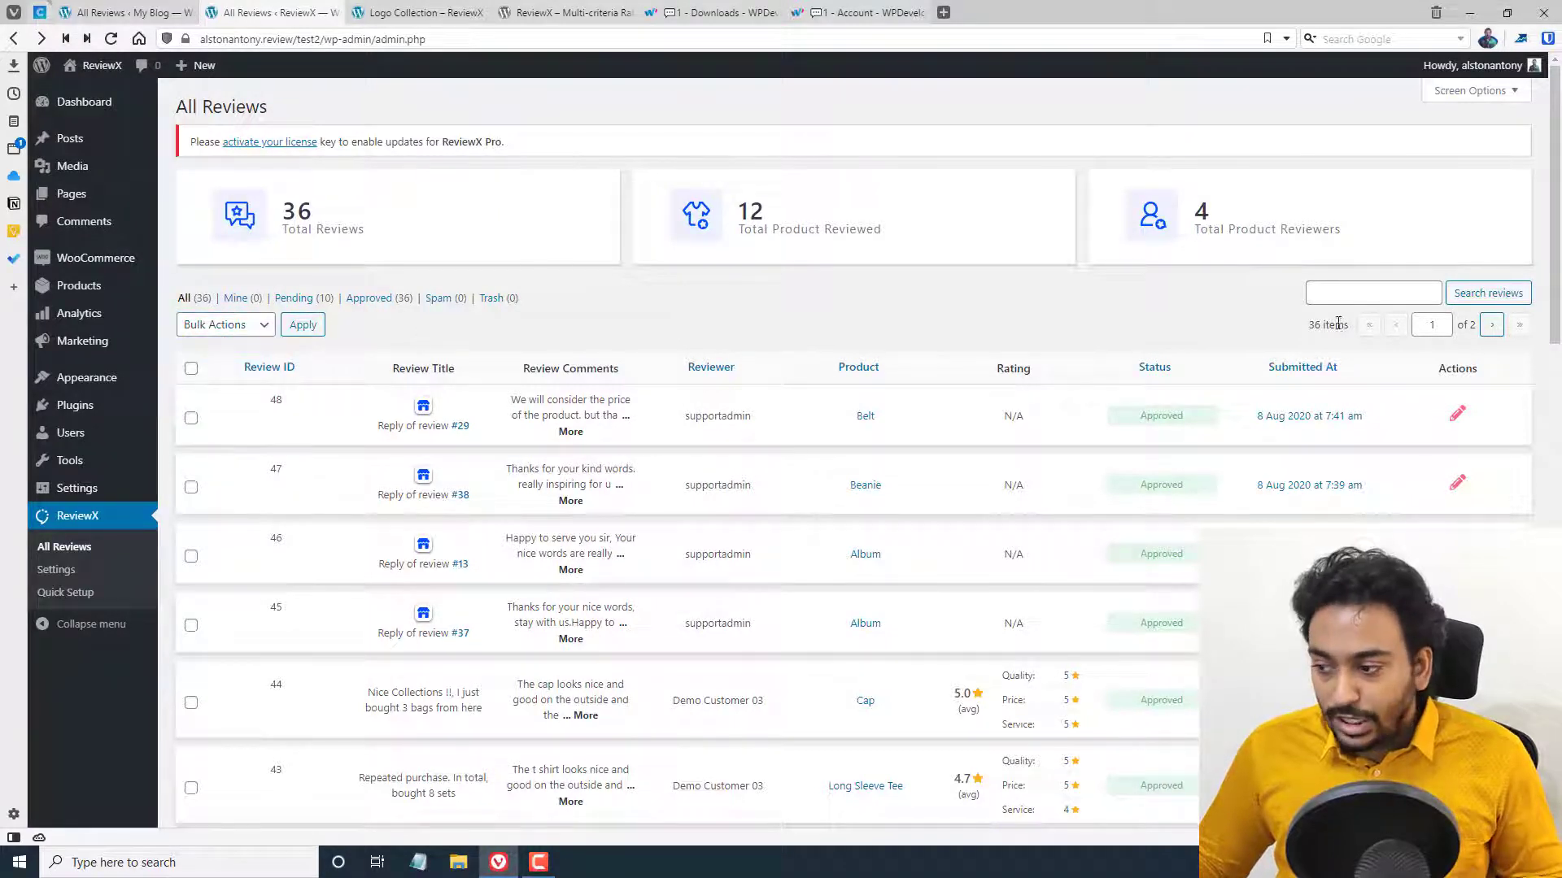
# Look over the search and paging options and the submission dates in the ReviewX reviews list
pyautogui.click(1372, 290)
pyautogui.click(1278, 315)
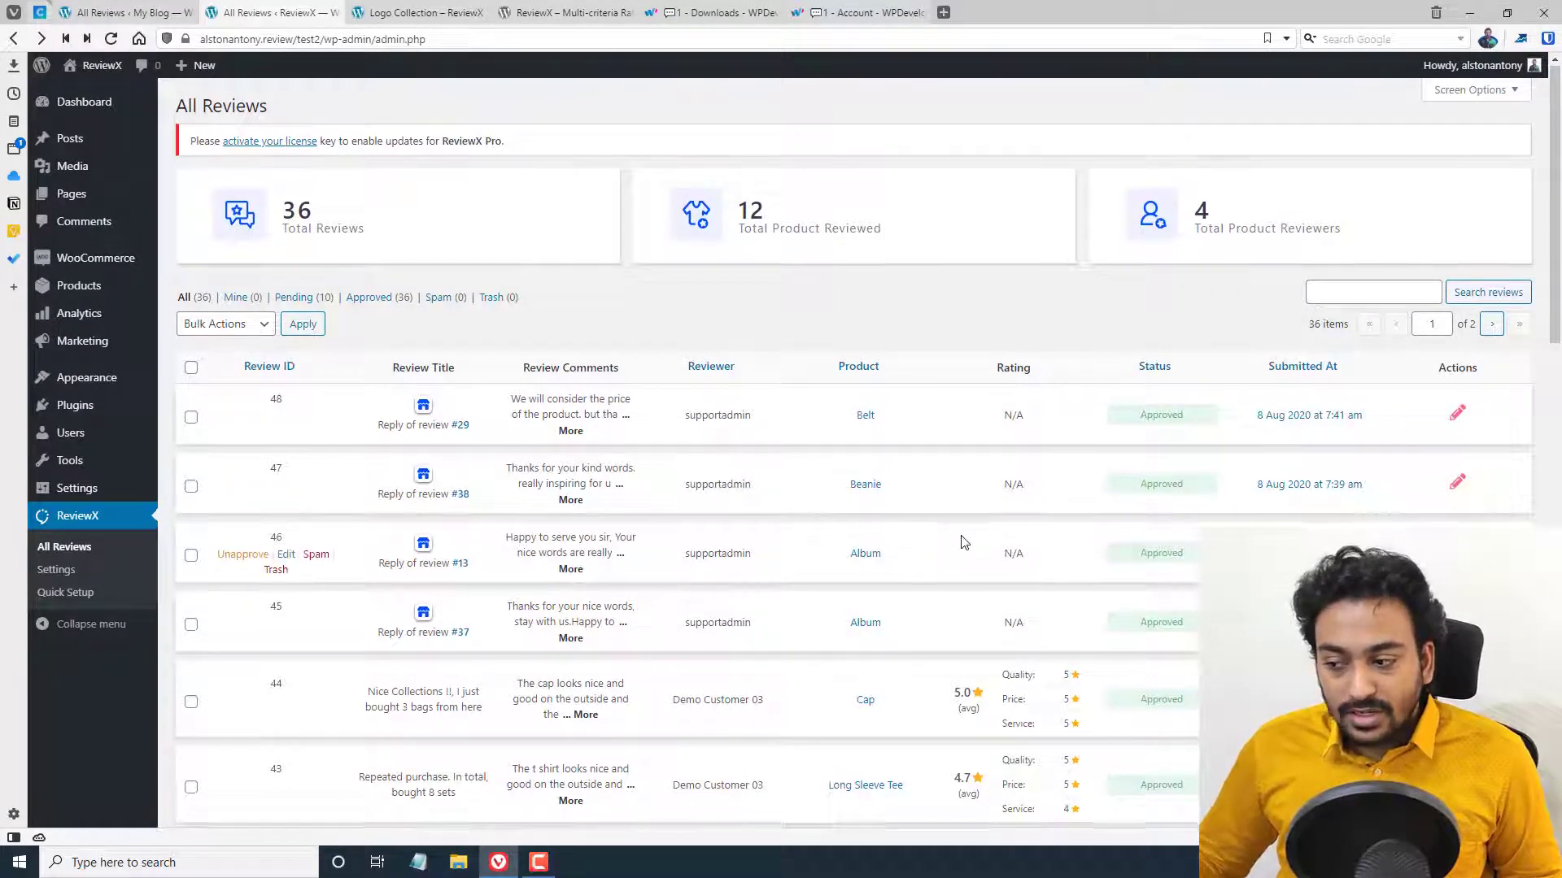
pyautogui.scroll(-1, 962, 494)
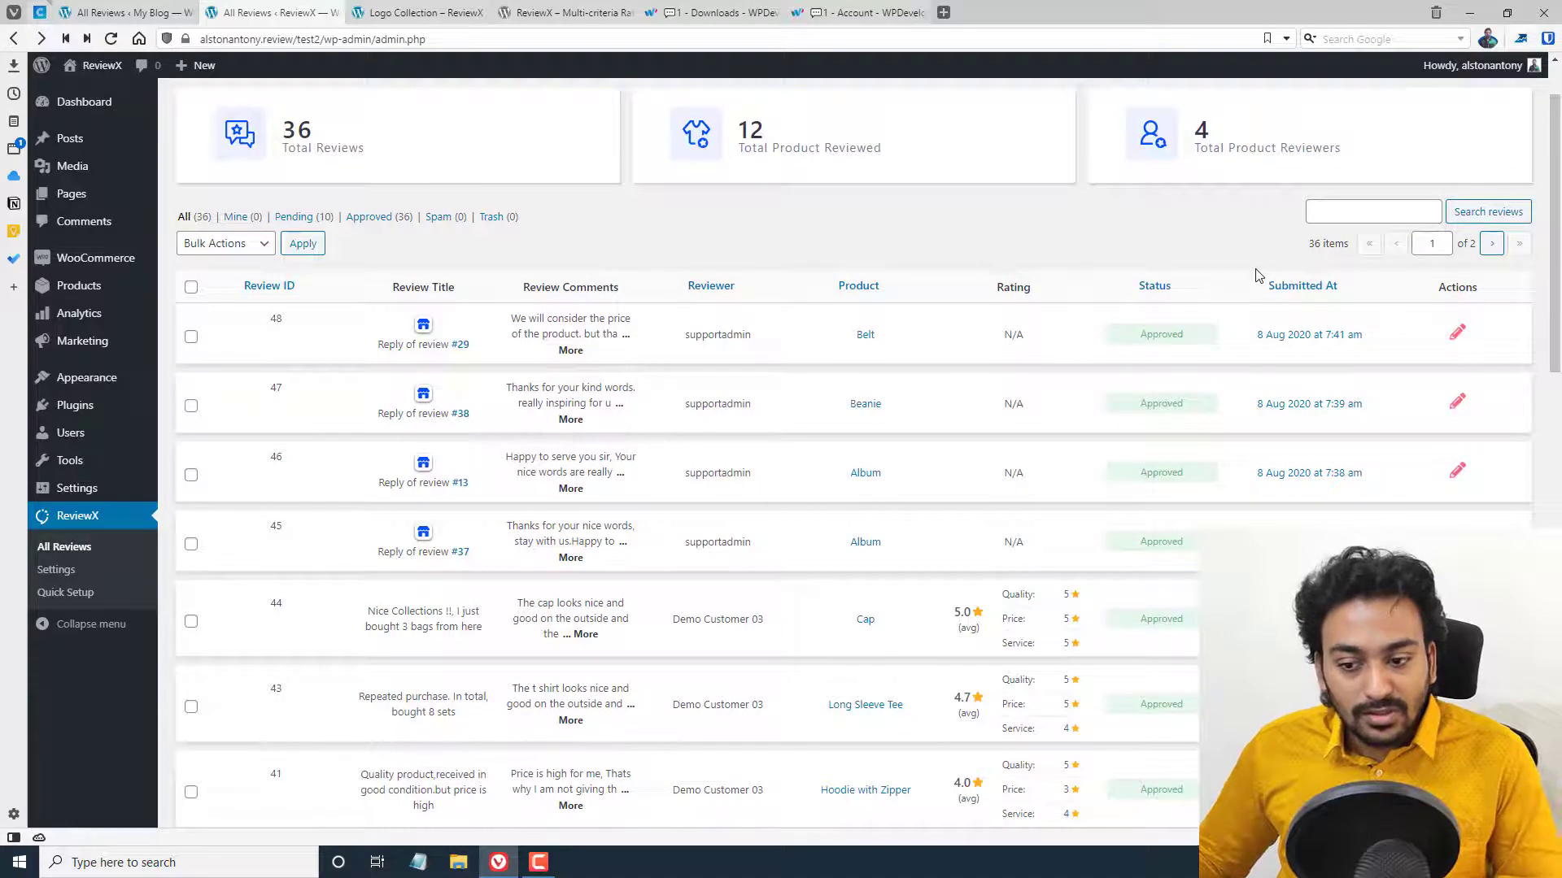
pyautogui.click(1287, 293)
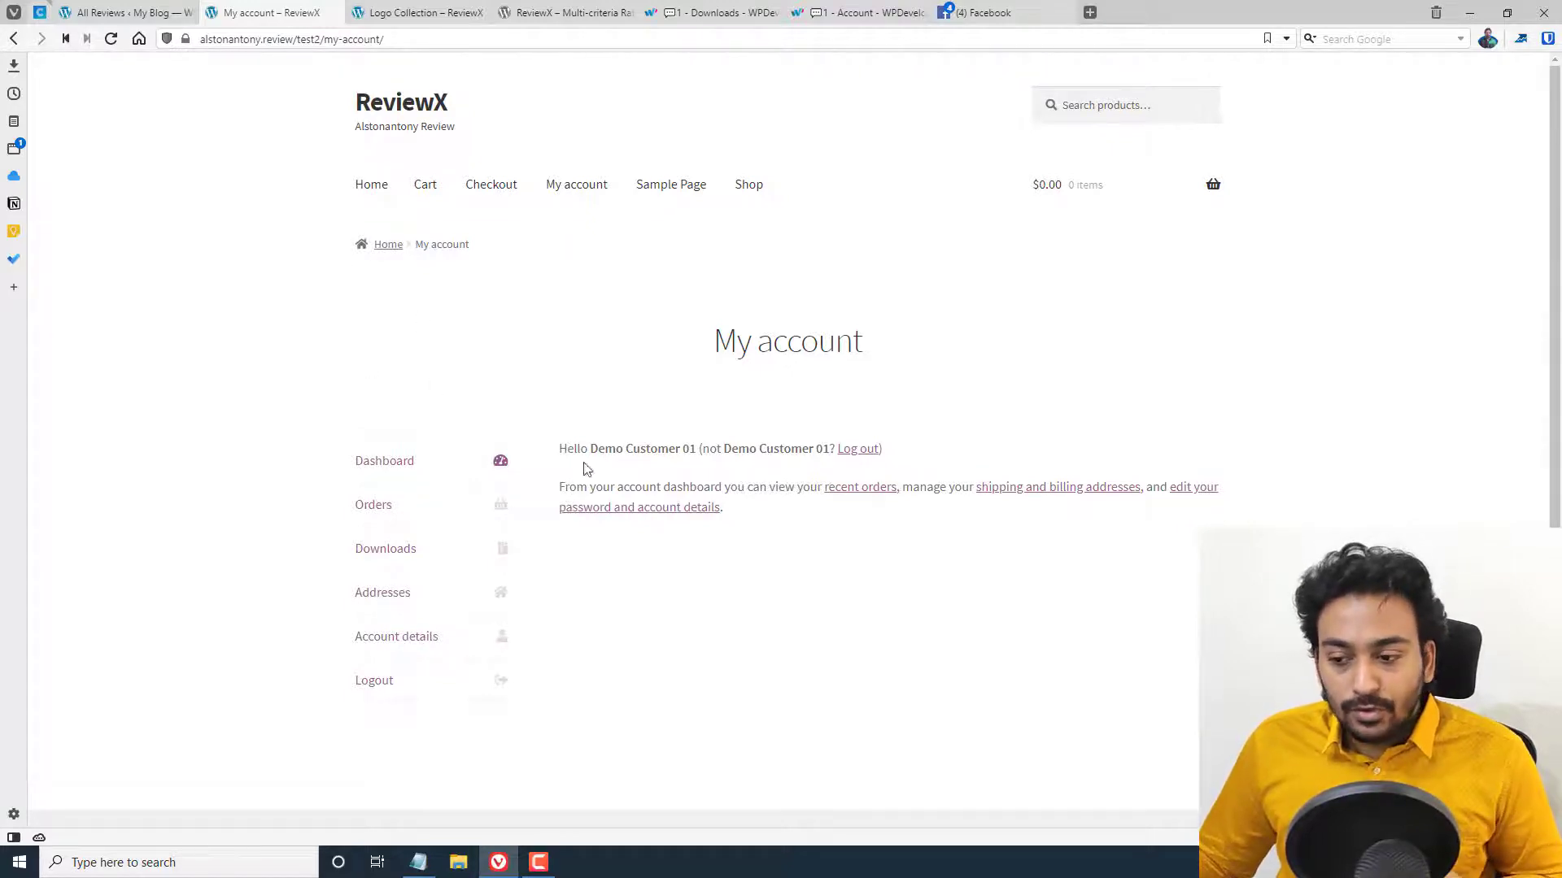
# Open the order list from the demo customer's My account page on the storefront and show its review actions
pyautogui.moveTo(606, 453); pyautogui.dragTo(645, 448)
pyautogui.click(698, 448)
pyautogui.click(644, 449)
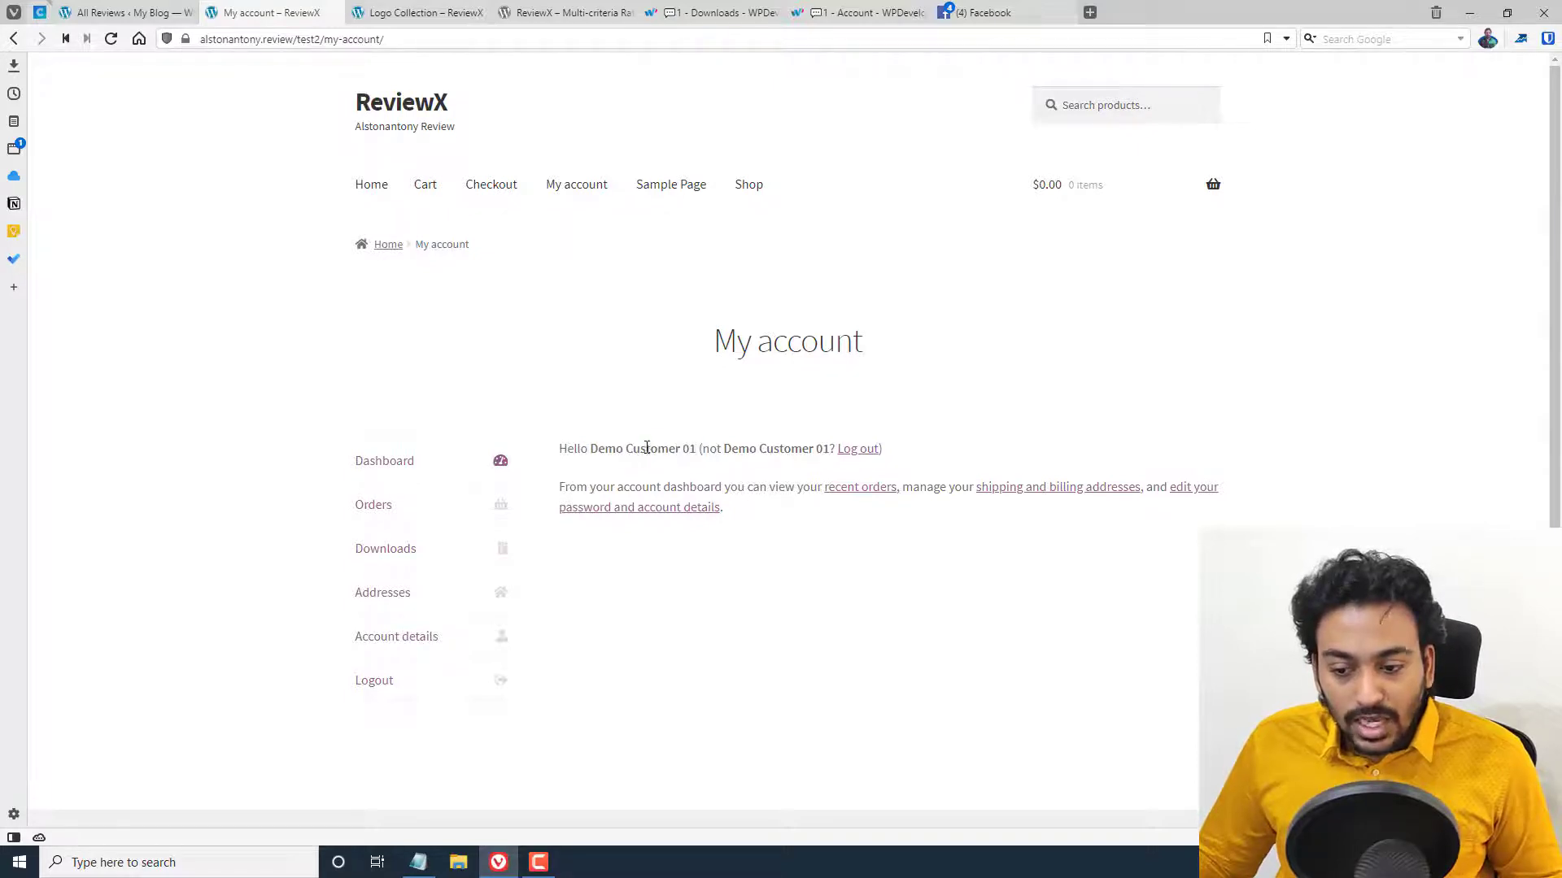
pyautogui.click(420, 508)
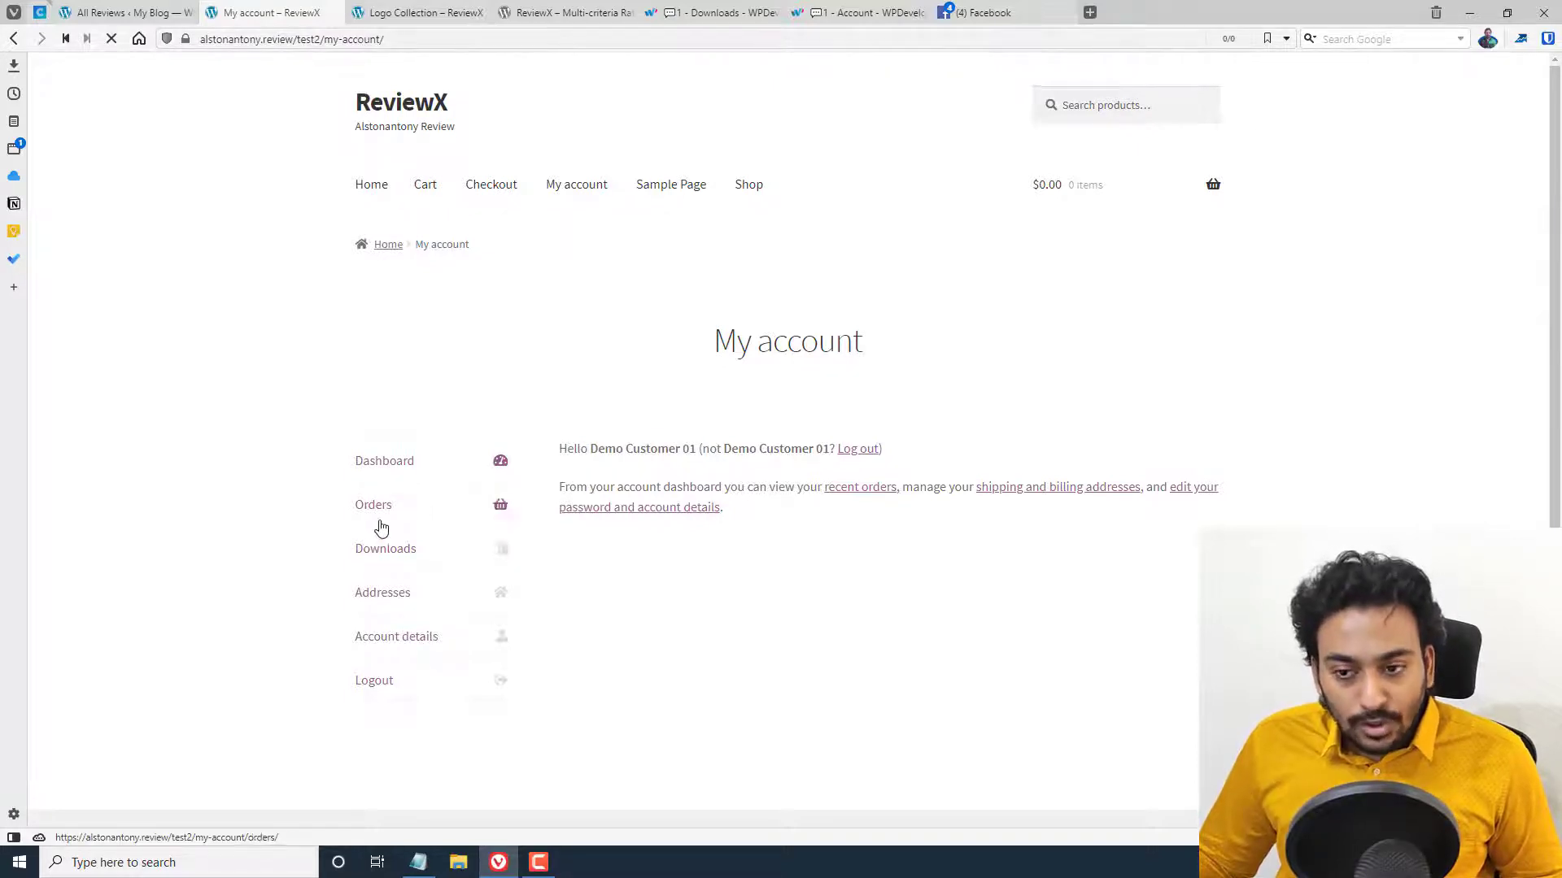
pyautogui.scroll(-2, 491, 460)
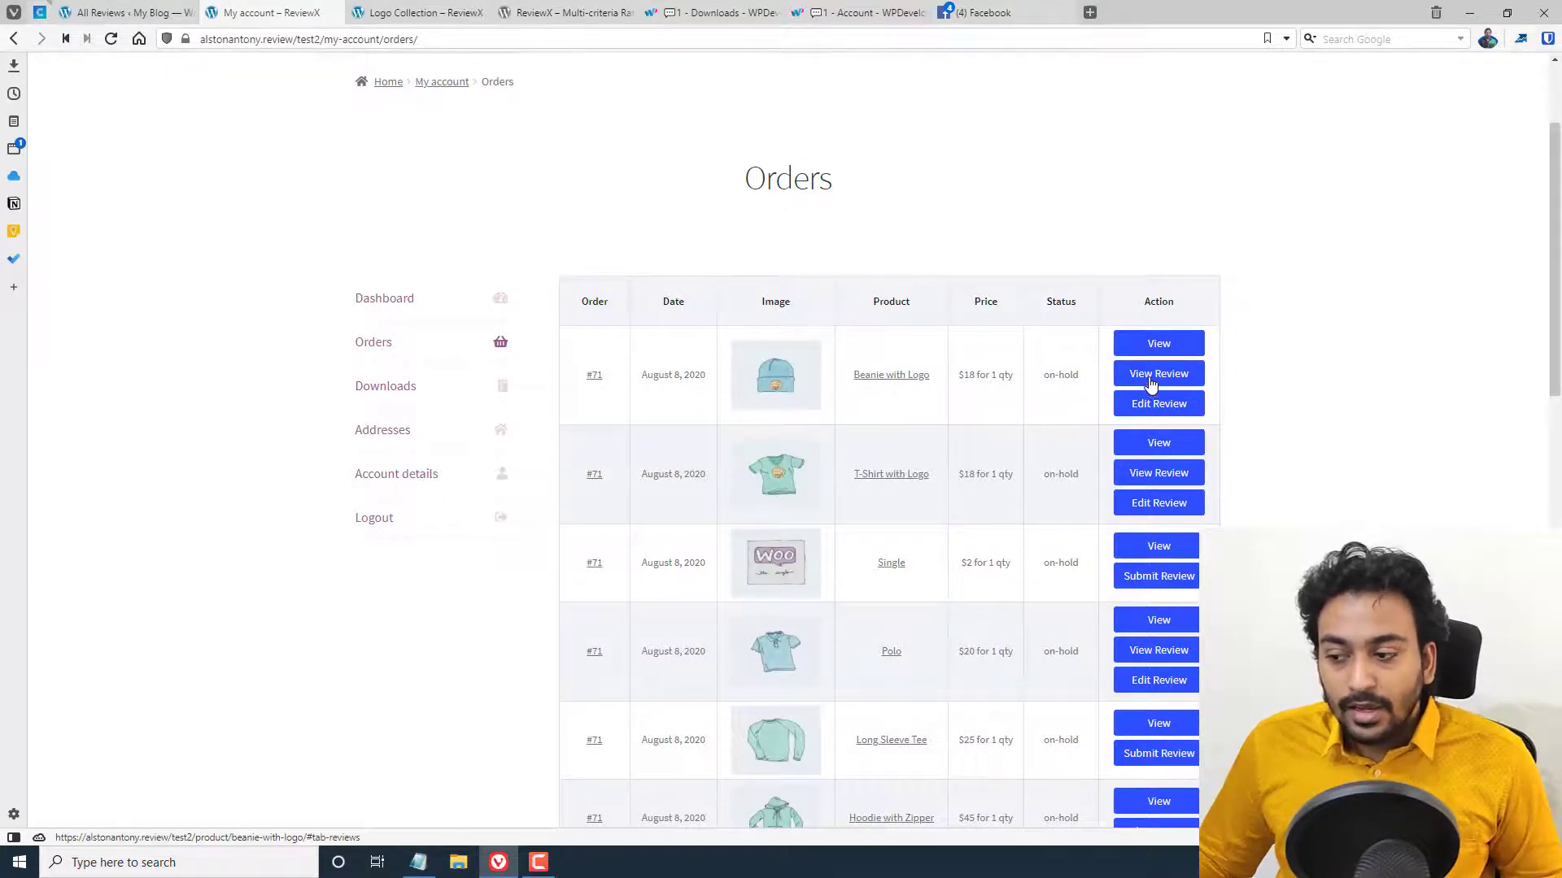
# View the customer's Beanie with Logo review in a separate tab from the order list, and close that tab after returning to the orders
pyautogui.middleClick(1151, 389)
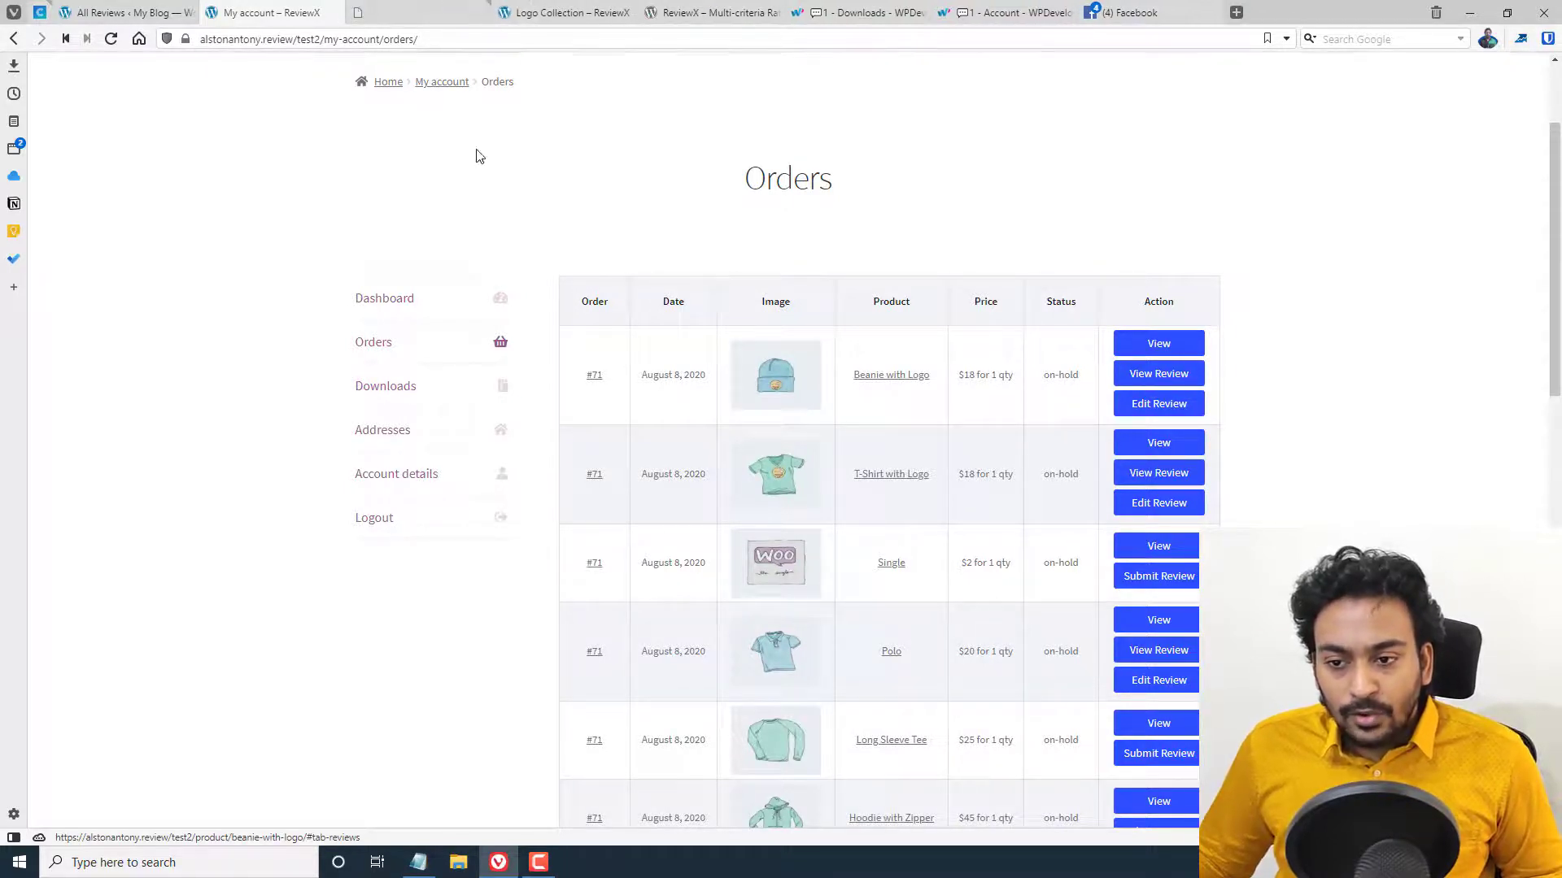
pyautogui.click(423, 12)
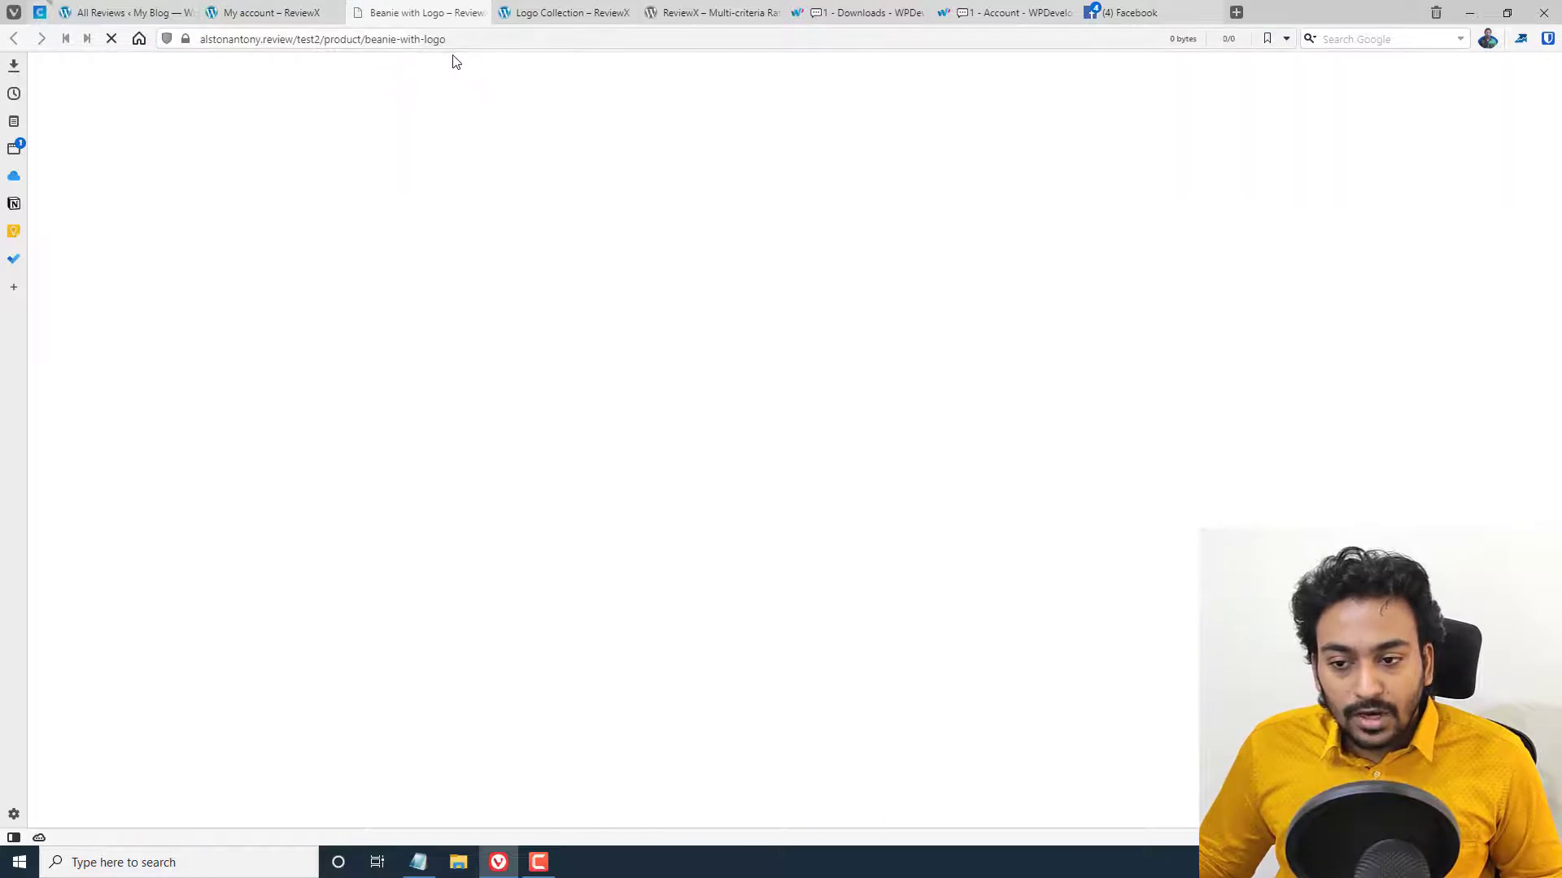
pyautogui.click(481, 42)
pyautogui.scroll(-15, 544, 163)
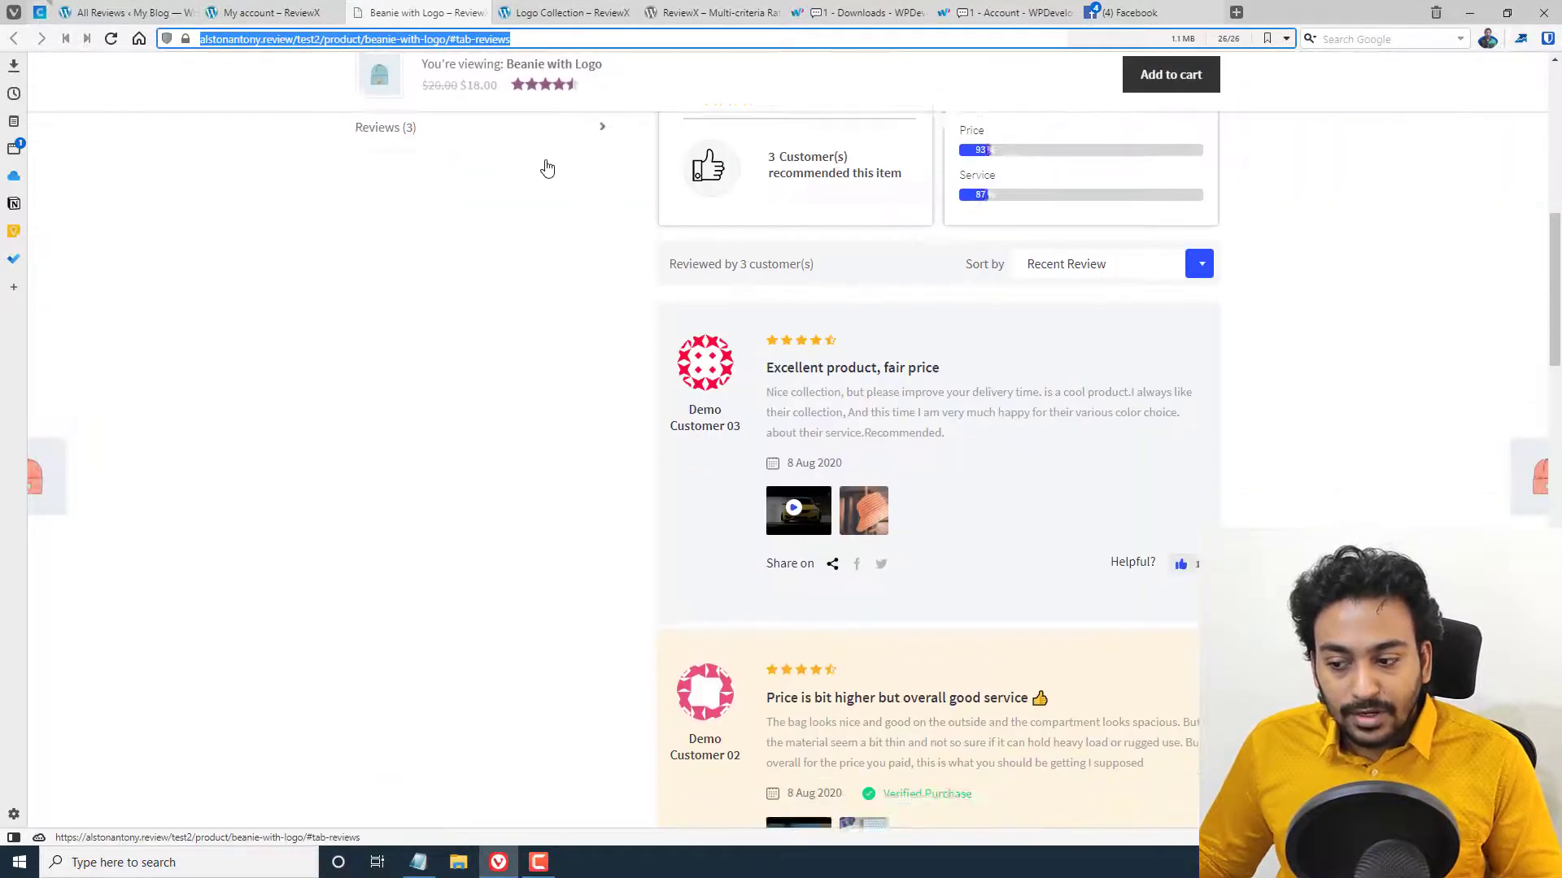
pyautogui.click(285, 4)
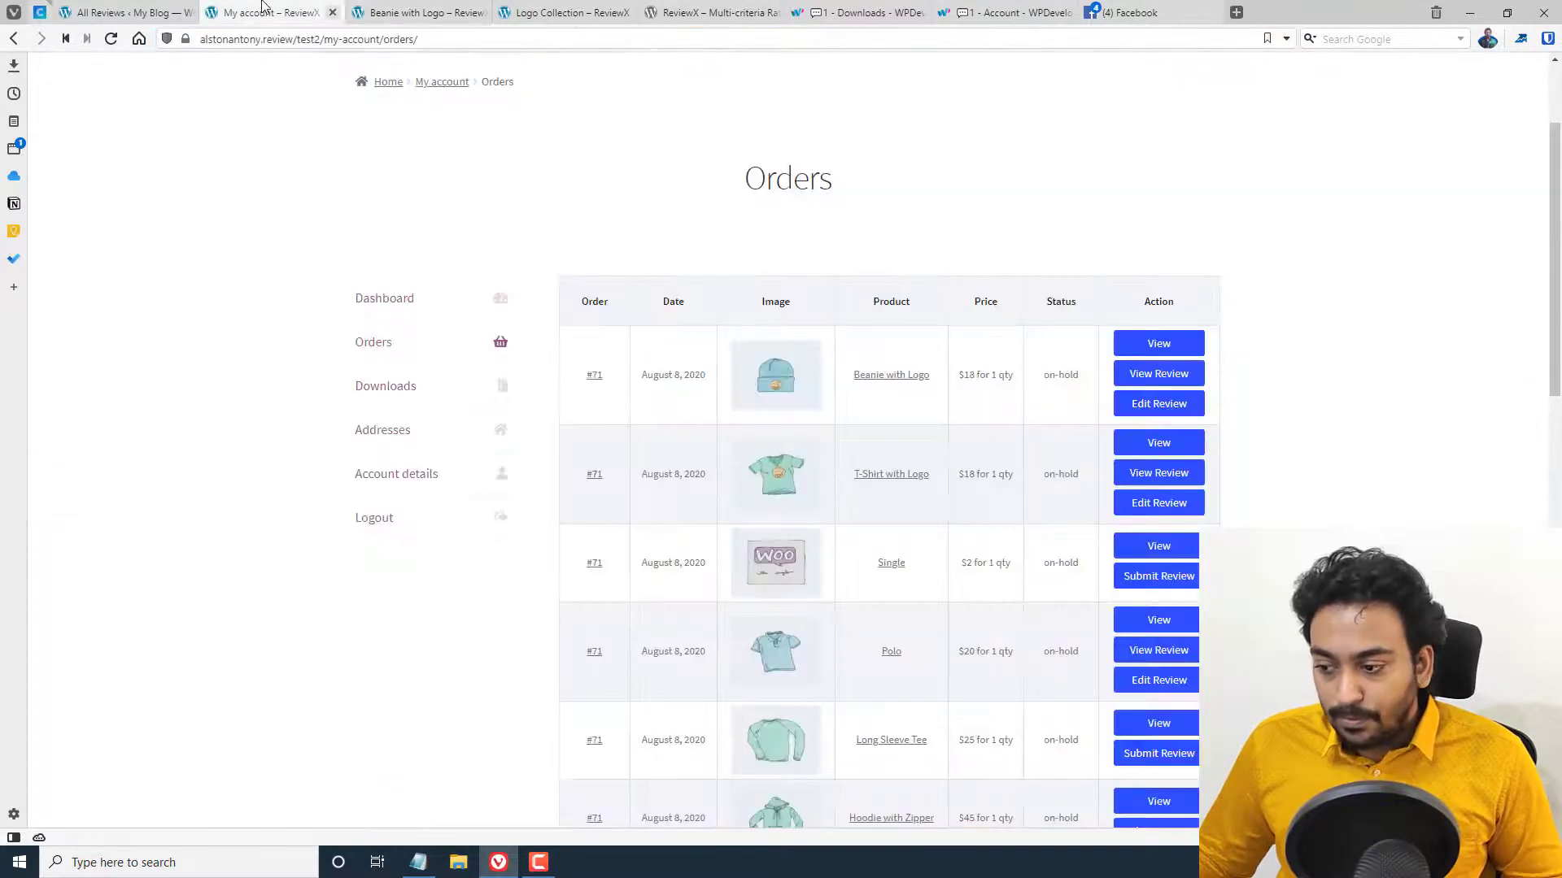
pyautogui.scroll(-2, 843, 418)
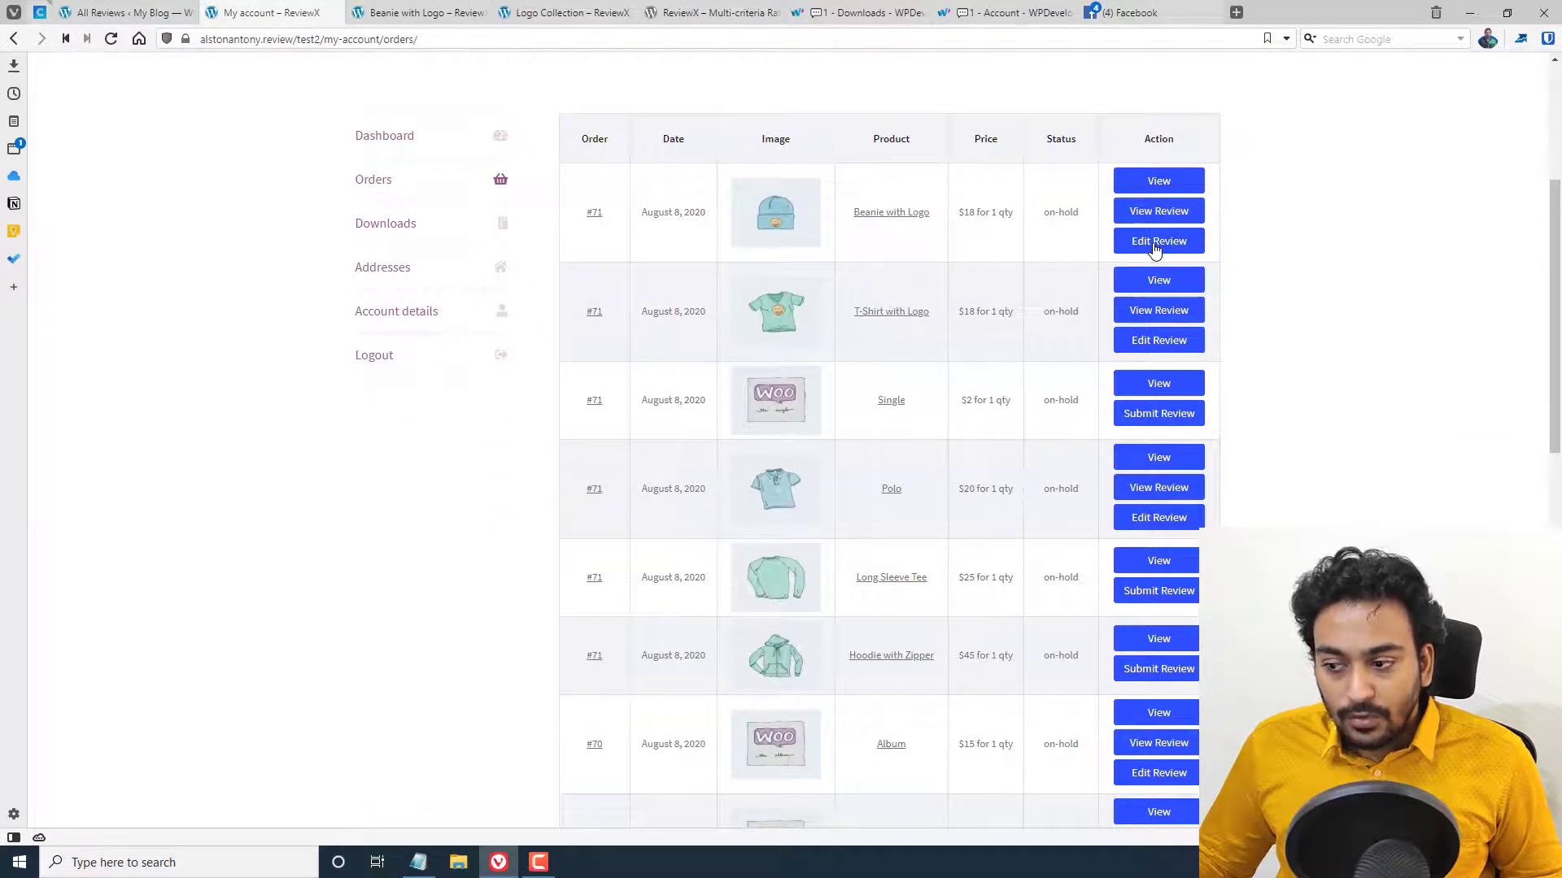
pyautogui.click(482, 12)
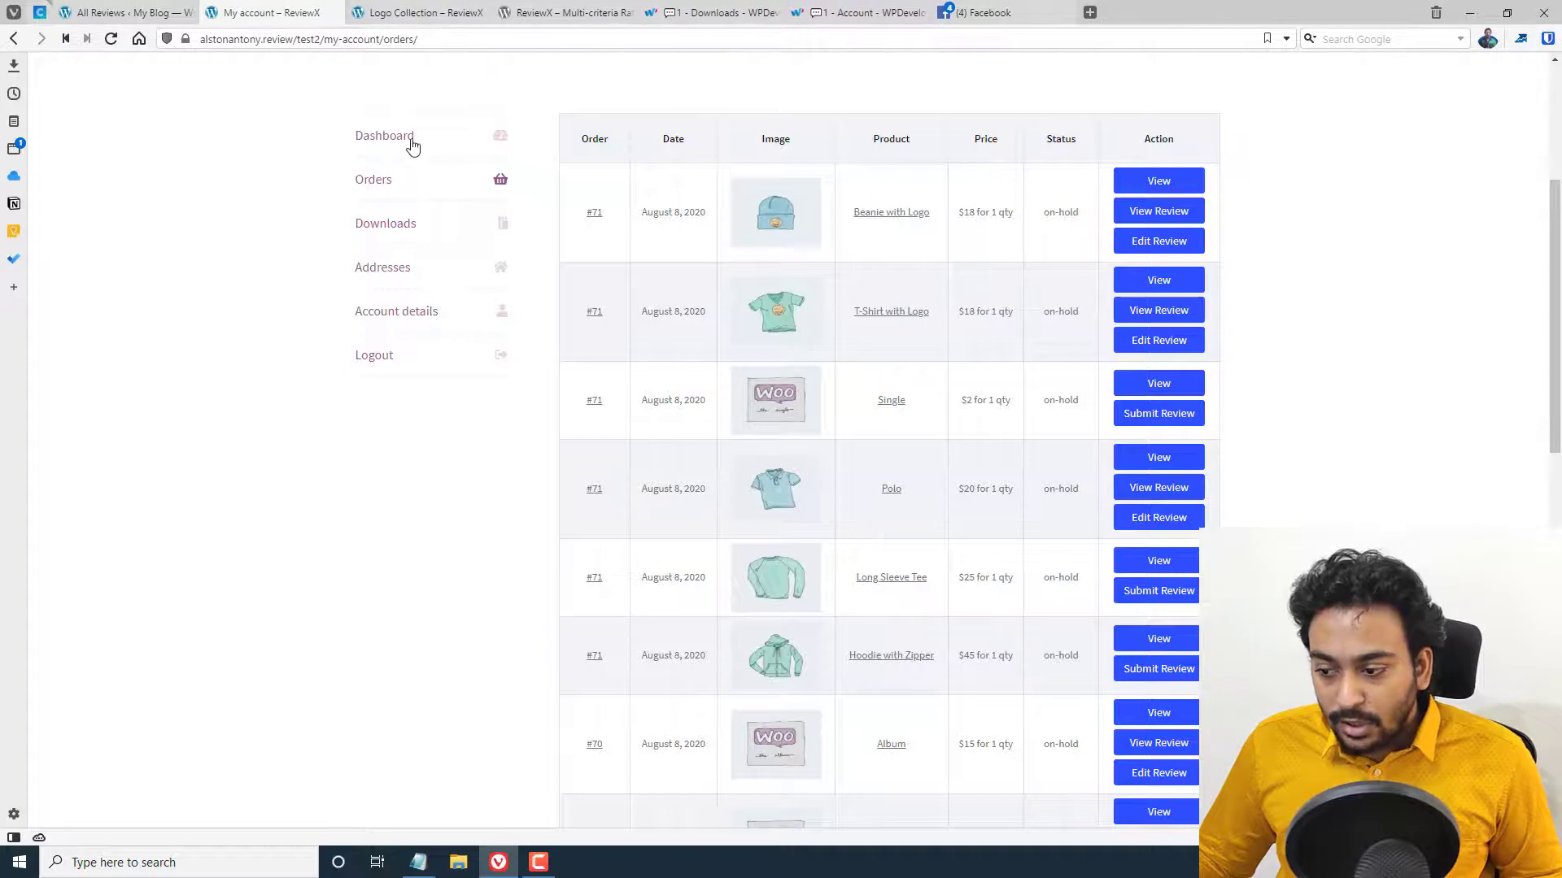
# Open the review submission form for the ordered Long Sleeve Tee and examine its rating, text, upload, recommendation and anonymity fields
pyautogui.scroll(-1, 440, 189)
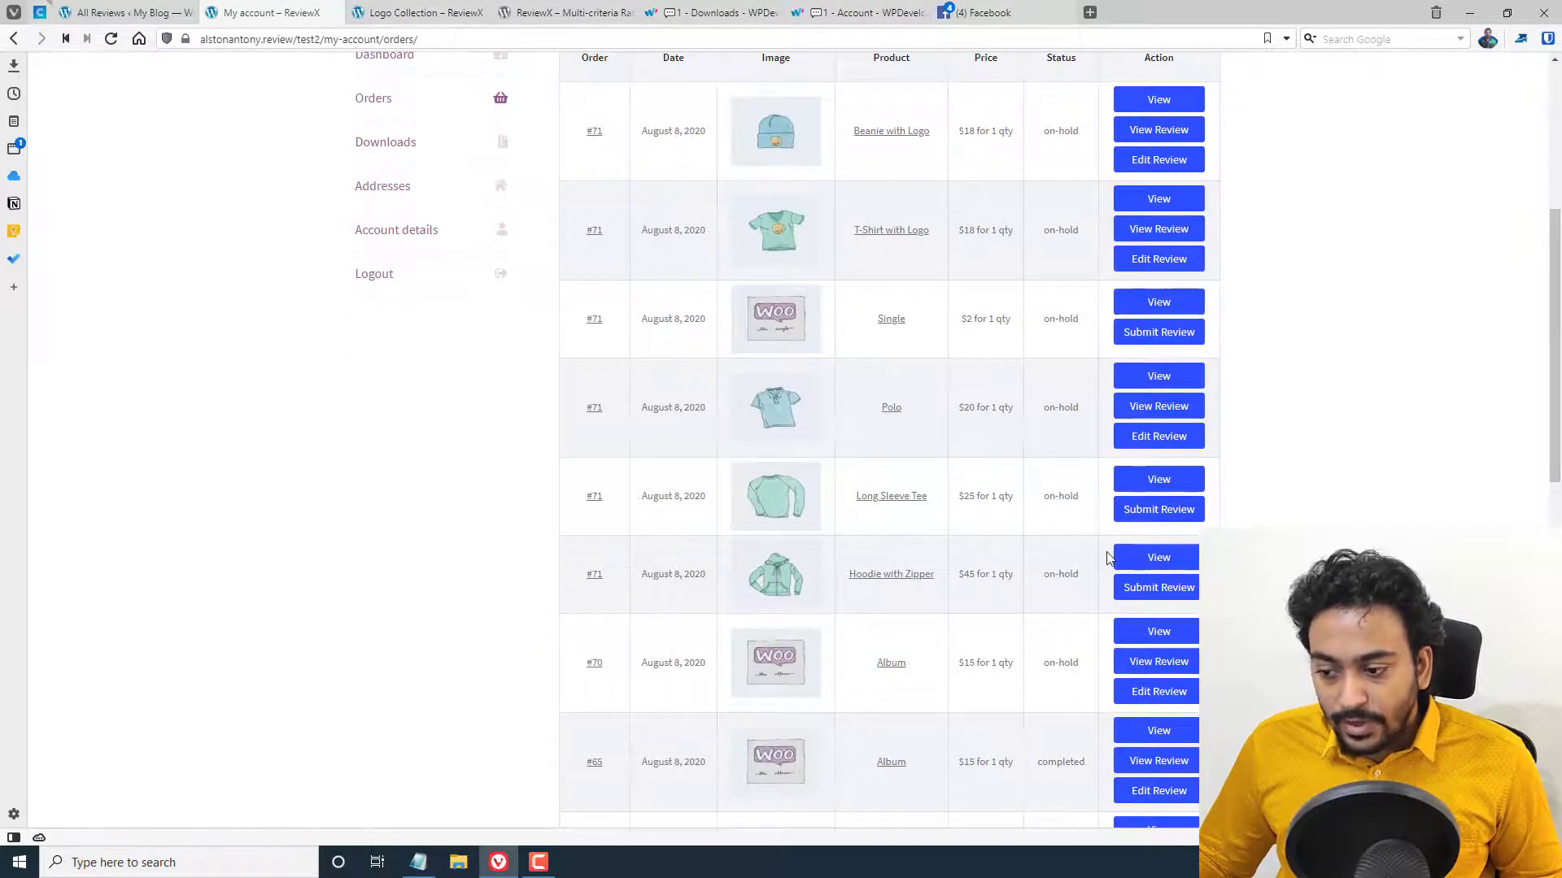
pyautogui.click(1149, 521)
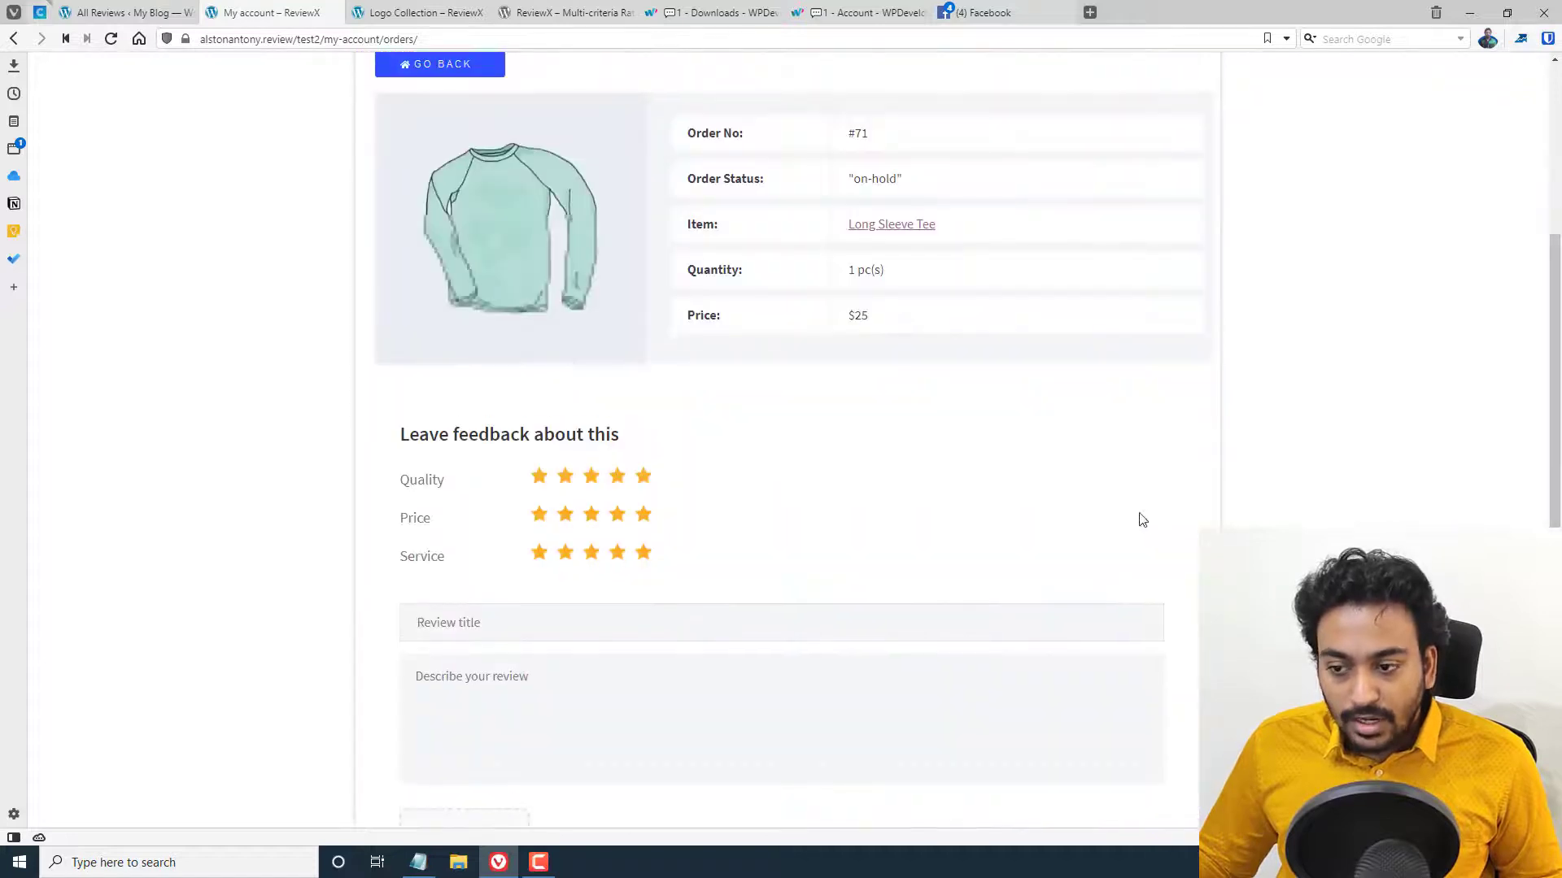
pyautogui.scroll(-2, 871, 257)
pyautogui.scroll(-1, 731, 338)
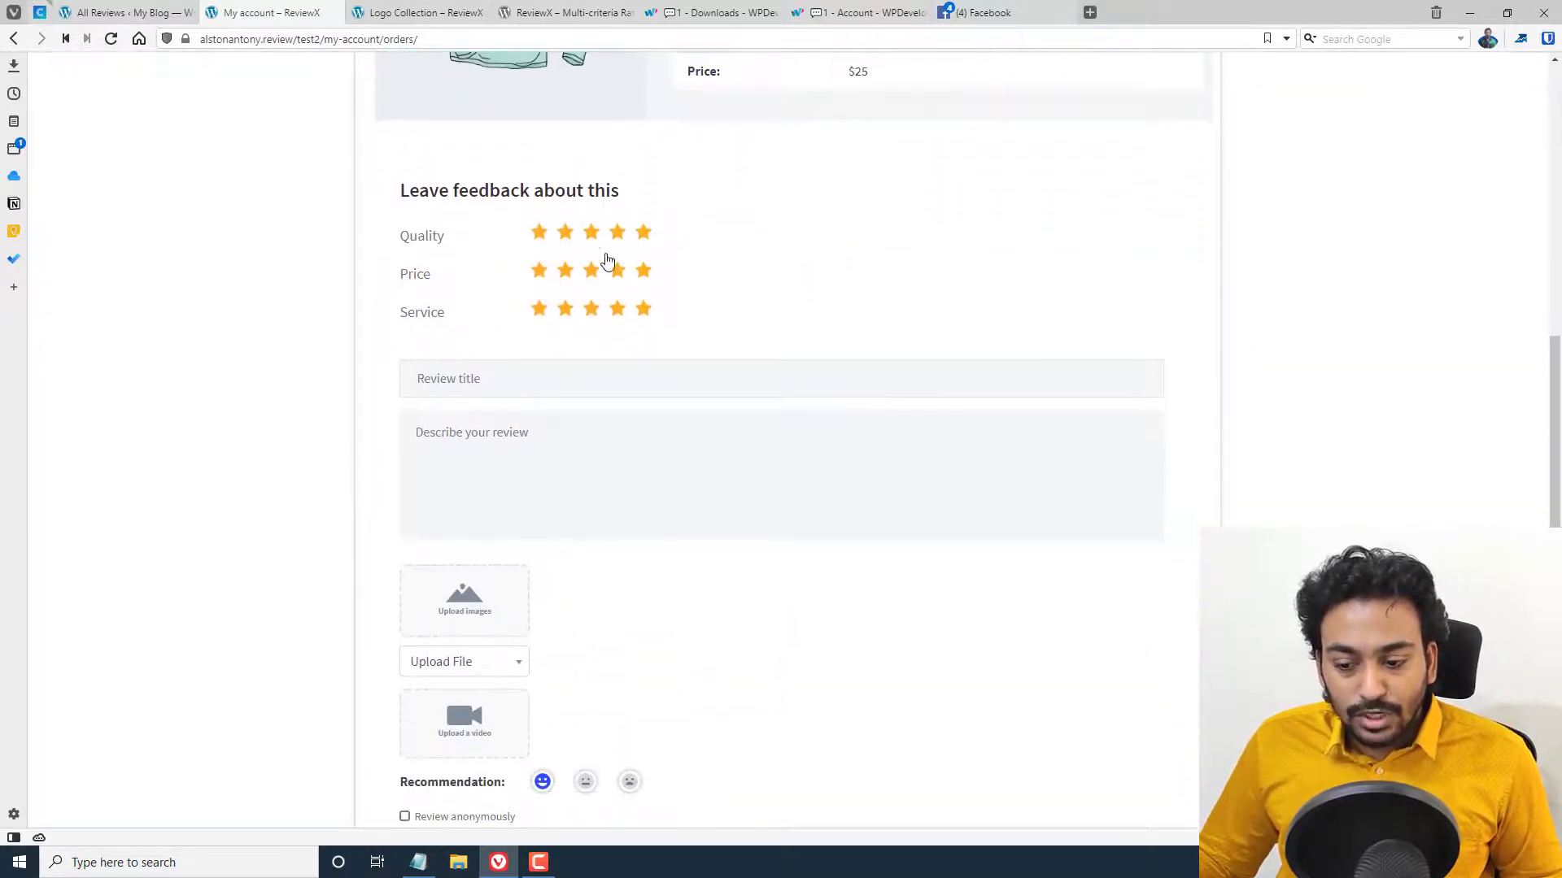
pyautogui.scroll(-3, 607, 260)
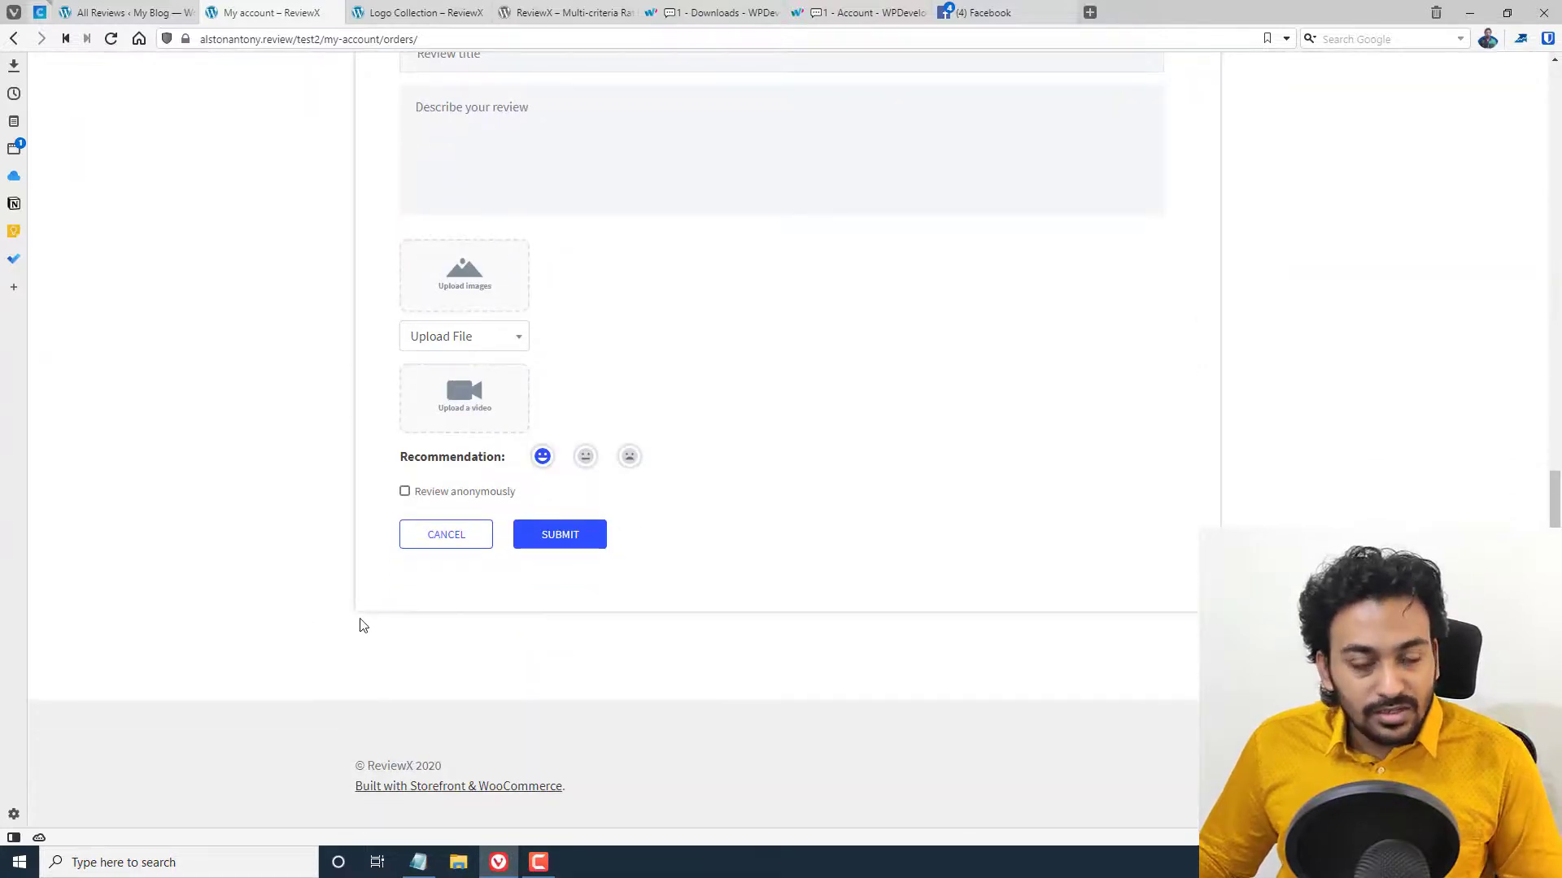
pyautogui.scroll(4, 397, 637)
pyautogui.scroll(1, 455, 569)
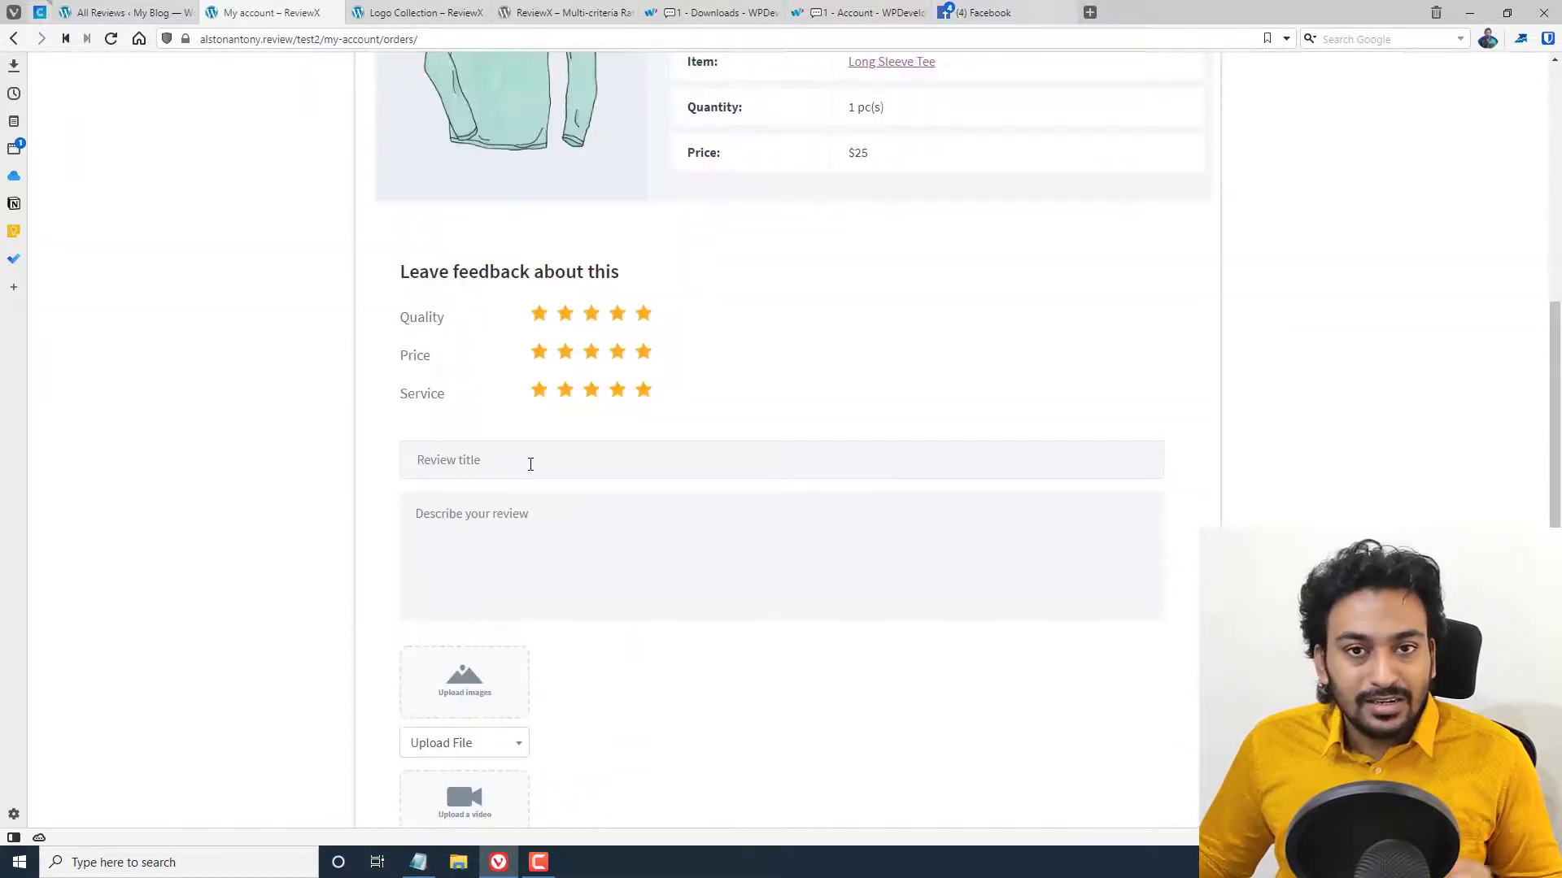
# Set the Long Sleeve Tee's Price rating to three stars, and switch to the My Blog site's ReviewX reviews list
pyautogui.scroll(1, 561, 439)
pyautogui.click(591, 433)
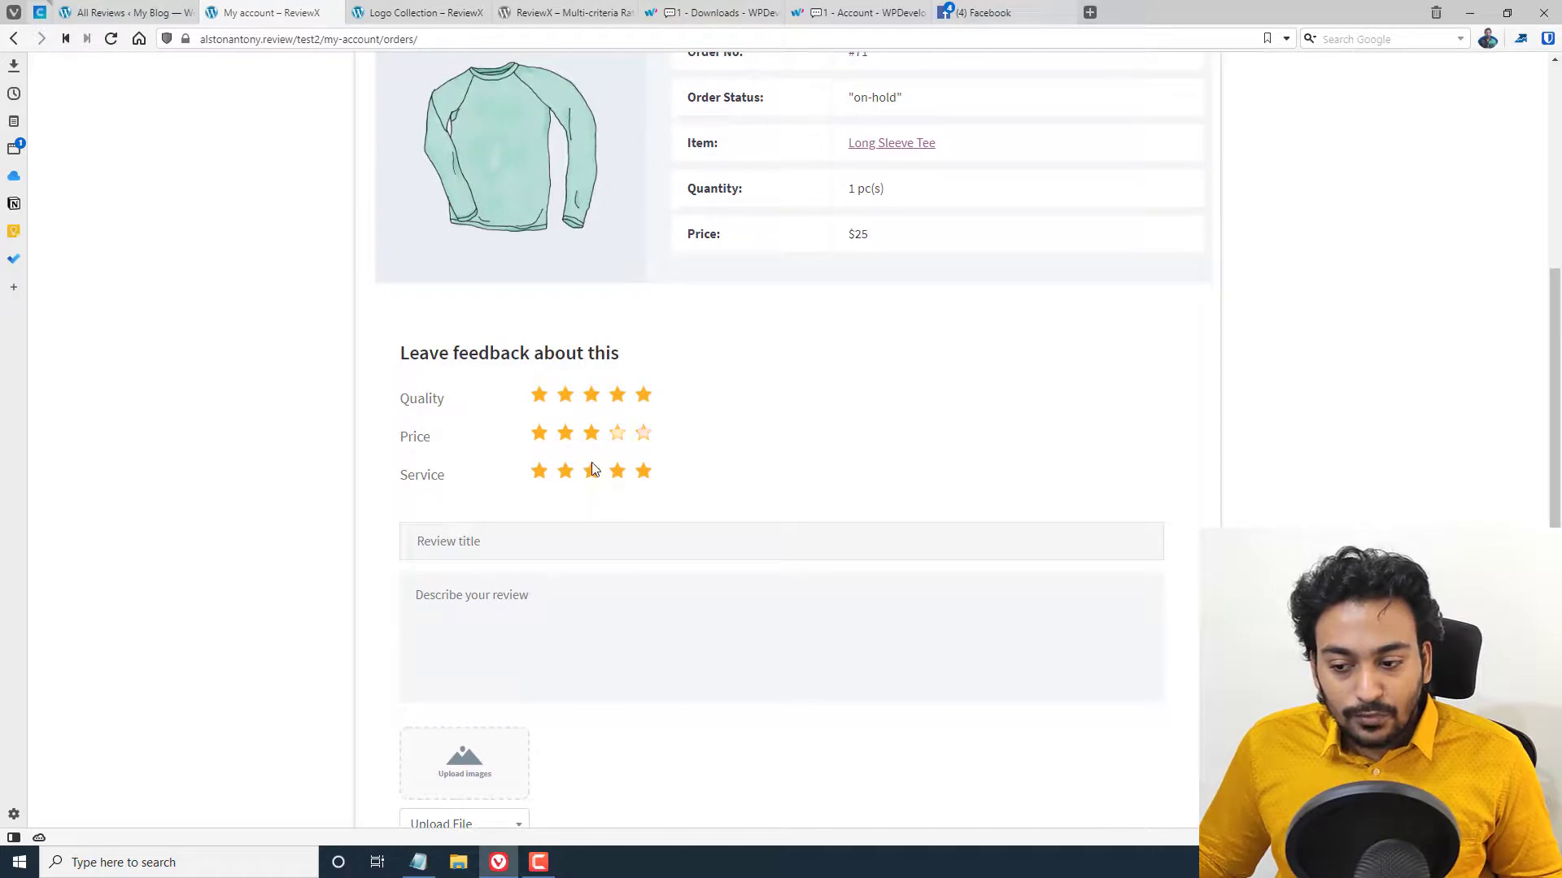
pyautogui.scroll(-2, 578, 648)
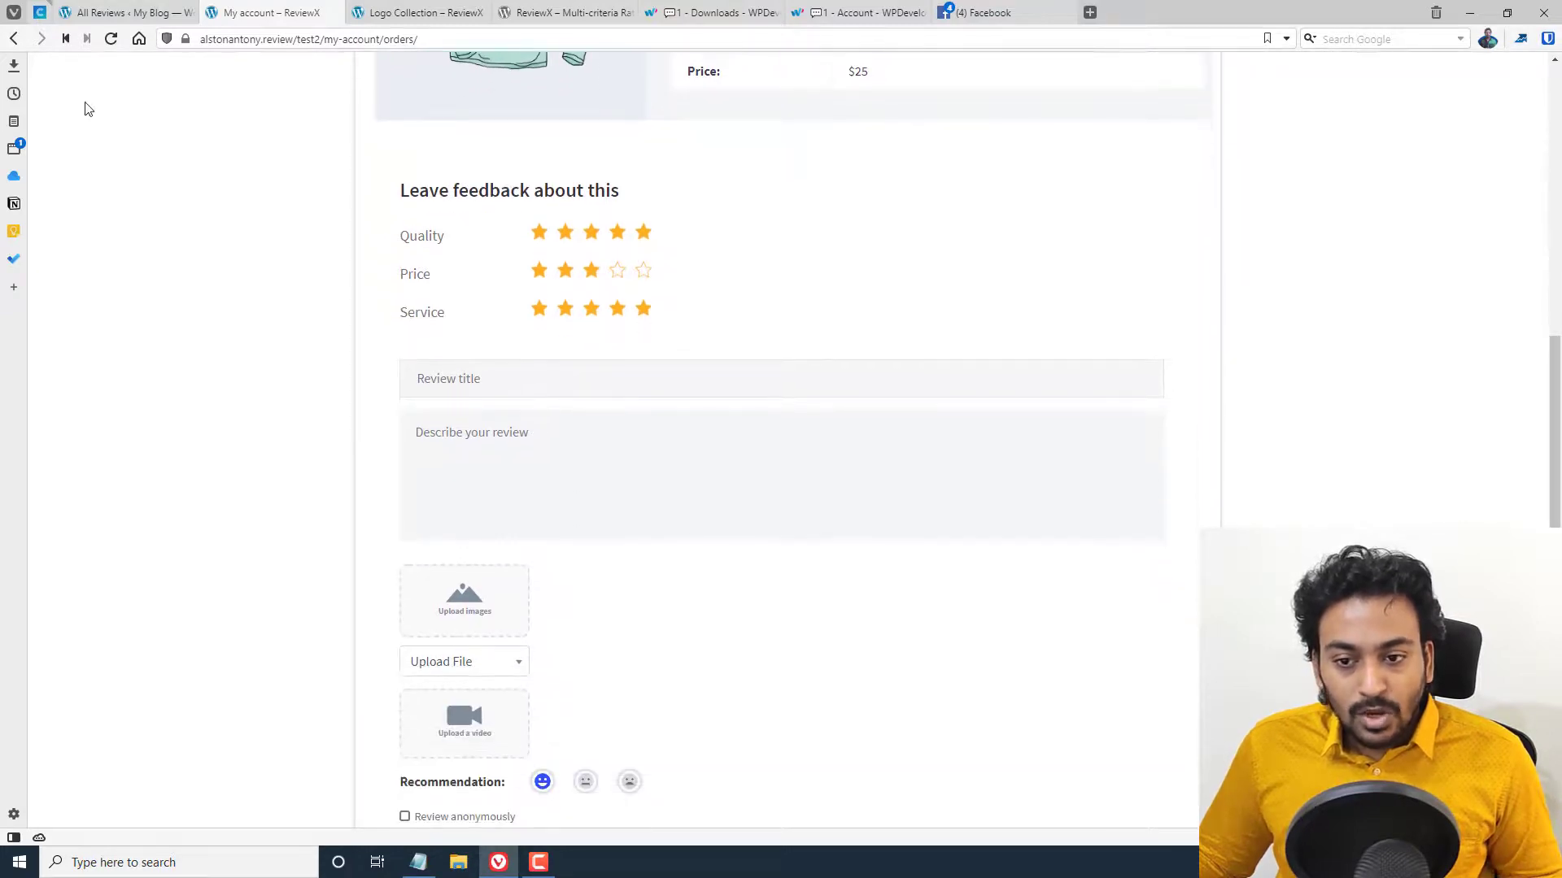
pyautogui.click(122, 13)
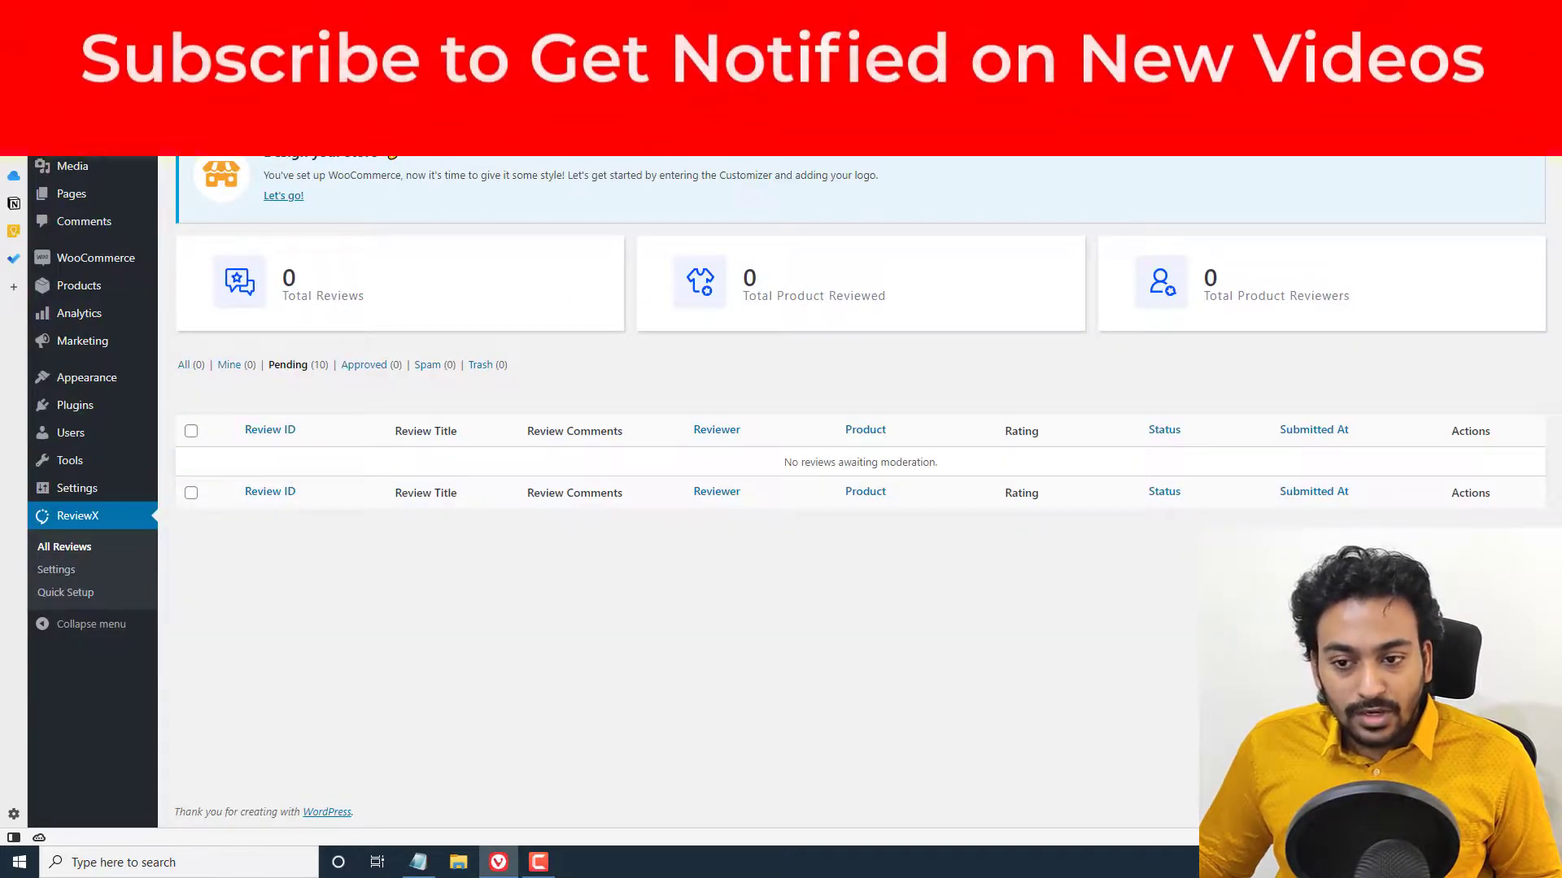